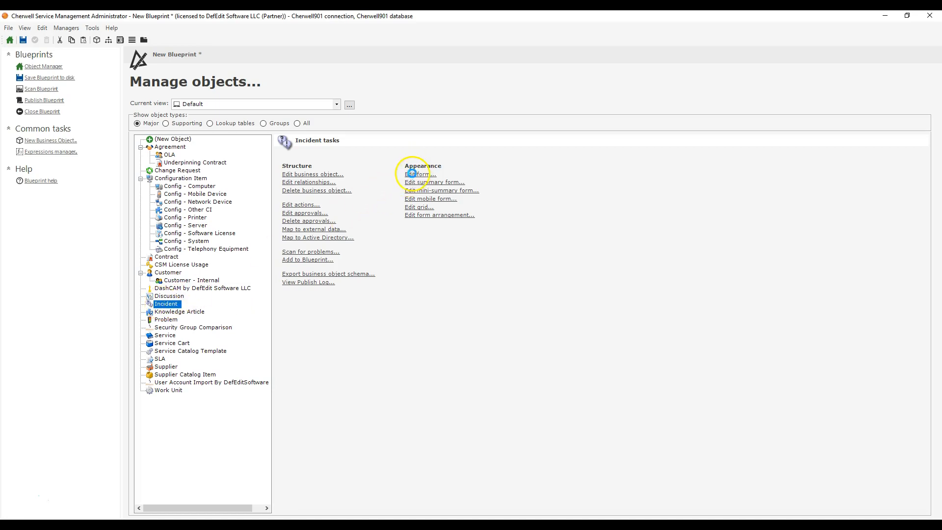
Open the Incident form for editing, and leave it without applying the form changes or saving the Blueprint.
click(412, 174)
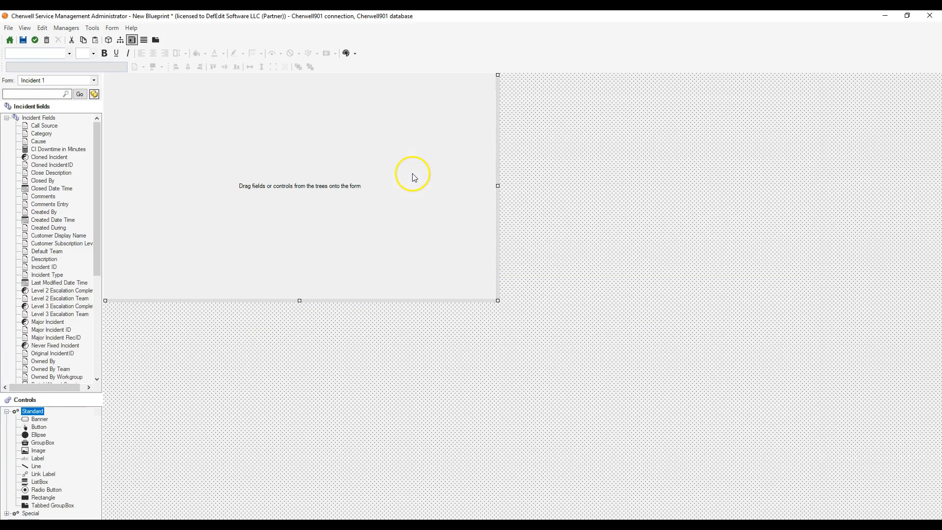
click(9, 40)
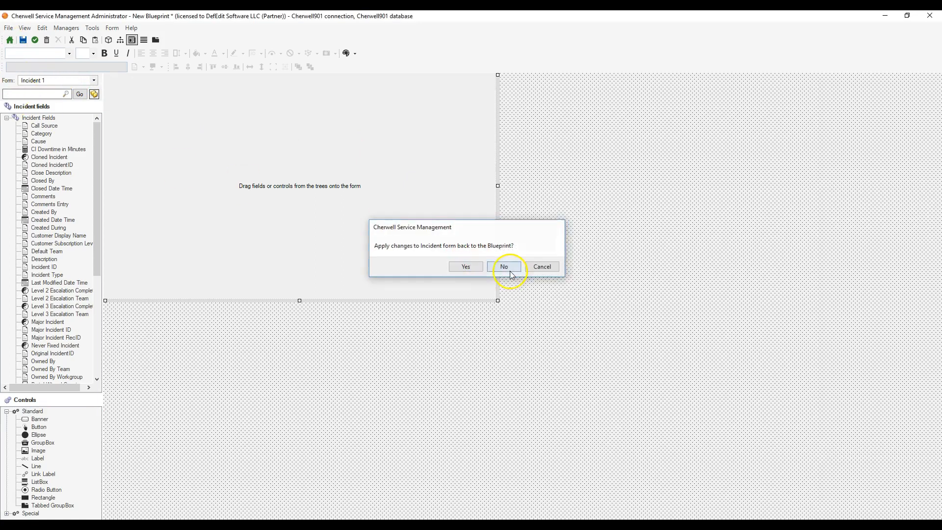
click(507, 268)
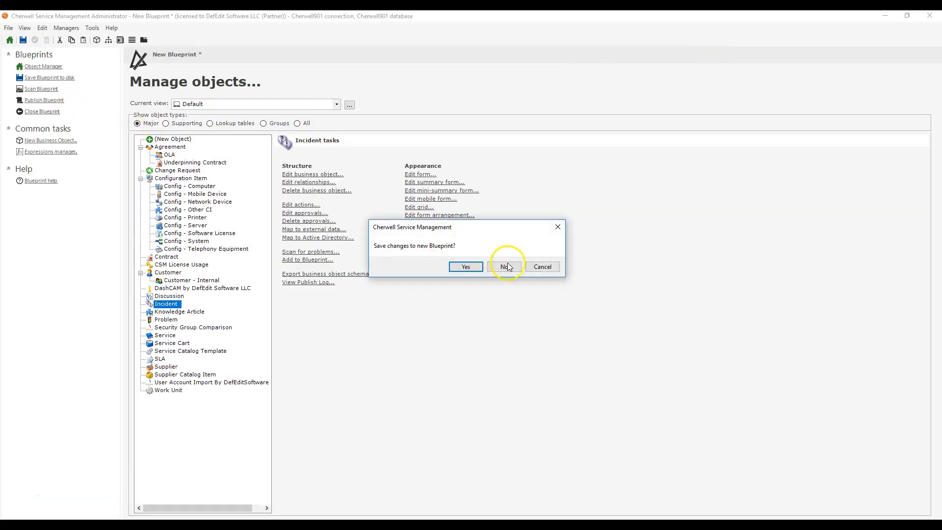
click(506, 268)
Set the system's catalog settings to invalidate all current catalogs so local catalogs are rebuilt at each user's next start.
click(39, 259)
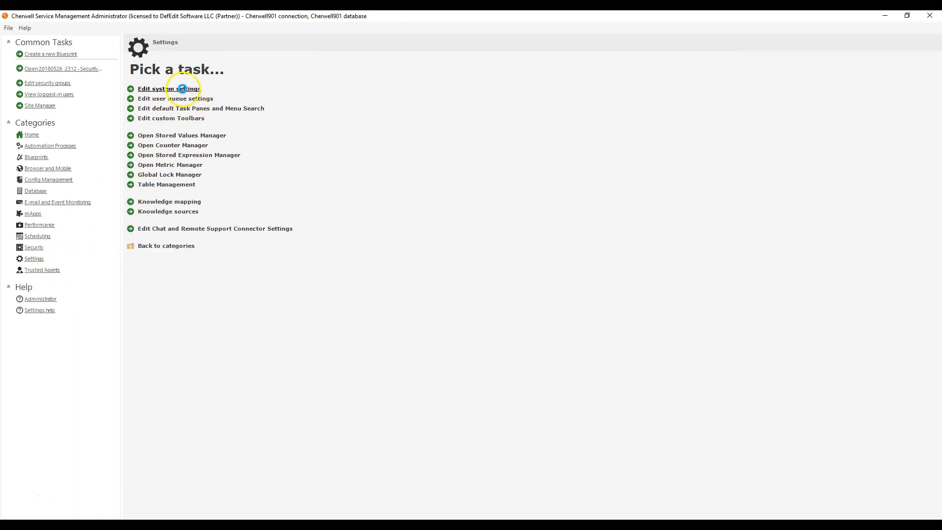
click(189, 89)
click(329, 241)
click(393, 222)
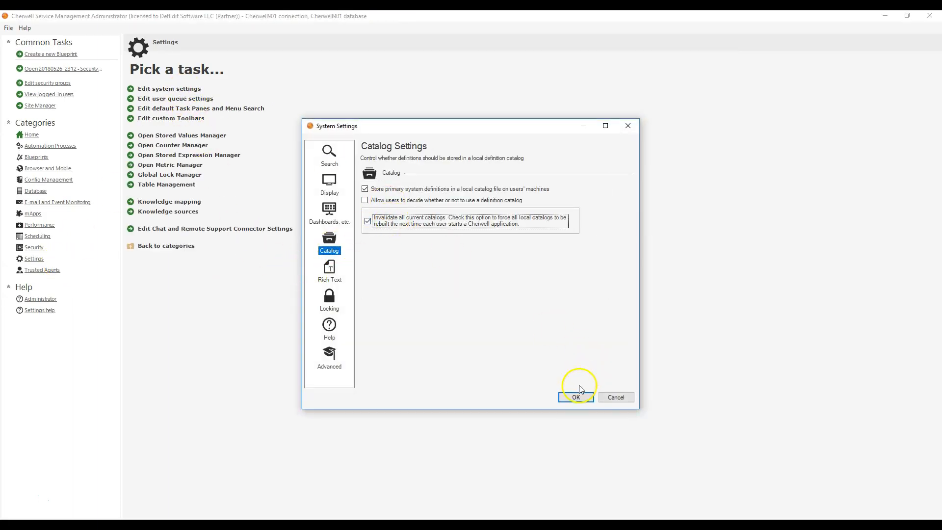
click(575, 404)
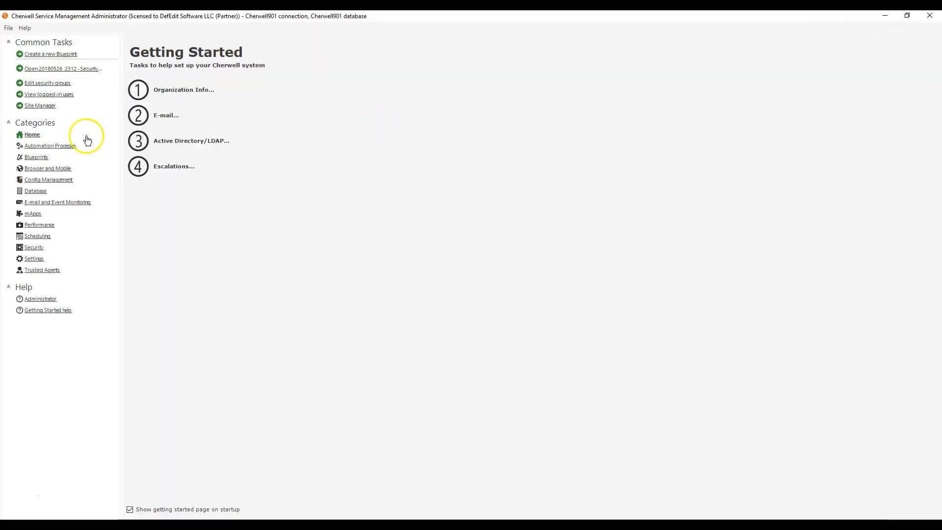
Create a new Blueprint and open the Incident business object's form for editing.
click(43, 158)
click(199, 89)
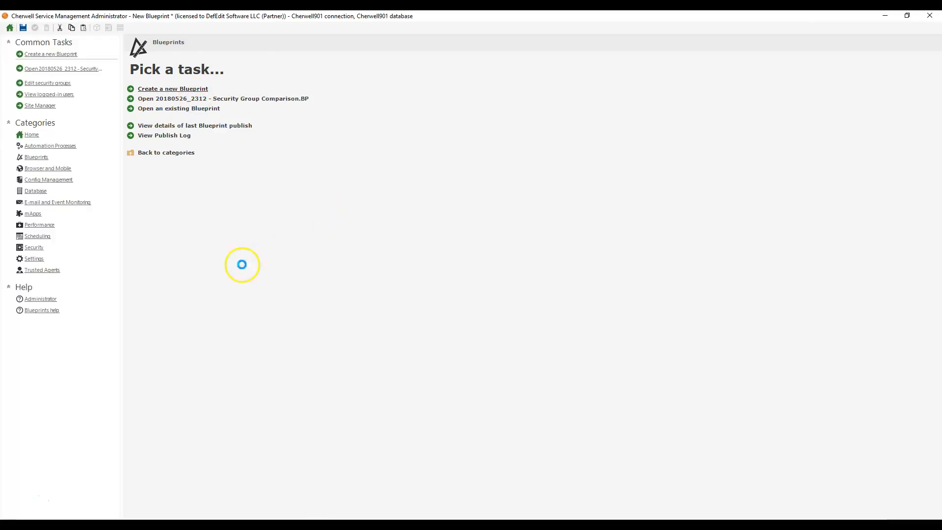
click(166, 304)
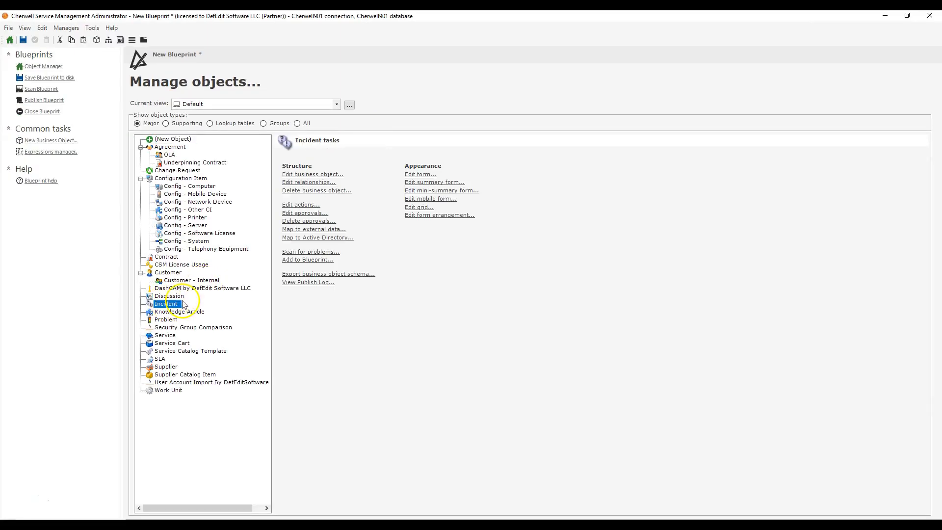
click(420, 176)
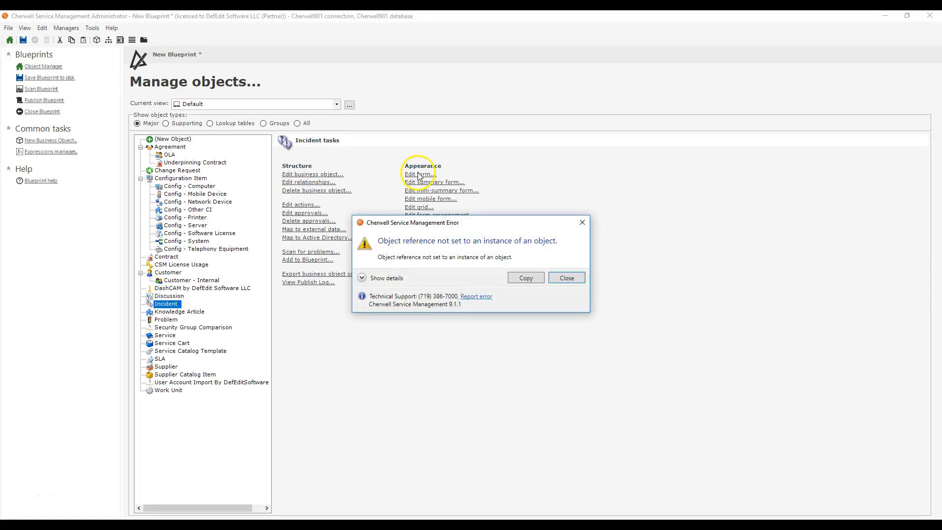
Expand the error's exception details, examine the message, source and stack trace, and close the error dialog.
click(362, 278)
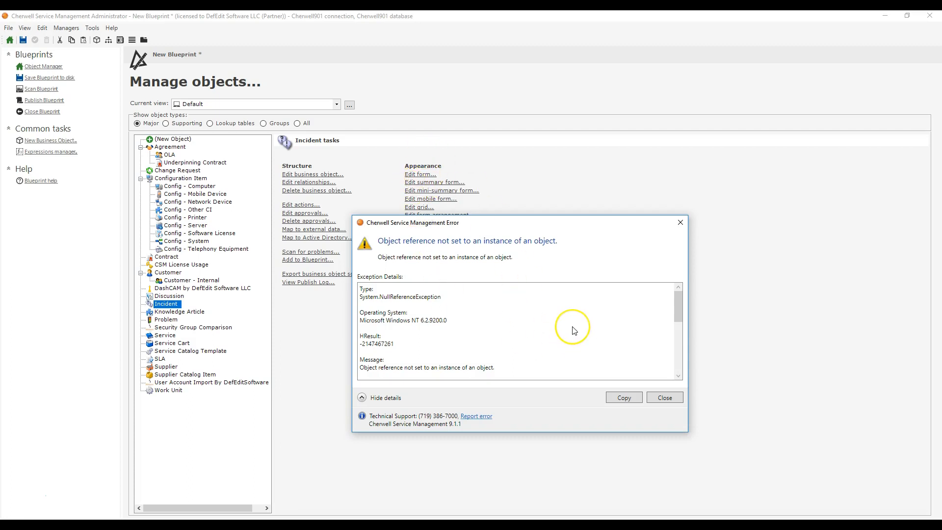
scroll(574, 331, down, 4)
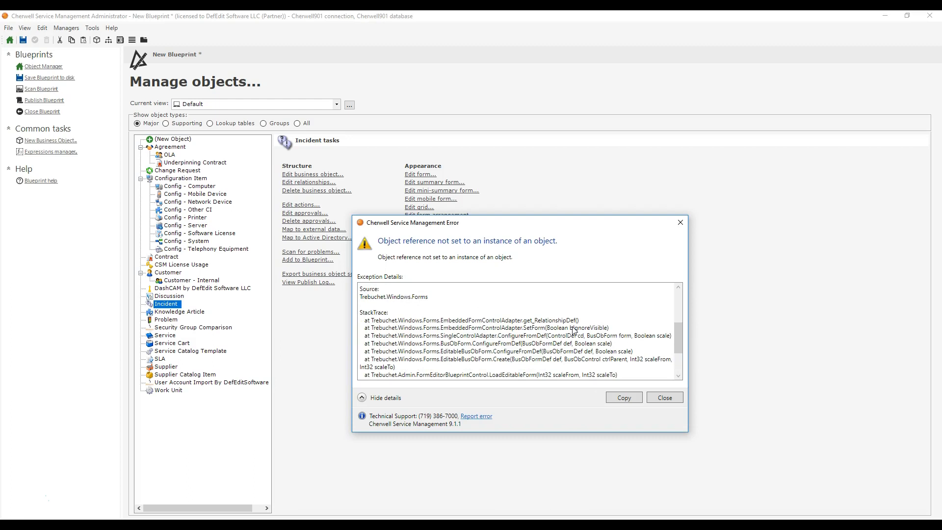
scroll(573, 331, down, 2)
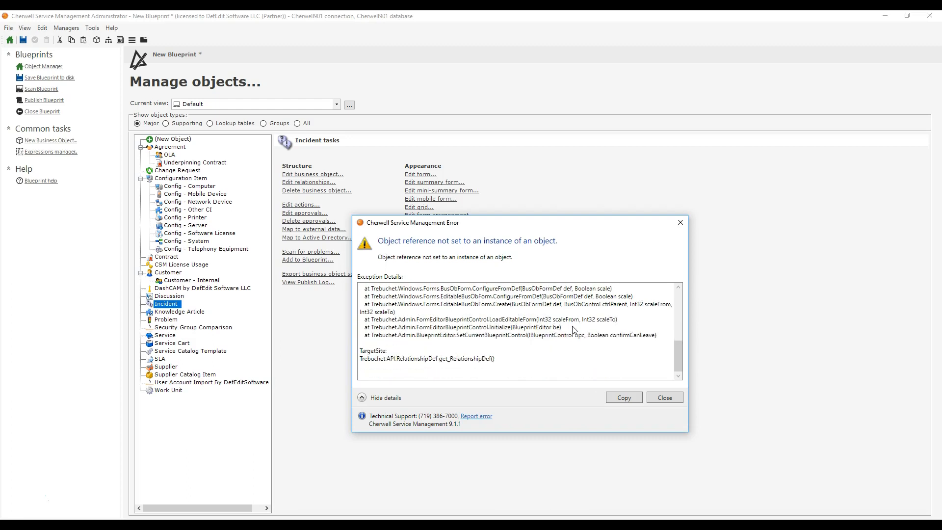
scroll(573, 331, up, 6)
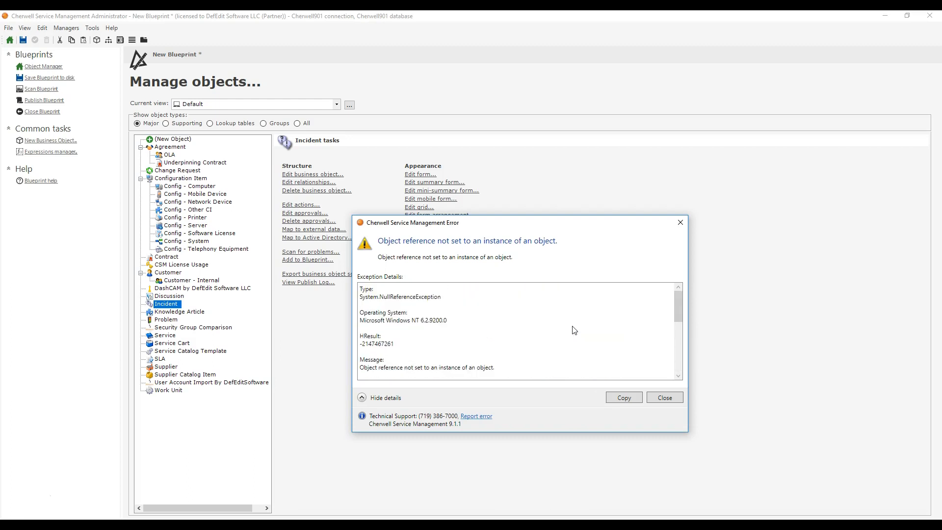
click(566, 330)
scroll(436, 338, down, 1)
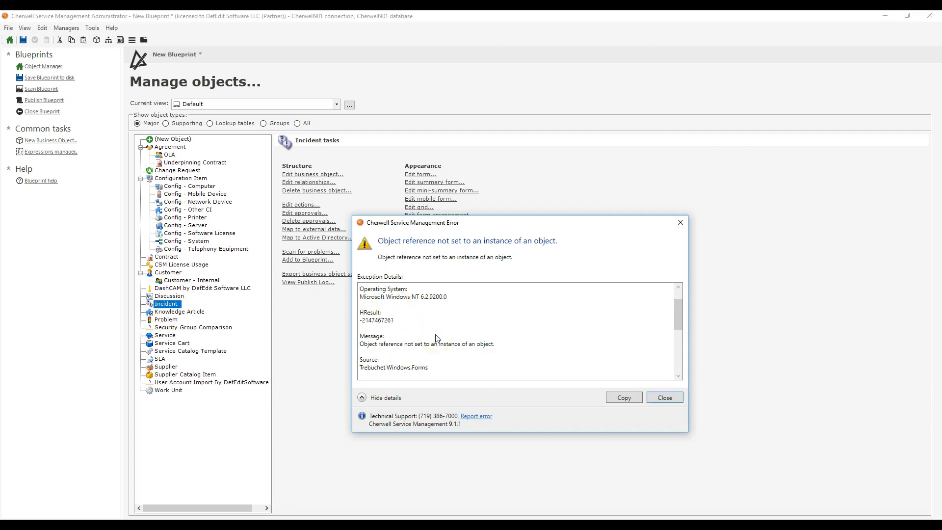
scroll(437, 337, down, 1)
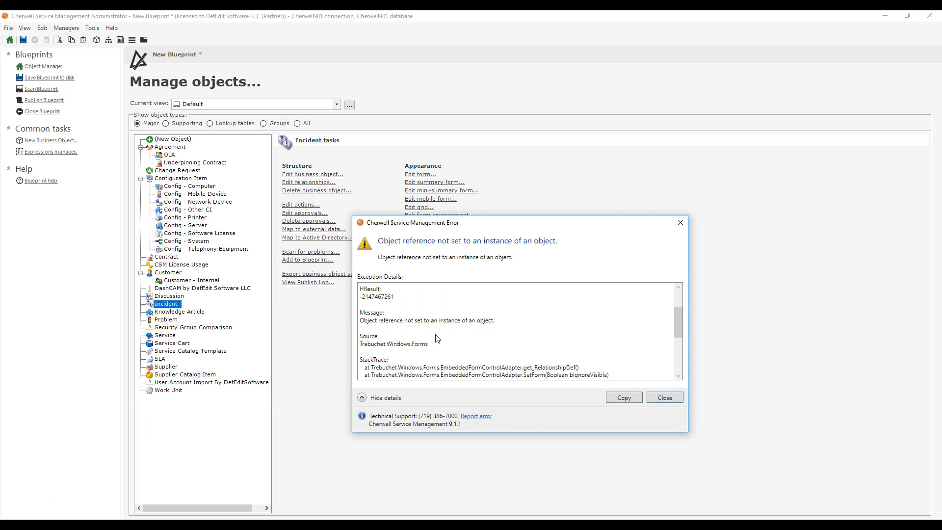
scroll(437, 337, up, 2)
scroll(437, 338, down, 4)
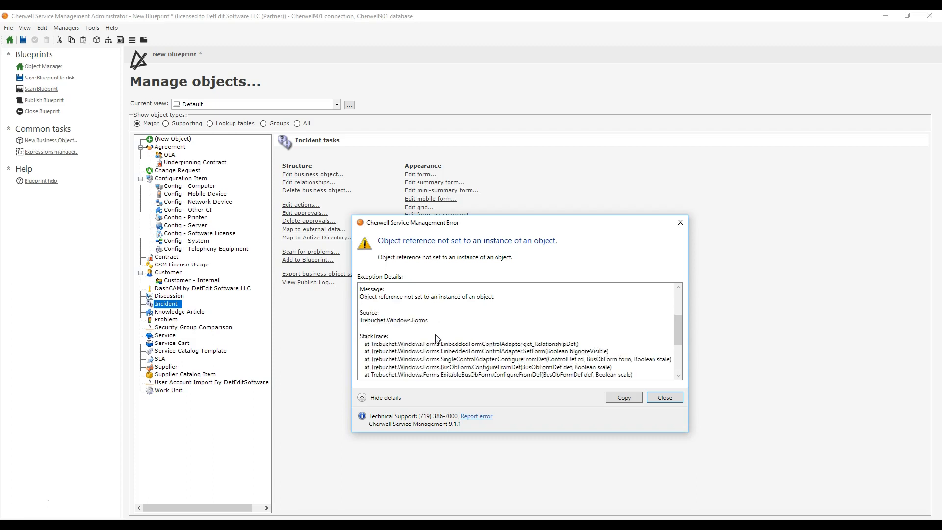
scroll(436, 338, down, 1)
scroll(436, 337, up, 1)
scroll(436, 338, down, 2)
scroll(437, 337, up, 2)
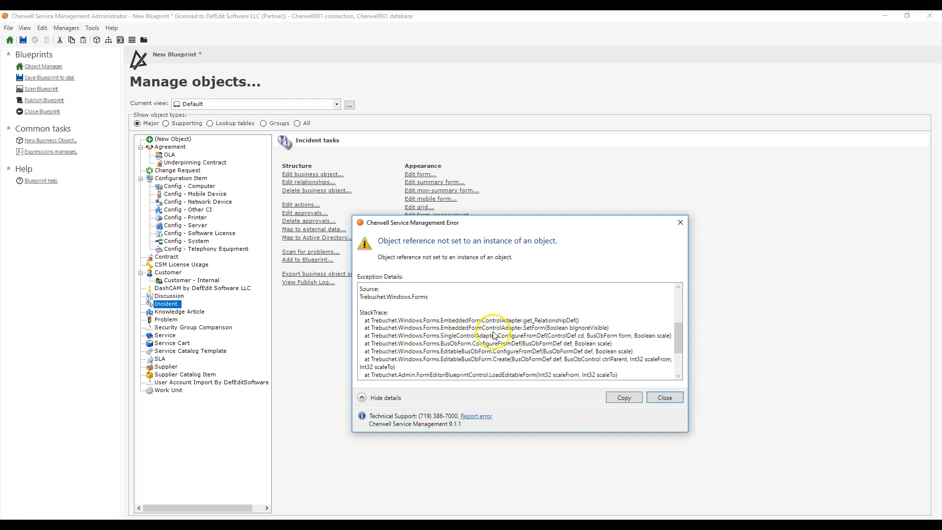
scroll(493, 335, up, 6)
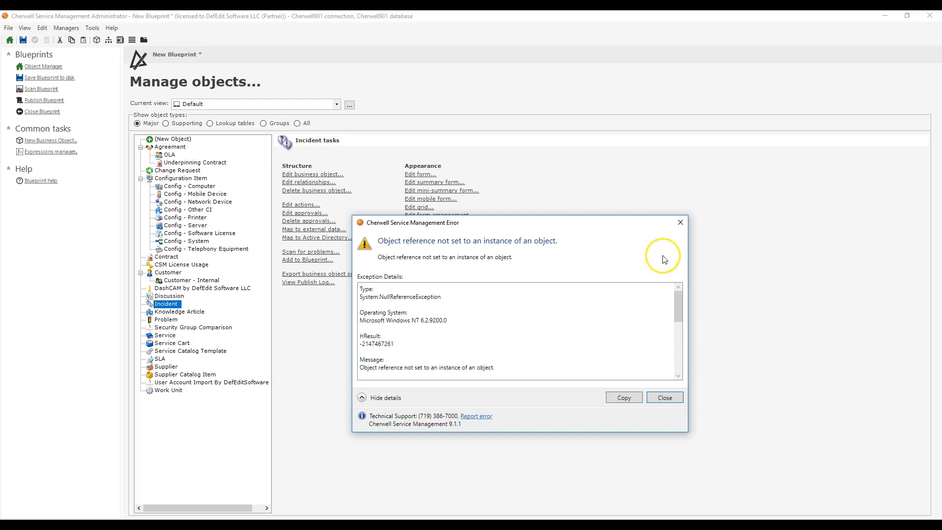
click(681, 222)
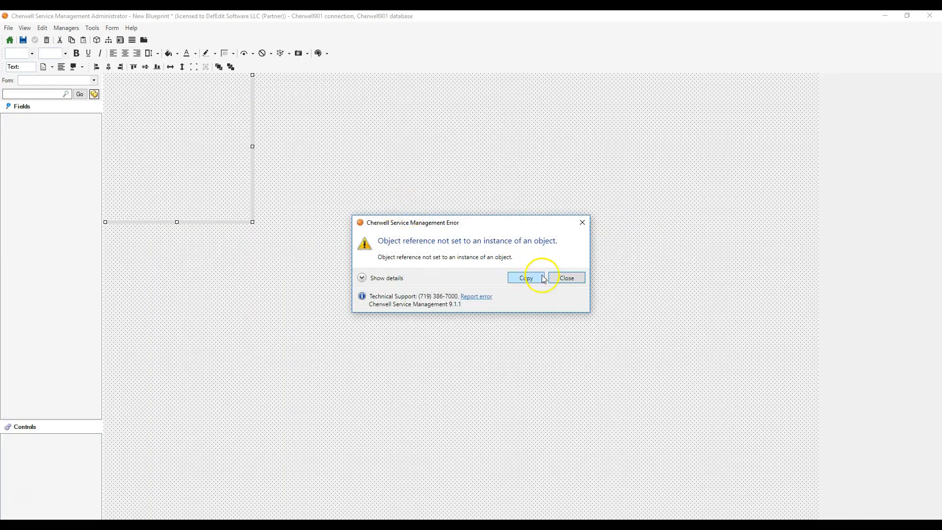
Examine the follow-up error's source and stack trace in its exception details, and close the dialog.
click(362, 278)
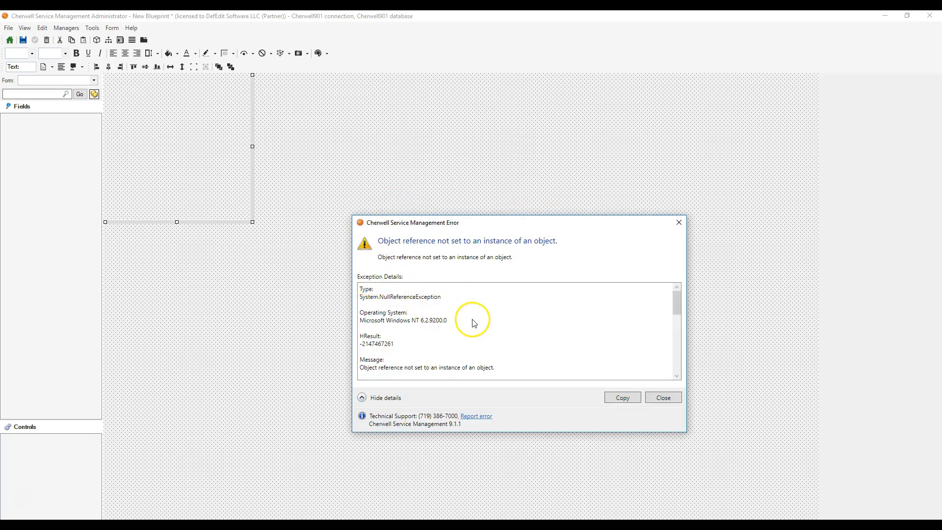
scroll(474, 321, down, 3)
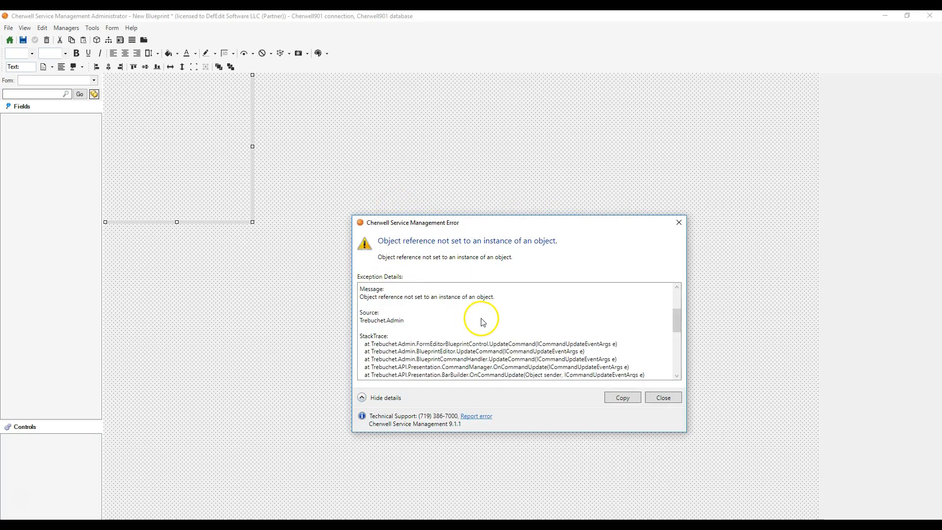
scroll(481, 319, down, 1)
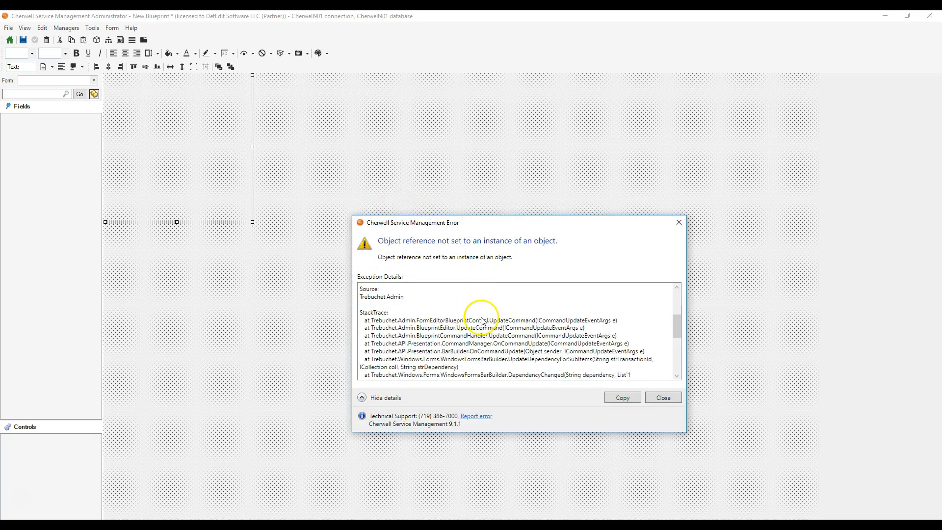
click(658, 398)
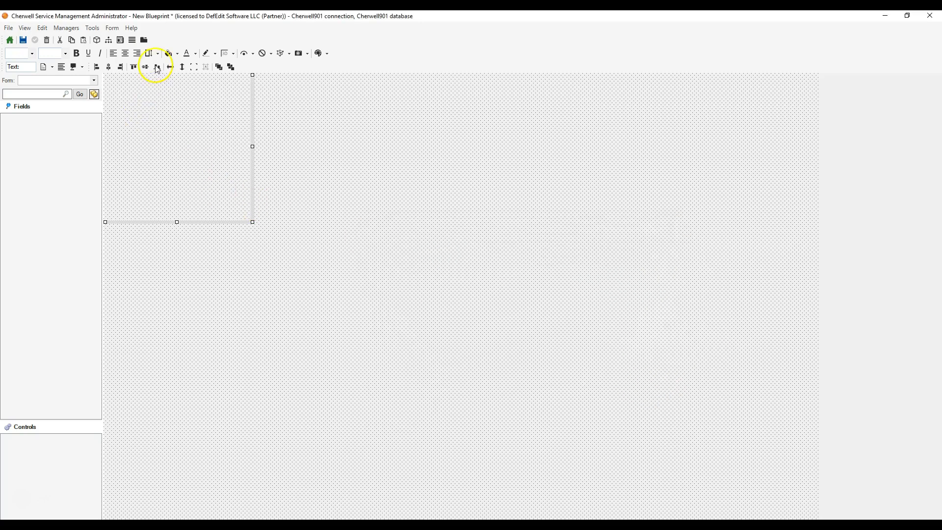
Open the form arrangement for the Incident business object and dismiss the error dialog.
click(132, 40)
click(144, 39)
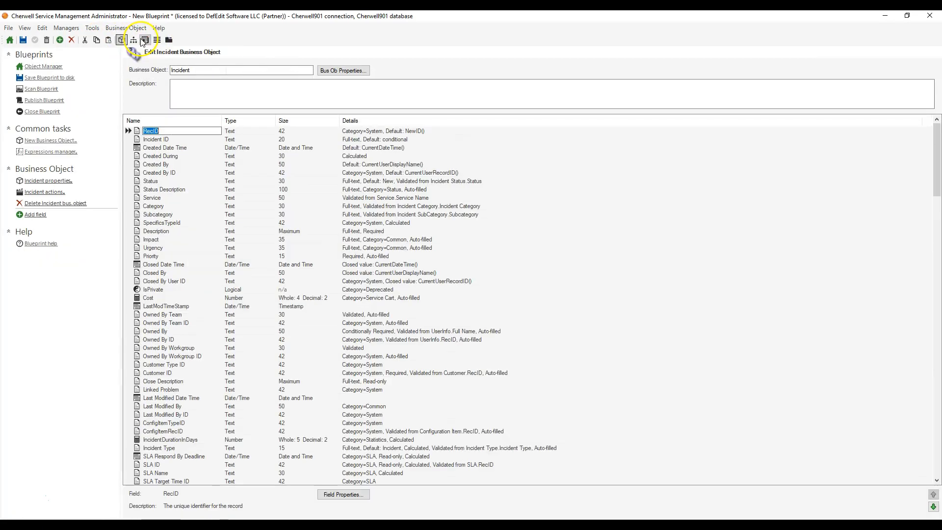
click(168, 40)
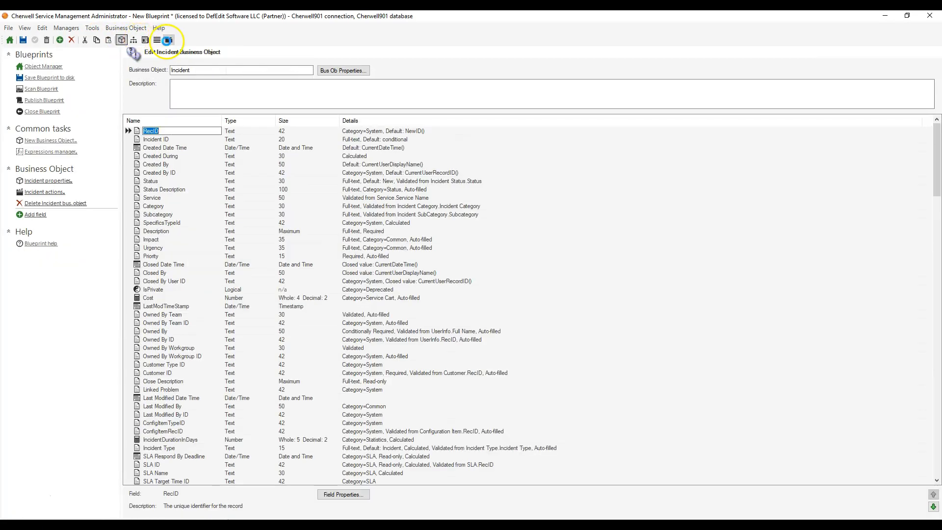
click(560, 279)
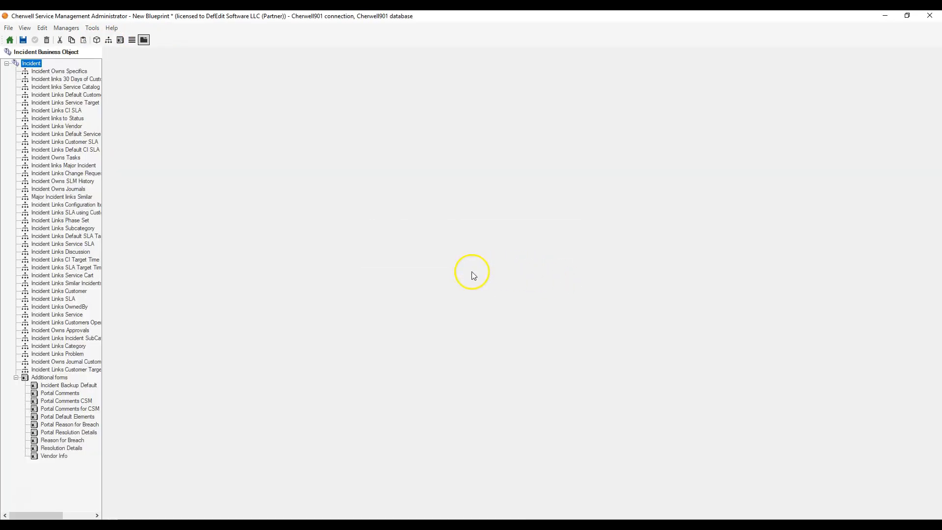
Open the Incident grid for editing and review the stack trace in the error's exception details before closing it.
click(133, 39)
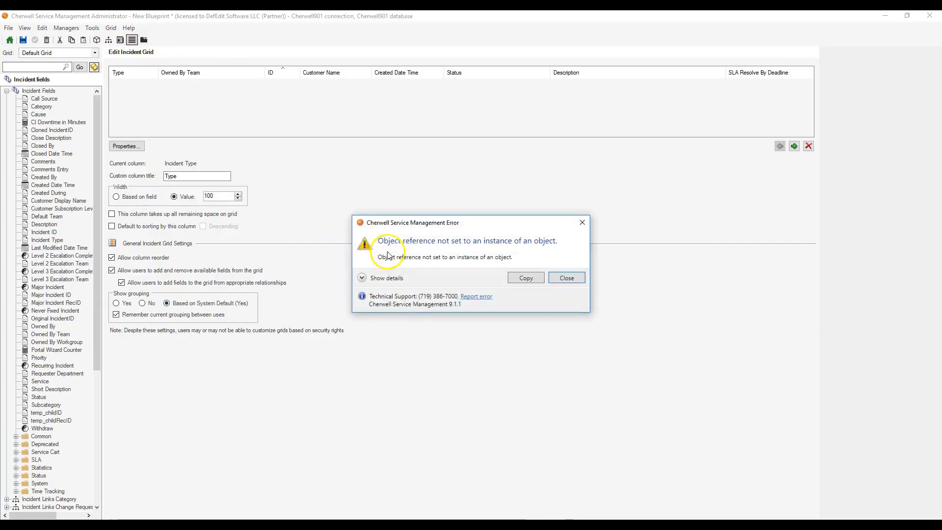
click(369, 280)
scroll(448, 326, down, 2)
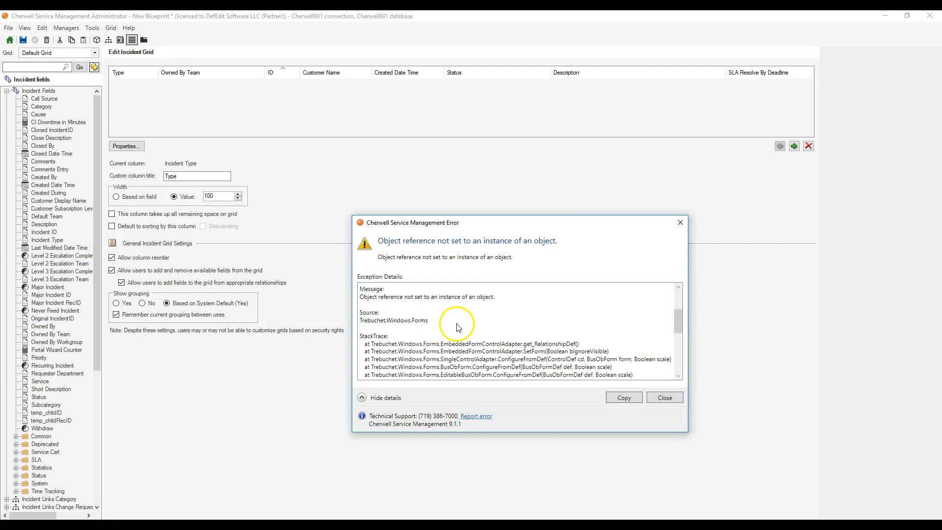
scroll(465, 331, down, 1)
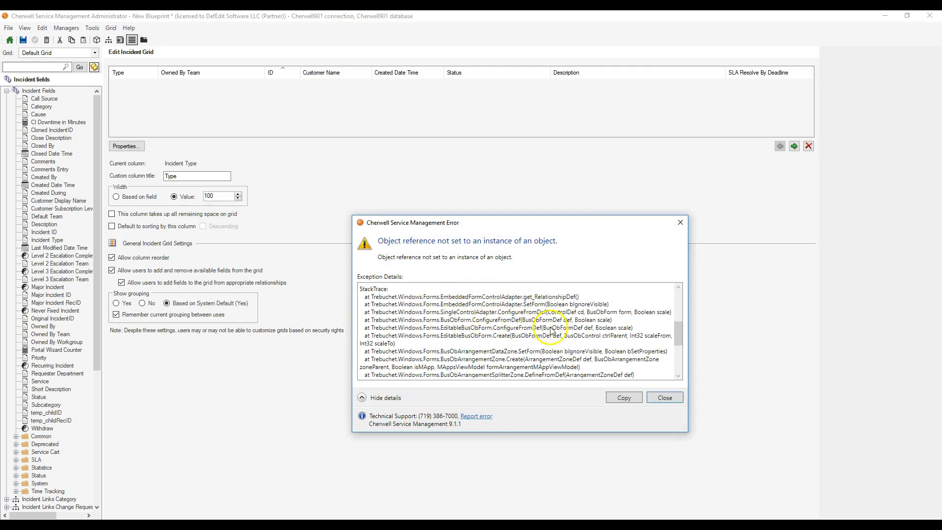
click(664, 398)
View the Incident business object definition from the object manager and return to the object manager.
click(10, 40)
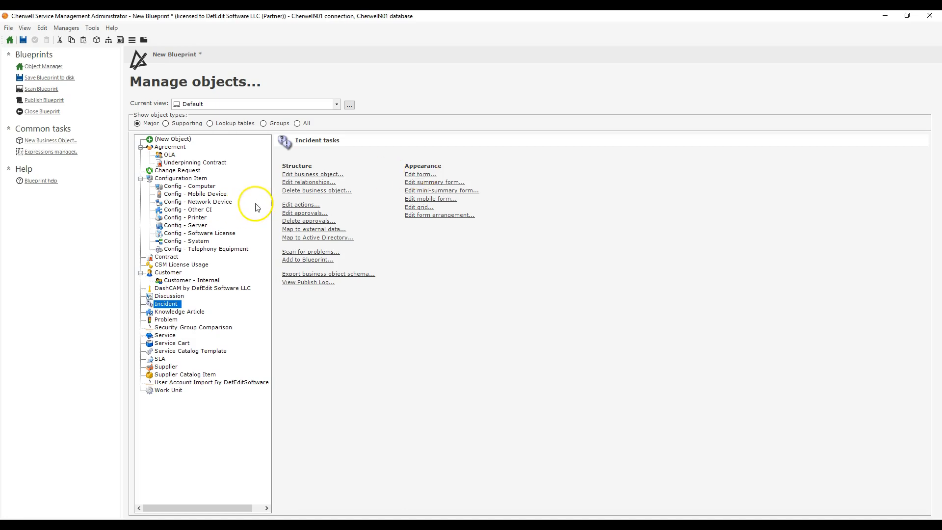
click(324, 175)
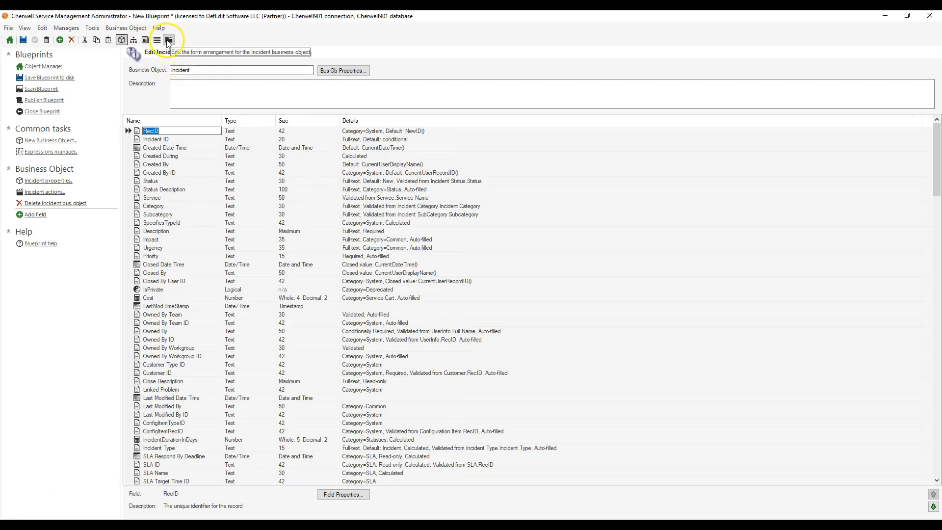
click(47, 66)
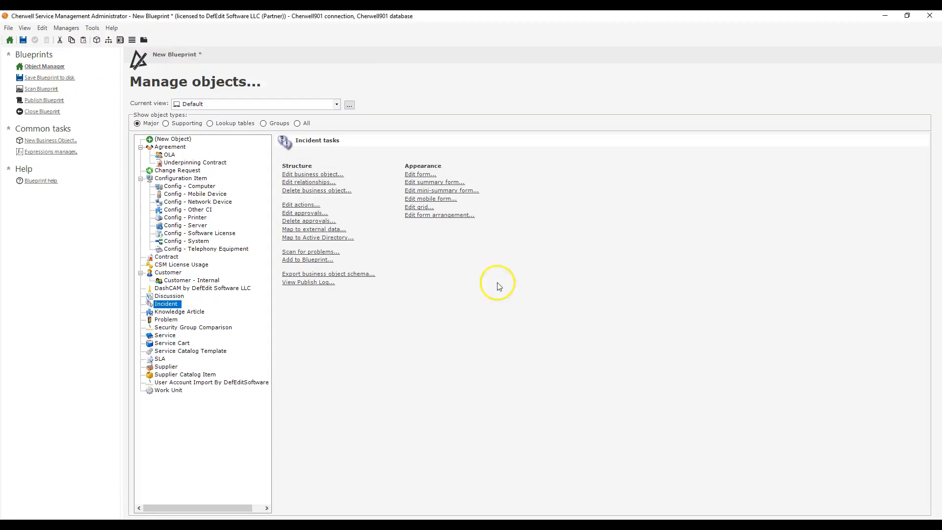
Switch to the Trebuchet Definition Editor and check the selected BusinessObjectDef definition type and Incident definition.
click(756, 525)
click(756, 490)
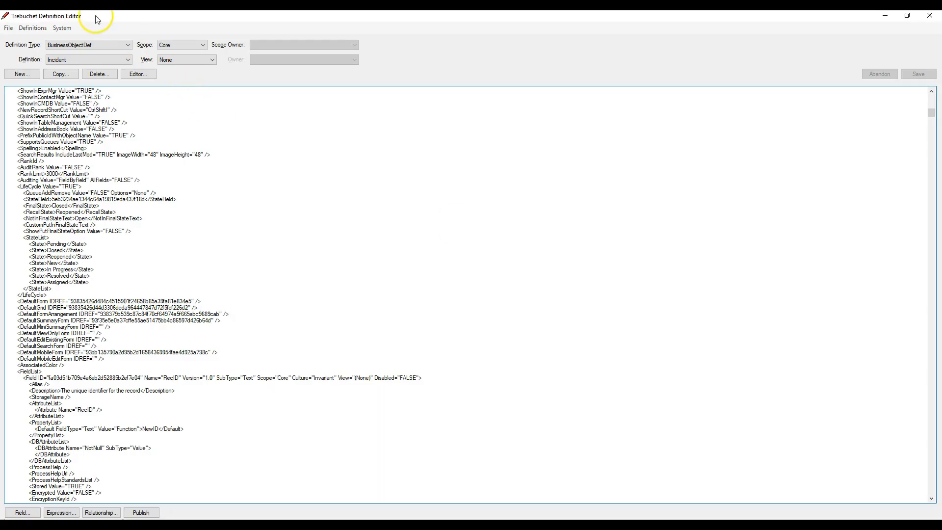
scroll(132, 206, up, 9)
click(77, 59)
click(77, 58)
click(77, 46)
click(77, 45)
click(76, 59)
click(76, 58)
Locate the DefaultForm entry and its IDREF value in the Incident business object's definition XML.
scroll(97, 317, down, 5)
scroll(97, 318, down, 7)
double_click(42, 243)
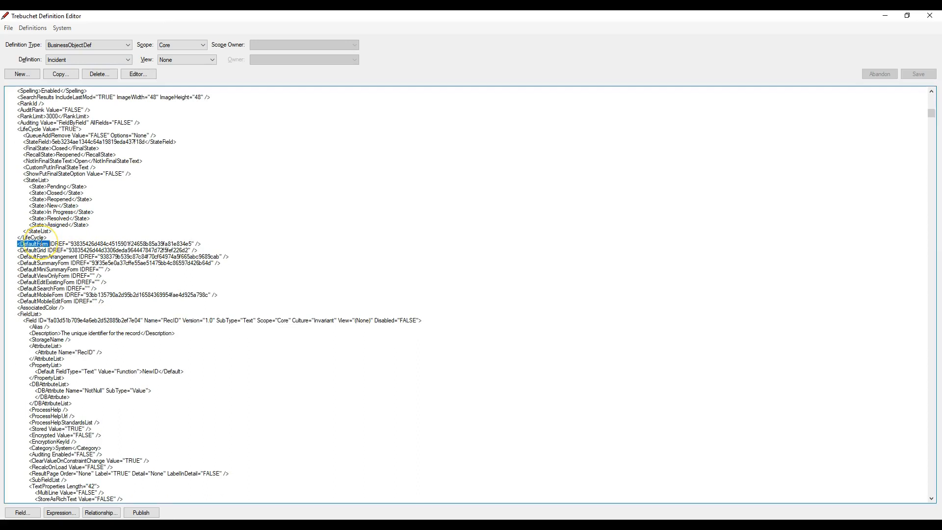
click(94, 239)
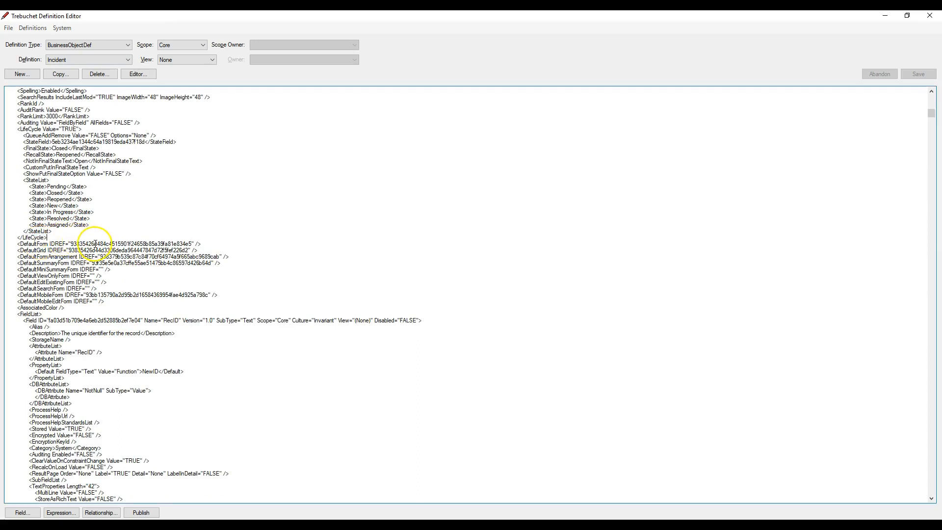
Clear the DefaultForm IDREF value in the Incident definition, check its backup copy in Notepad++, and save the definition.
double_click(95, 243)
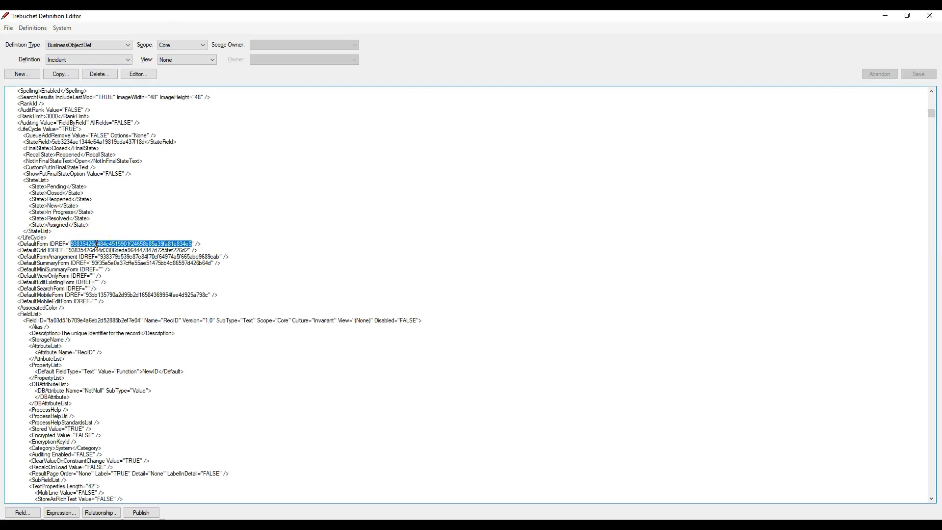
key(Delete)
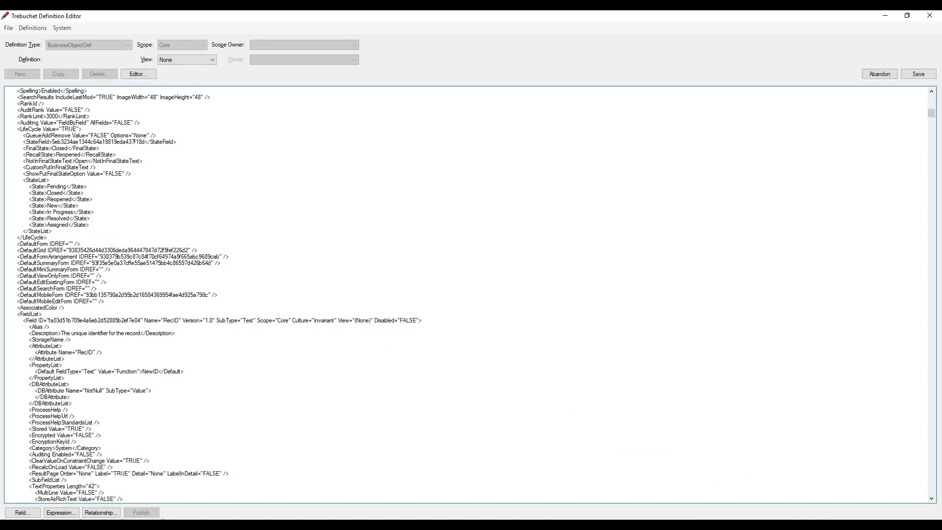
key(alt+Tab)
drag(343, 157, 216, 148)
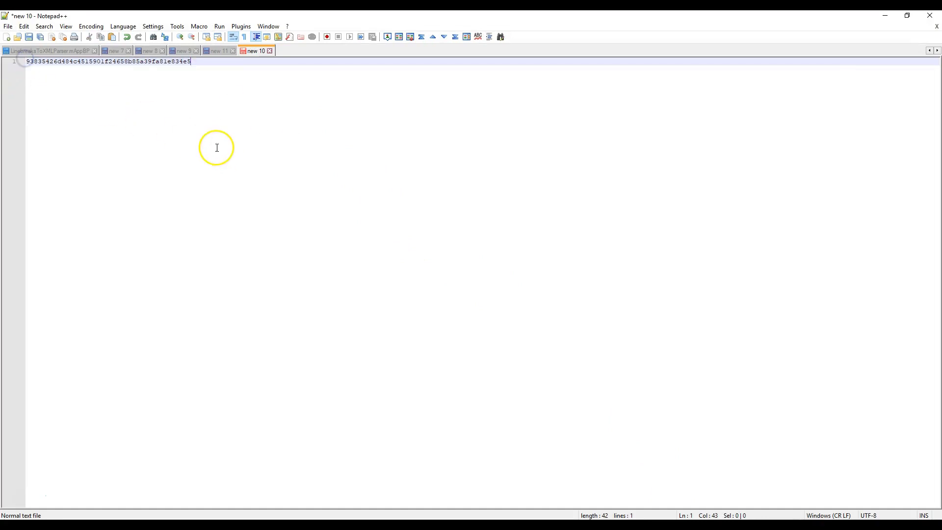
click(887, 16)
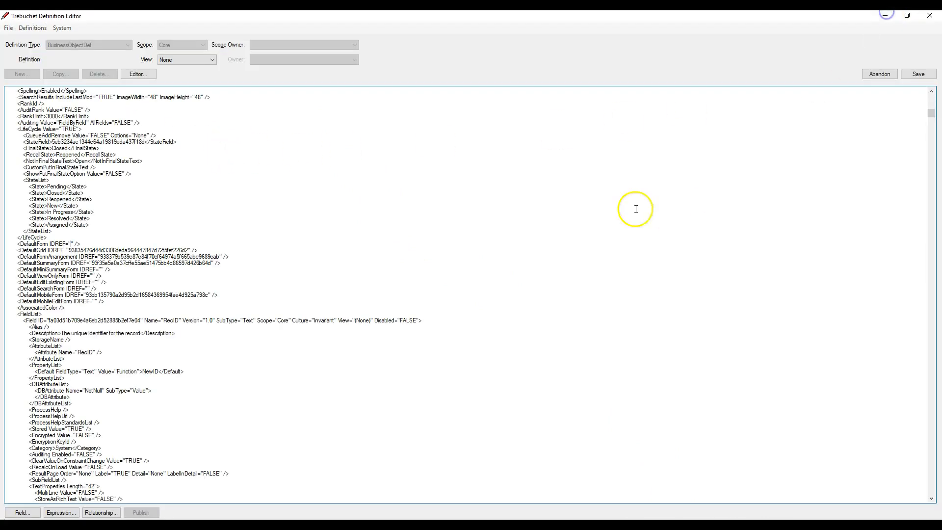
click(918, 74)
Switch to Cherwell Service Management Administrator and close the open Blueprint without saving its changes.
click(885, 15)
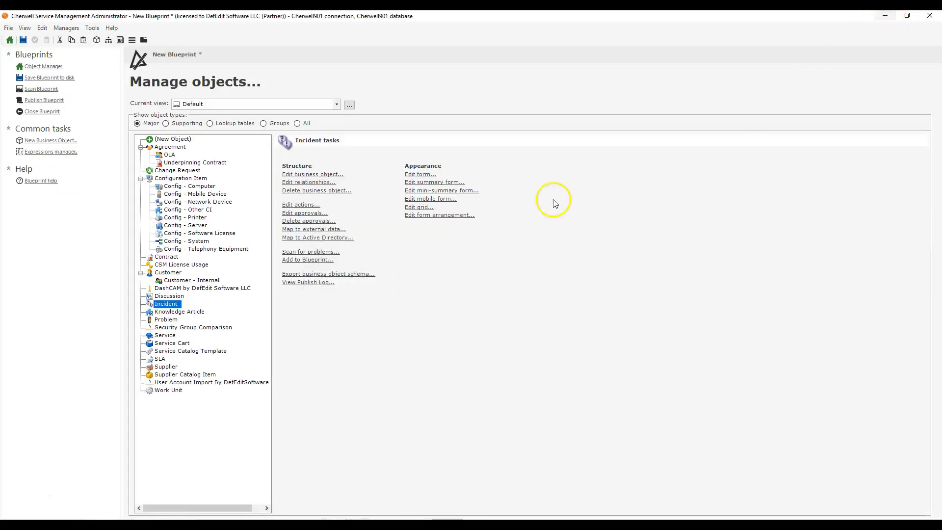
click(44, 112)
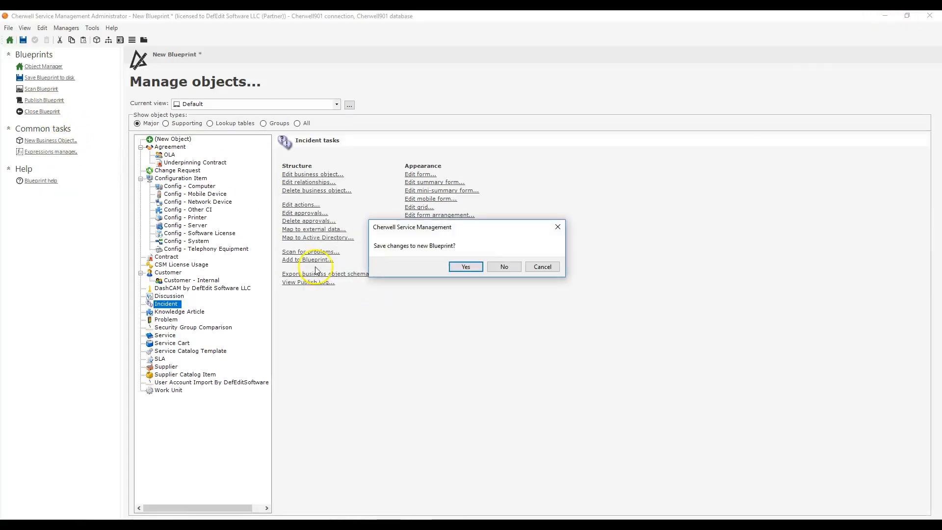
click(495, 266)
Open the system settings from the Settings category and close them again.
click(54, 260)
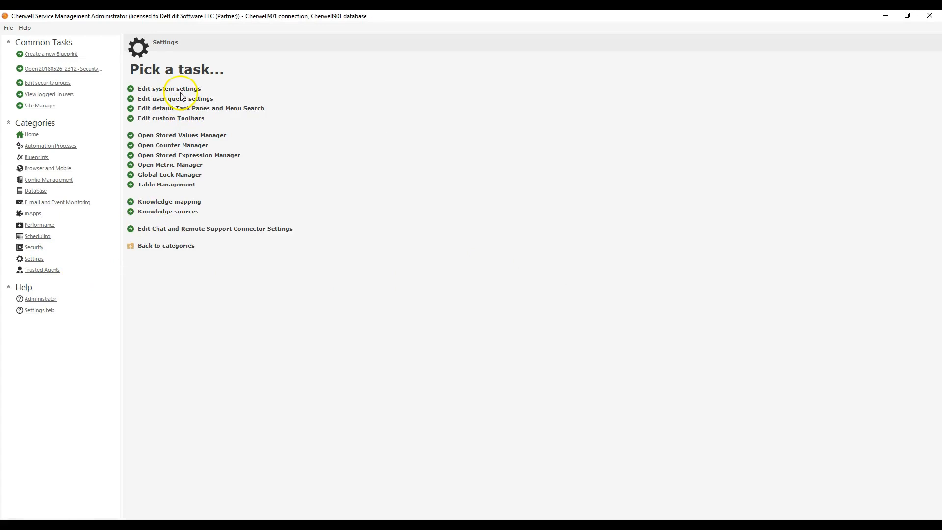
click(179, 91)
click(330, 243)
click(391, 225)
click(575, 397)
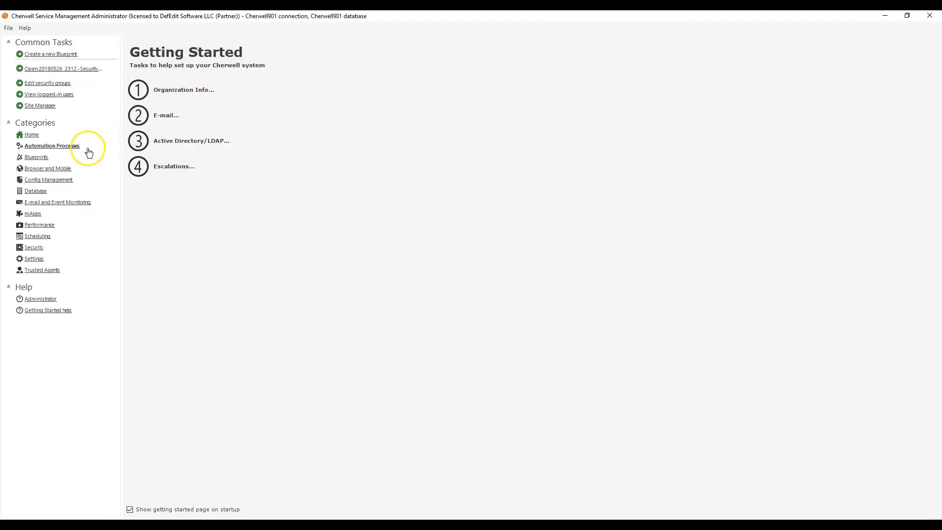
Create a new Blueprint and open the form editor for the Incident business object.
click(78, 157)
click(165, 89)
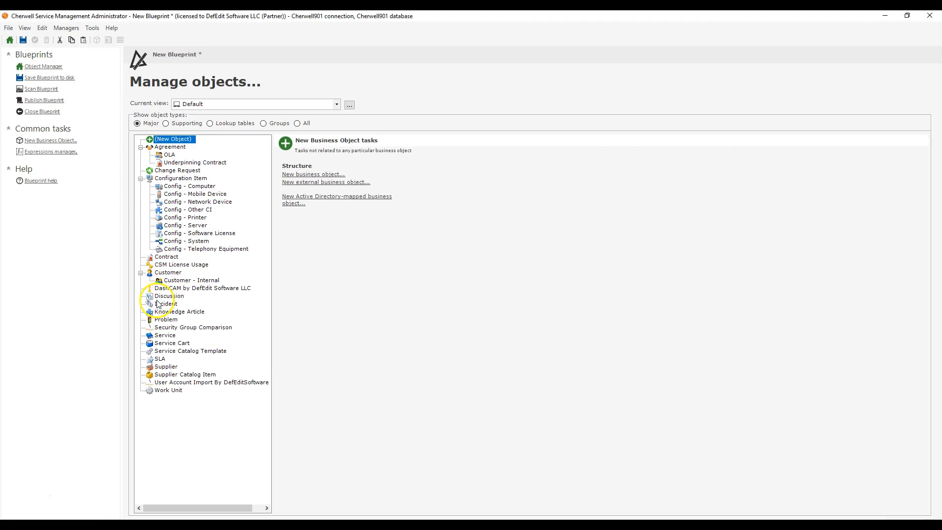
click(157, 304)
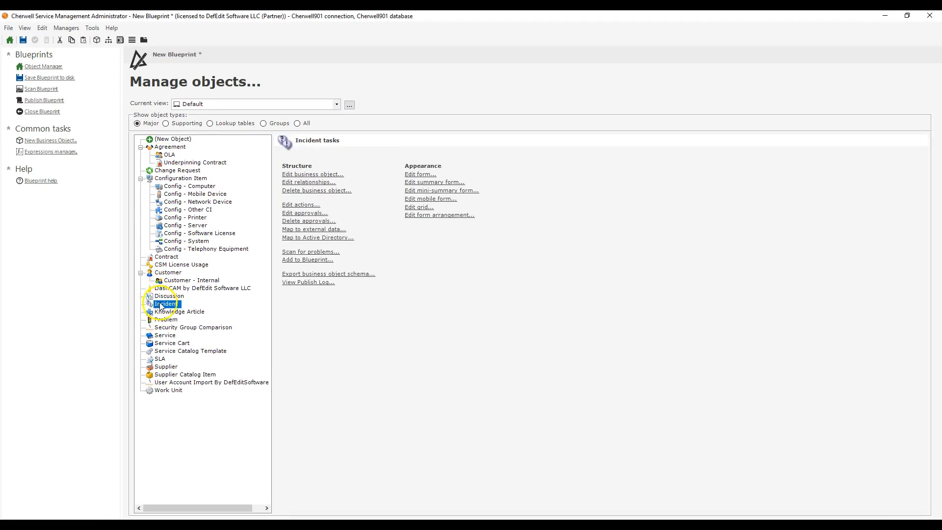
click(418, 176)
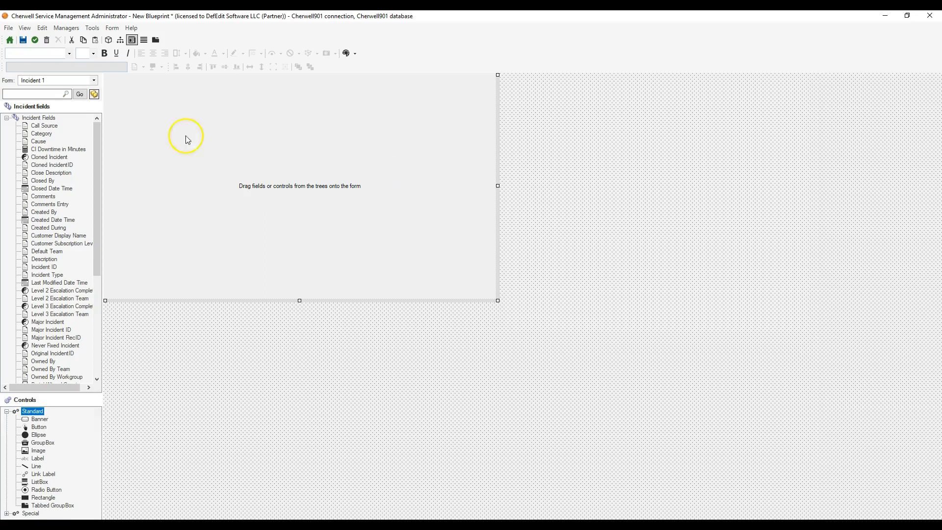
View the Vendor Info, Resolution Details, Reason for Breach and Portal Comments for CSM forms, discarding the blank Incident 1 form.
click(34, 82)
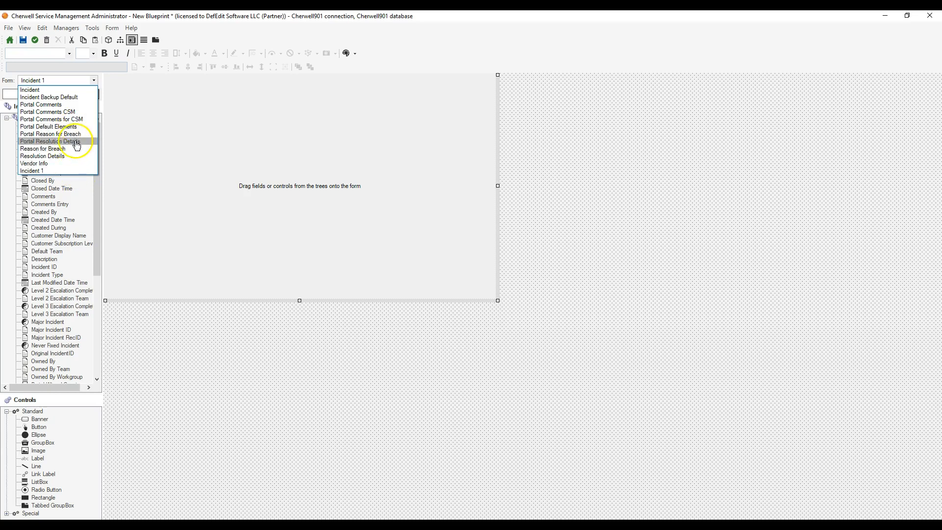
click(73, 163)
click(508, 263)
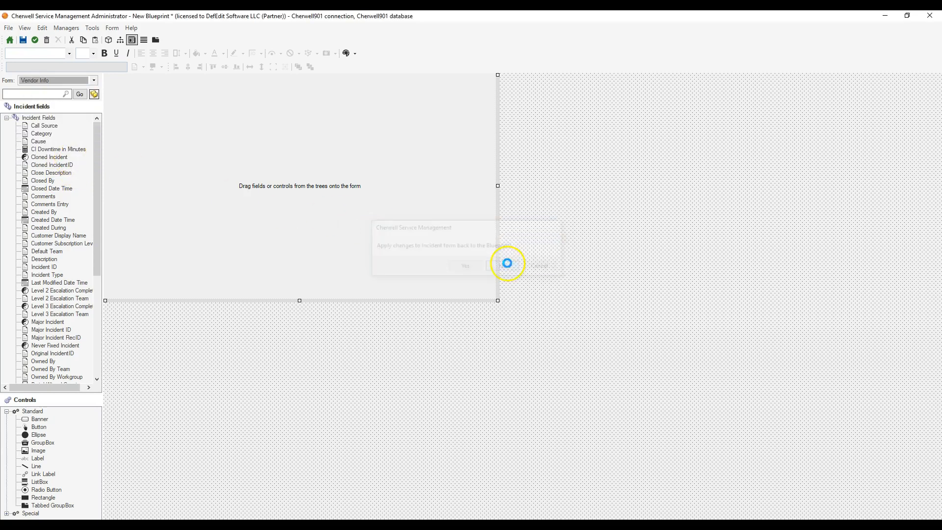
click(53, 80)
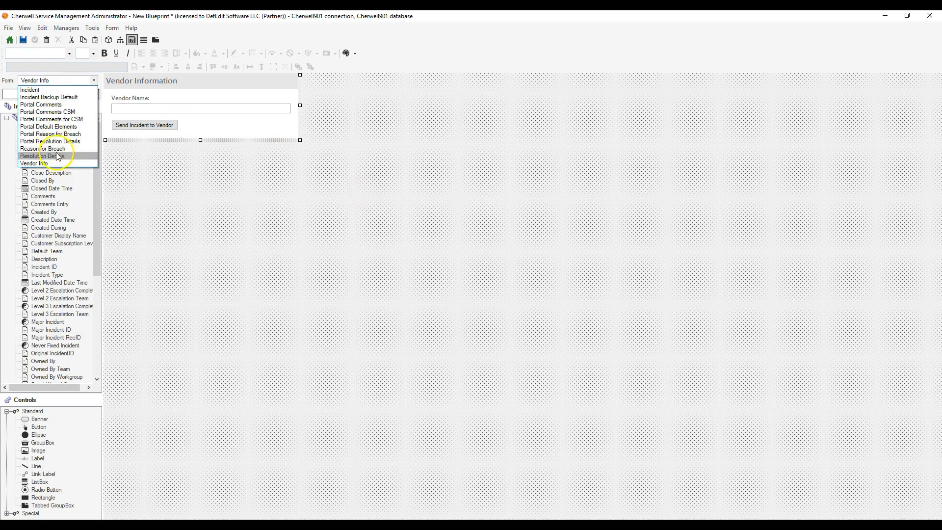
click(56, 155)
click(56, 80)
click(66, 149)
click(56, 81)
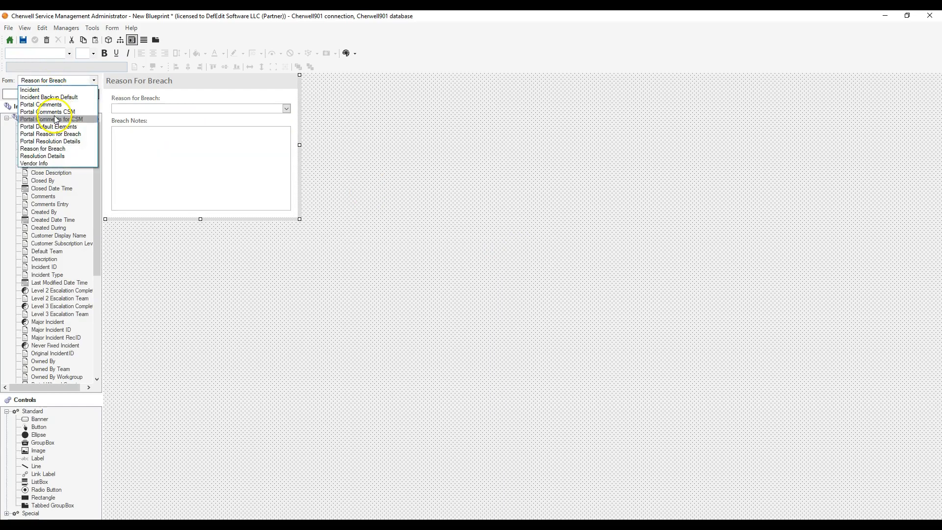
click(55, 119)
Try to load the Incident form and review the stack trace in the error's exception details before closing it.
click(57, 81)
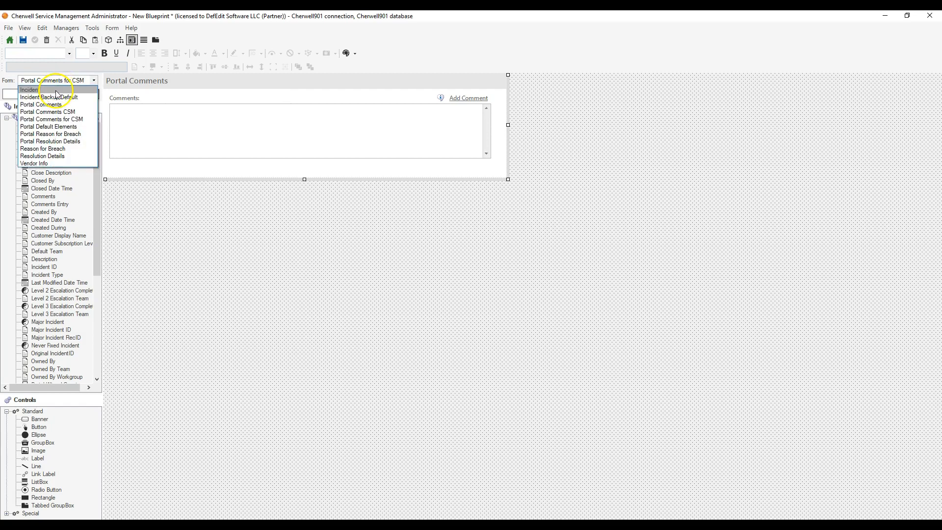
click(56, 90)
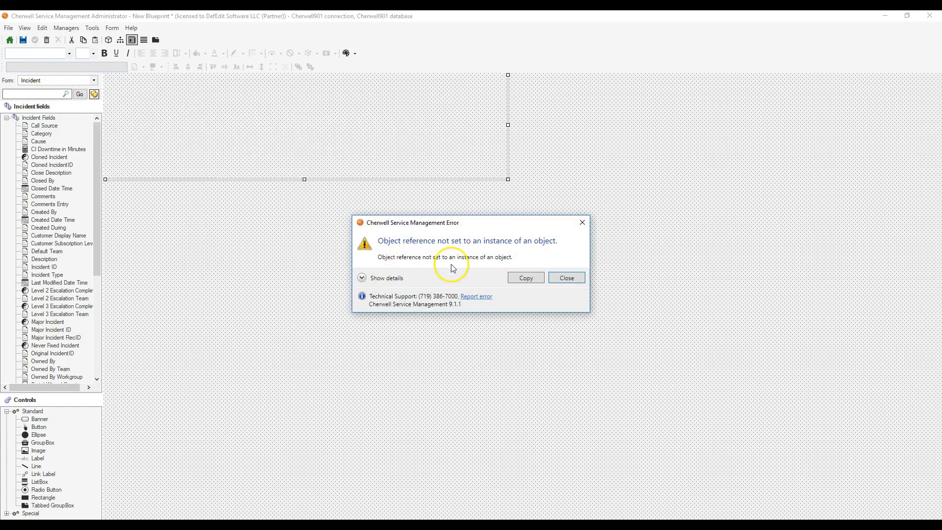
click(363, 278)
scroll(483, 337, down, 4)
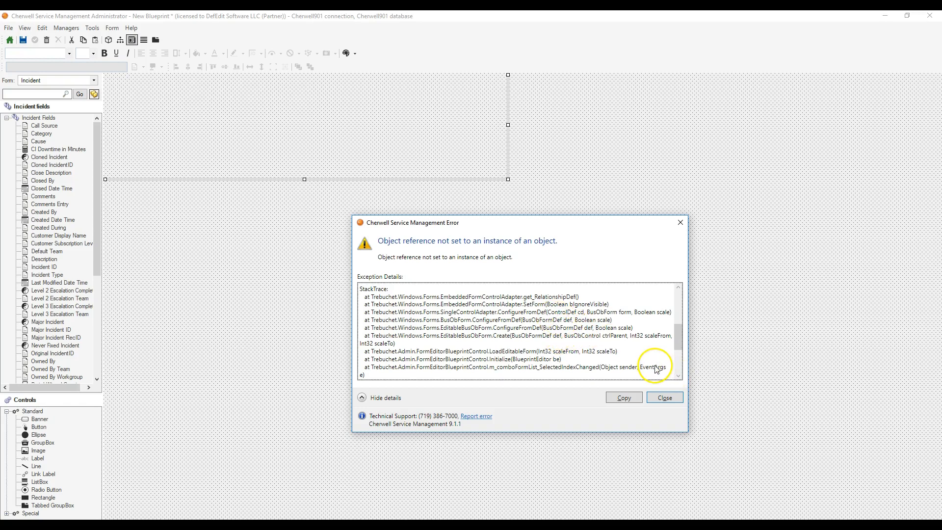
click(659, 397)
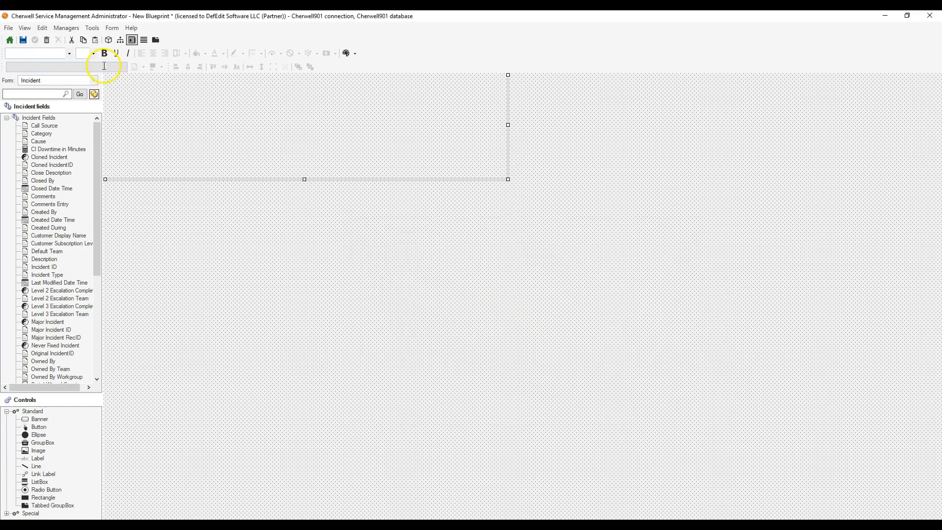
Reopen the form editor from the Incident relationships, try the Incident form again without applying changes, and examine the error's stack trace.
click(120, 40)
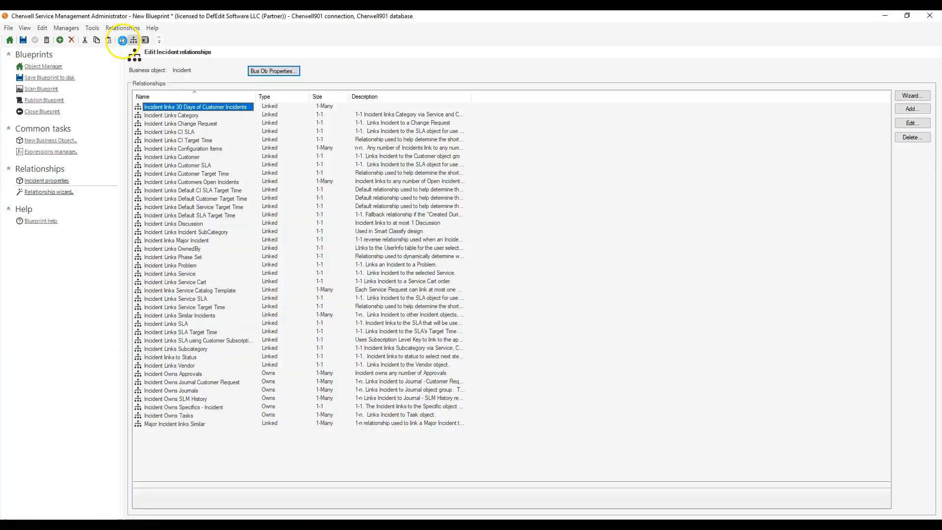
click(145, 40)
click(42, 80)
click(55, 98)
click(497, 262)
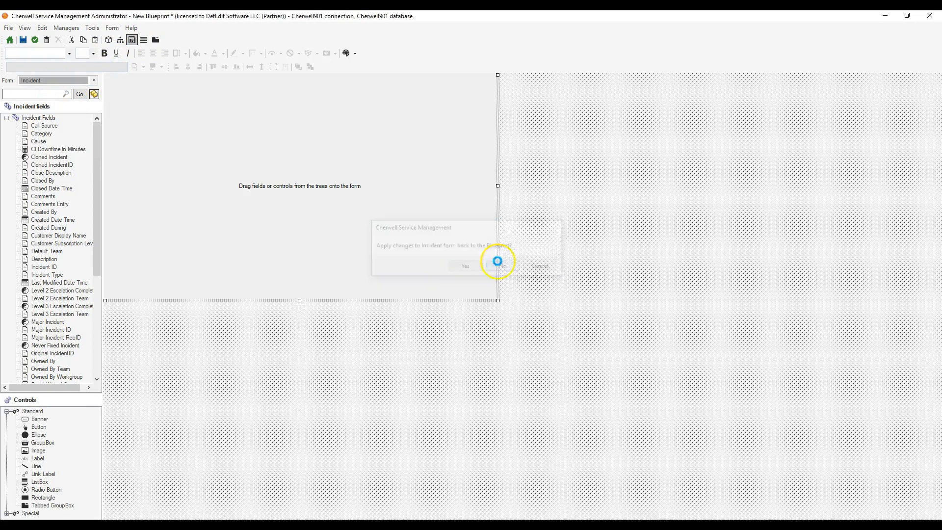
click(389, 274)
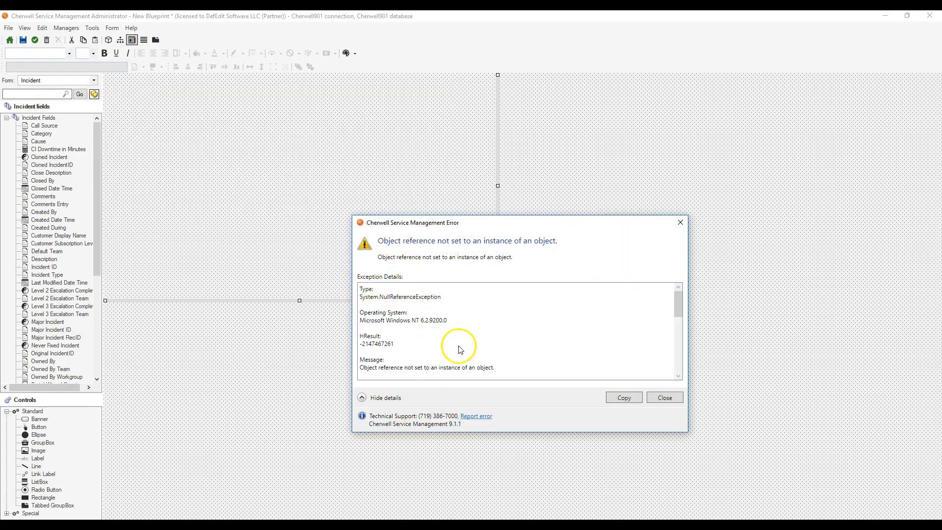
scroll(460, 349, down, 4)
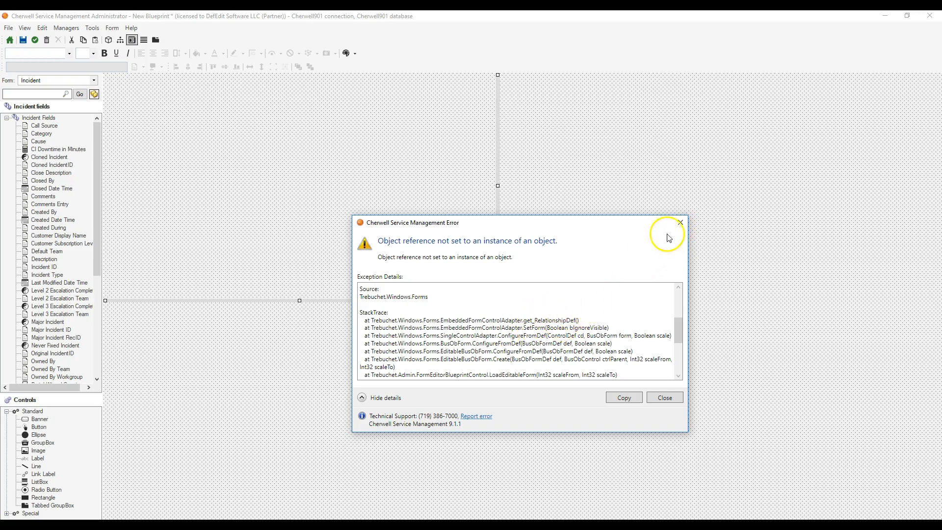
click(680, 222)
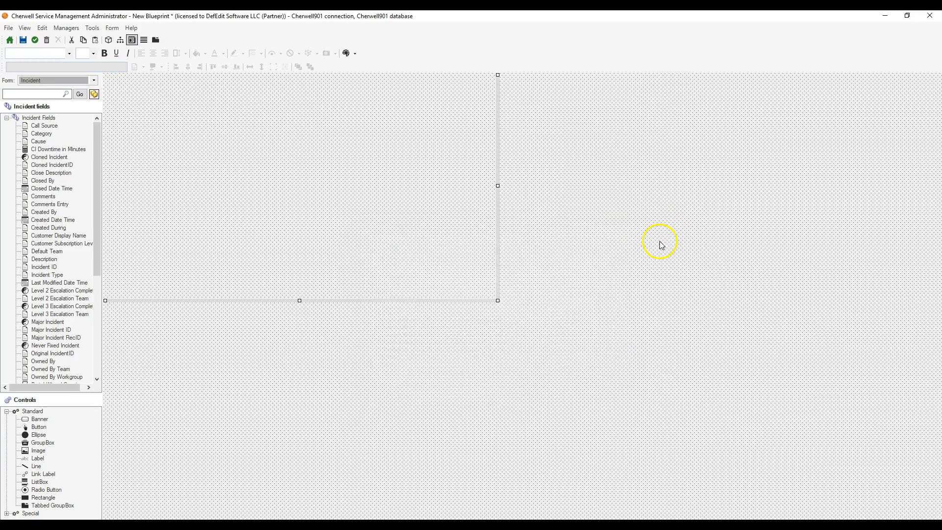
Leave the form editor without applying changes and open the Incident definition of type BusObFormDef in the Trebuchet Definition Editor.
click(9, 40)
click(509, 276)
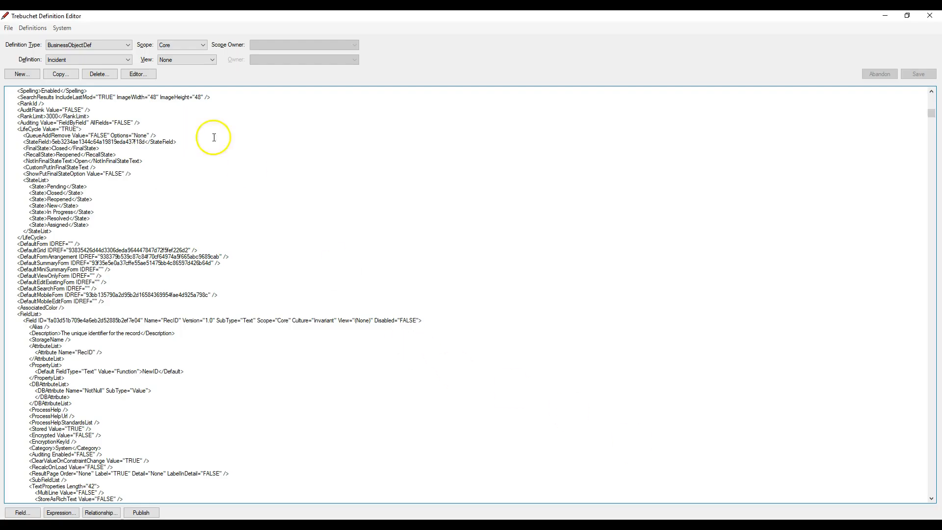
click(78, 44)
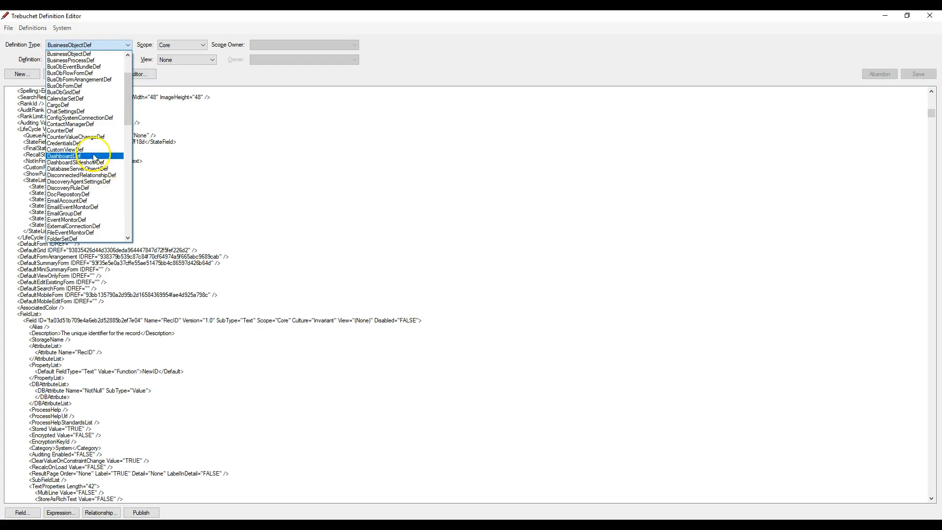
click(68, 86)
click(80, 60)
click(79, 60)
click(93, 129)
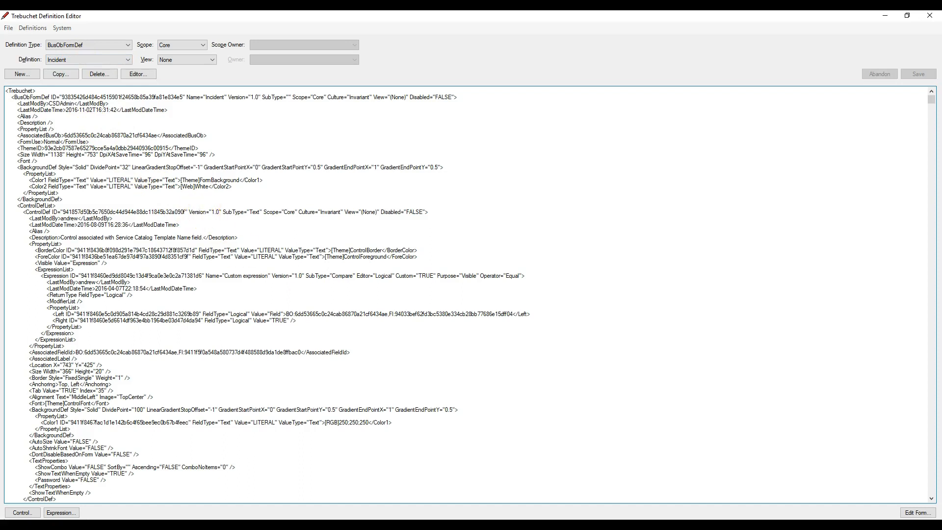
Switch to Notepad++ and go to the beginning of the Incident form definition XML in the new 9 file.
key(alt+Tab)
click(213, 50)
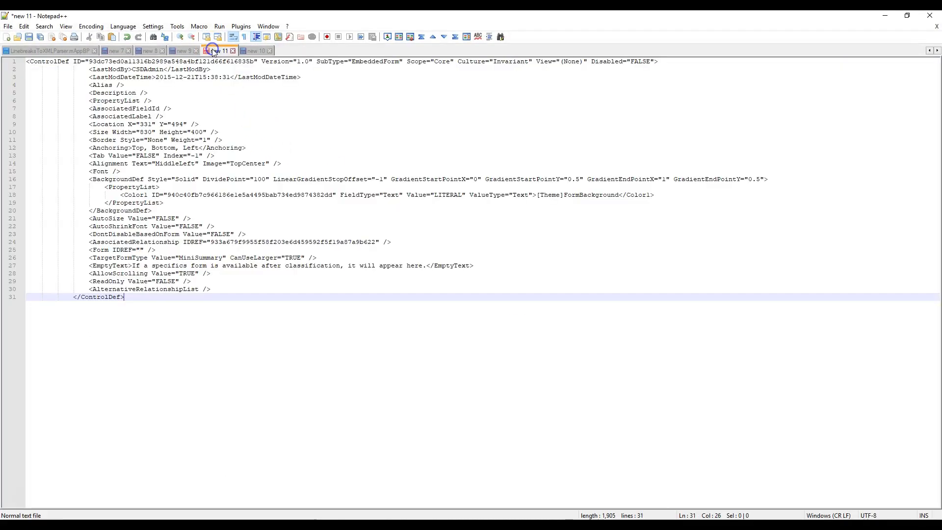
click(174, 52)
click(175, 122)
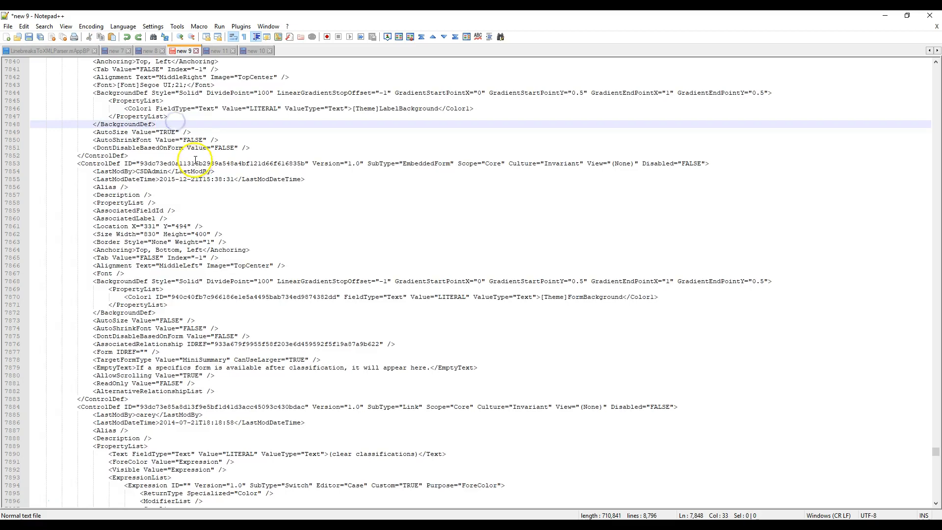
scroll(195, 160, up, 10)
scroll(194, 160, up, 12)
drag(936, 436, 936, 60)
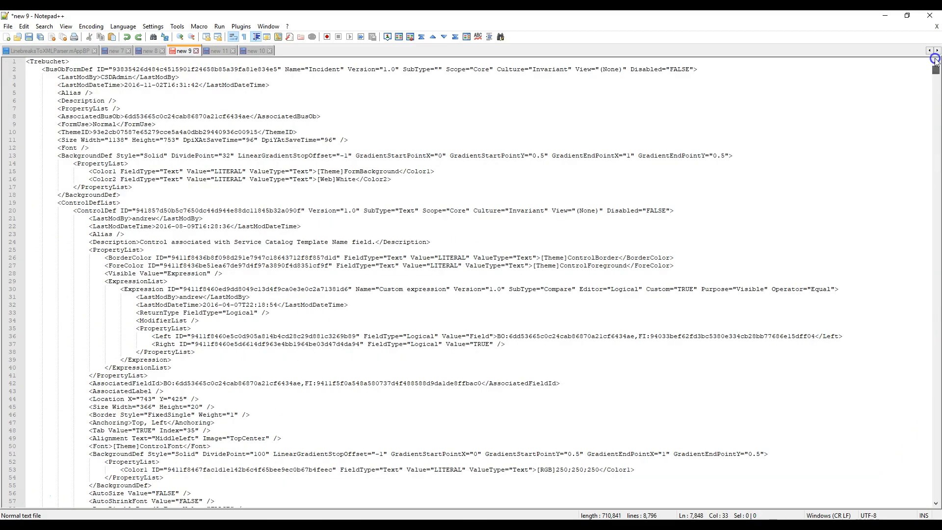
Search the form definition XML for "embedded" and examine the EmbeddedForm control definition.
click(403, 93)
key(ctrl+f)
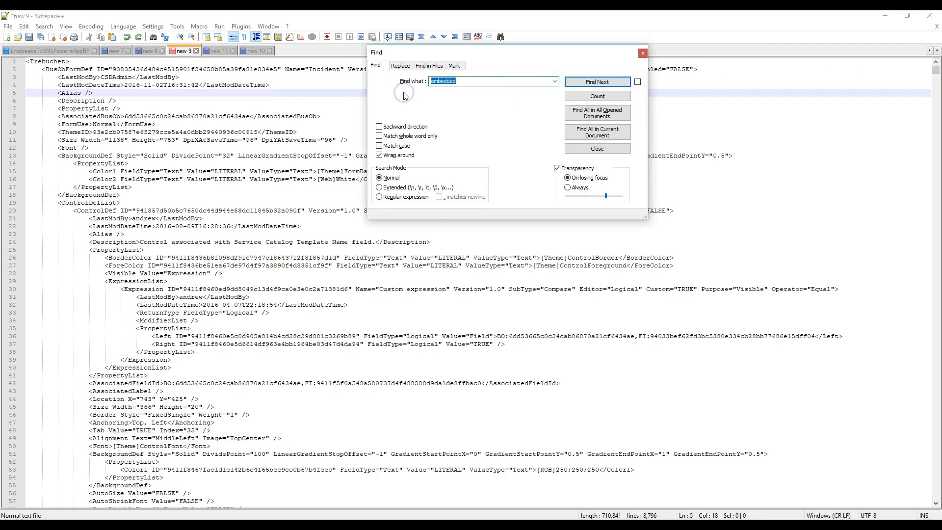
drag(470, 59, 546, 175)
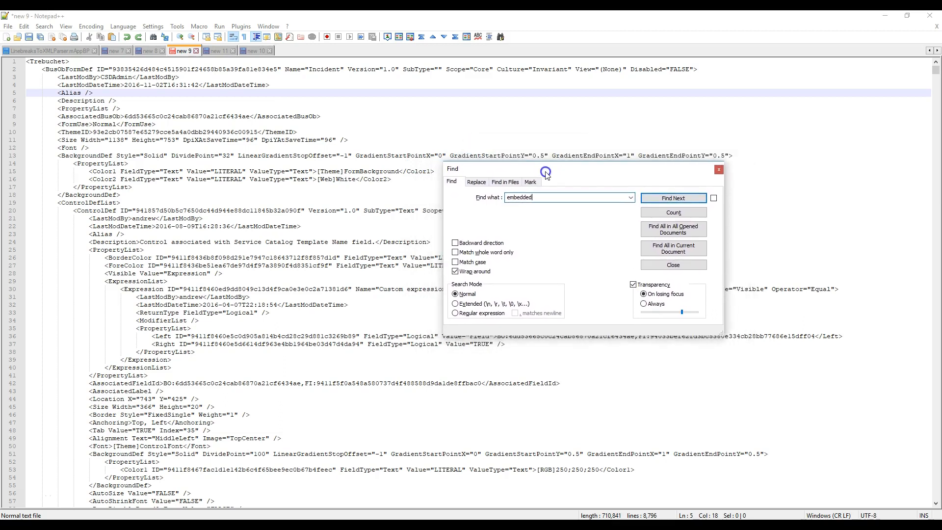
click(671, 198)
drag(660, 176, 707, 73)
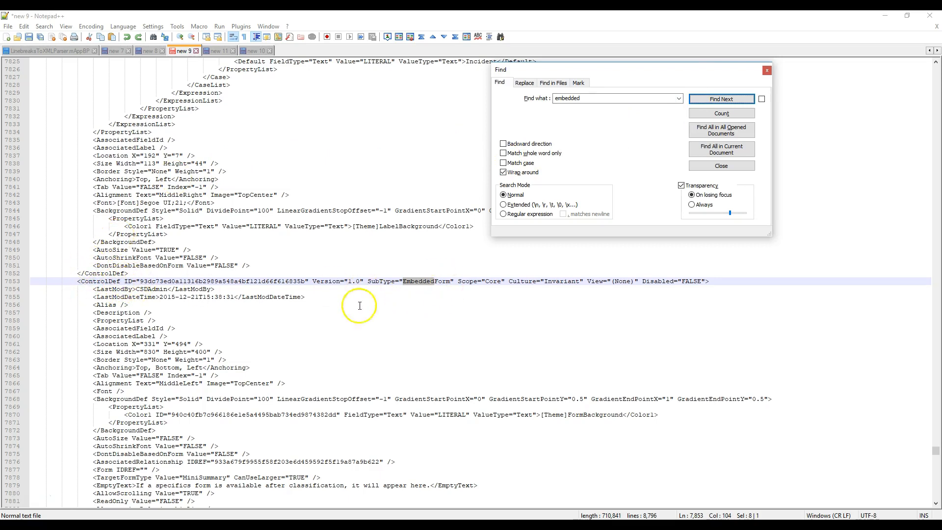
click(730, 101)
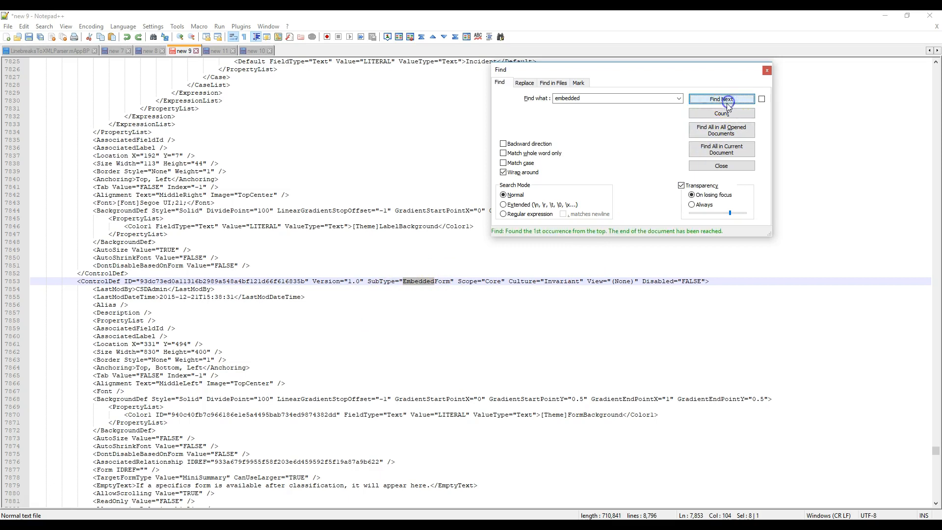
click(767, 72)
scroll(589, 301, down, 5)
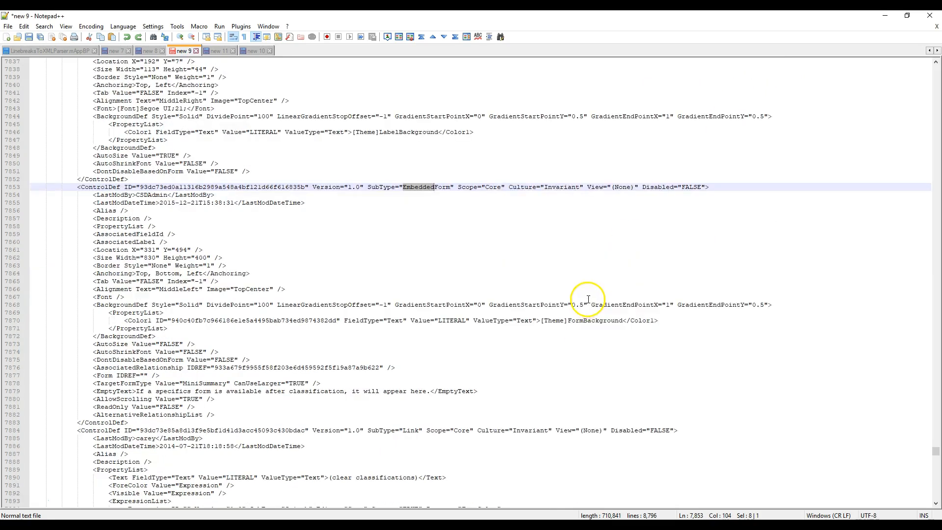
Examine the EmbeddedForm control definition, especially its AssociatedRelationship ID and its EmptyText message.
drag(78, 164, 196, 397)
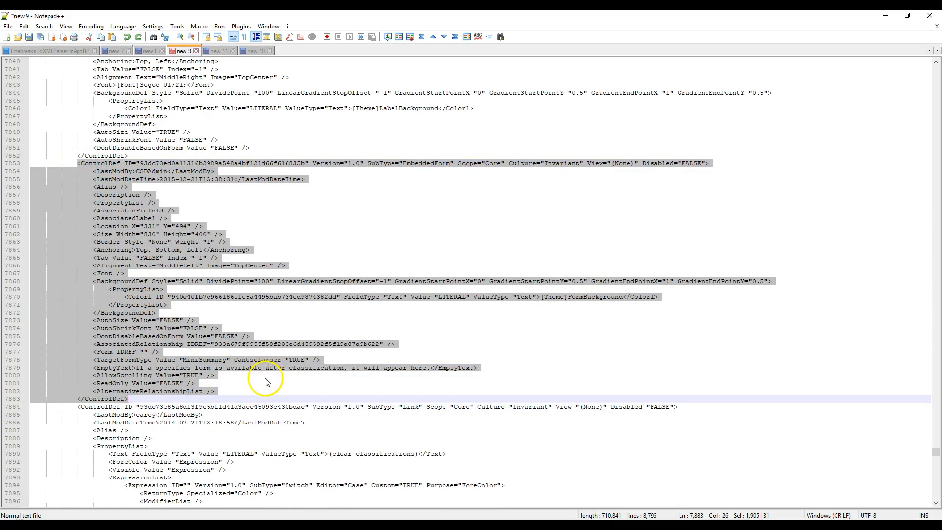
click(210, 338)
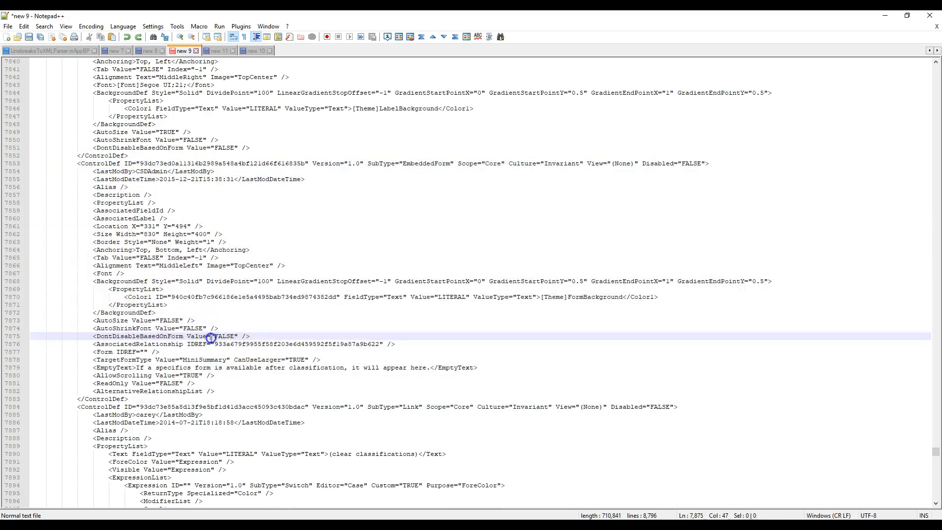
double_click(246, 345)
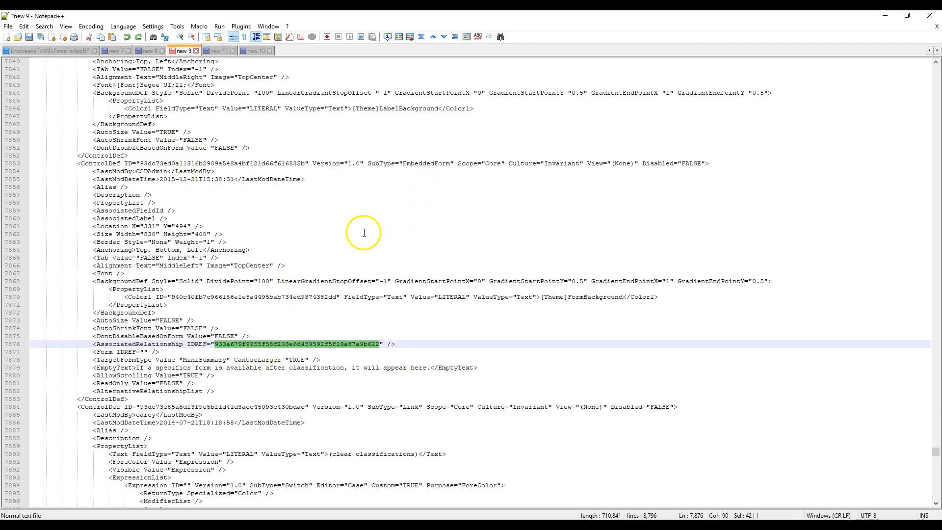
scroll(362, 235, up, 1)
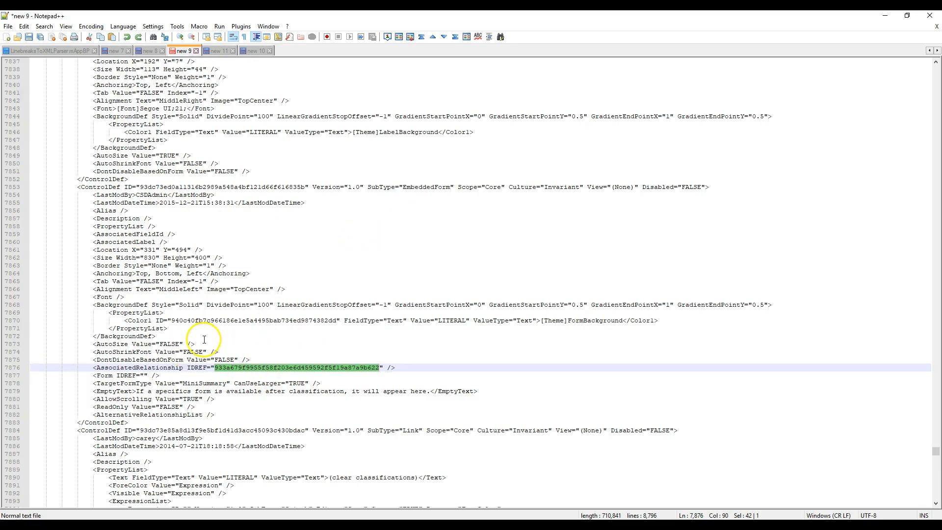
drag(135, 391, 252, 391)
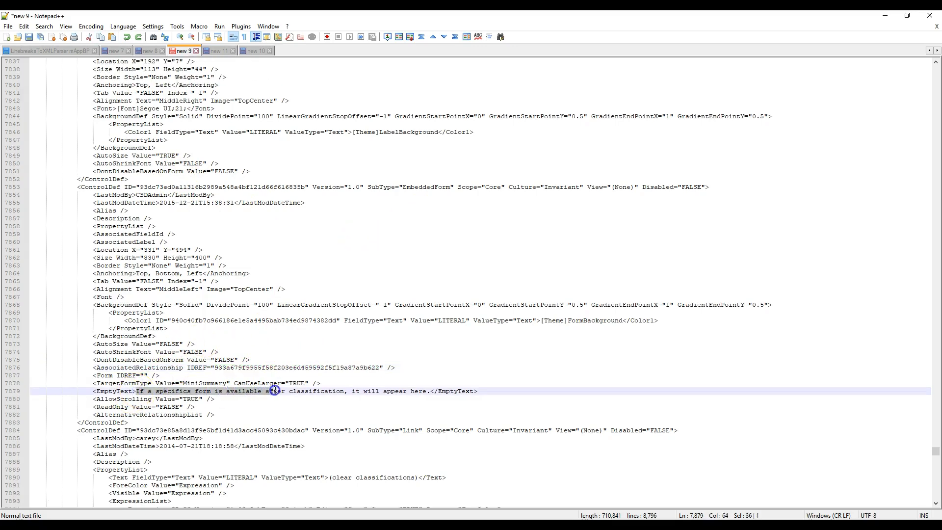
drag(395, 390, 429, 390)
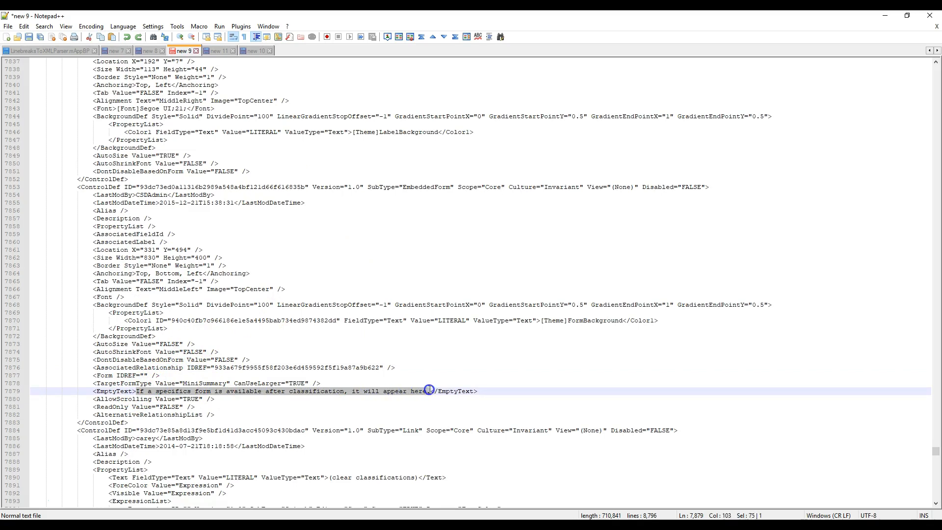
Copy the EmbeddedForm's AssociatedRelationship ID, switch to the Trebuchet Definition Editor and run an ID search for it.
double_click(285, 367)
key(ctrl+c)
right_click(285, 367)
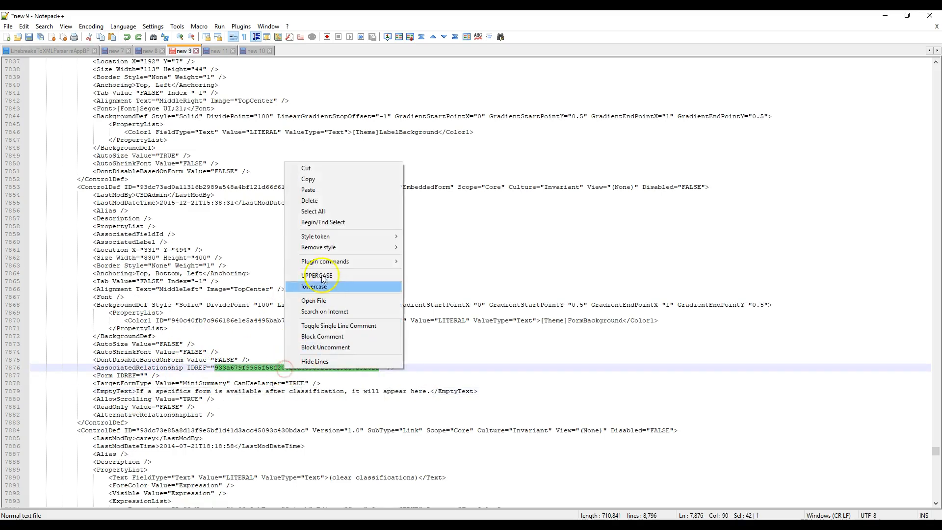
click(308, 180)
click(748, 526)
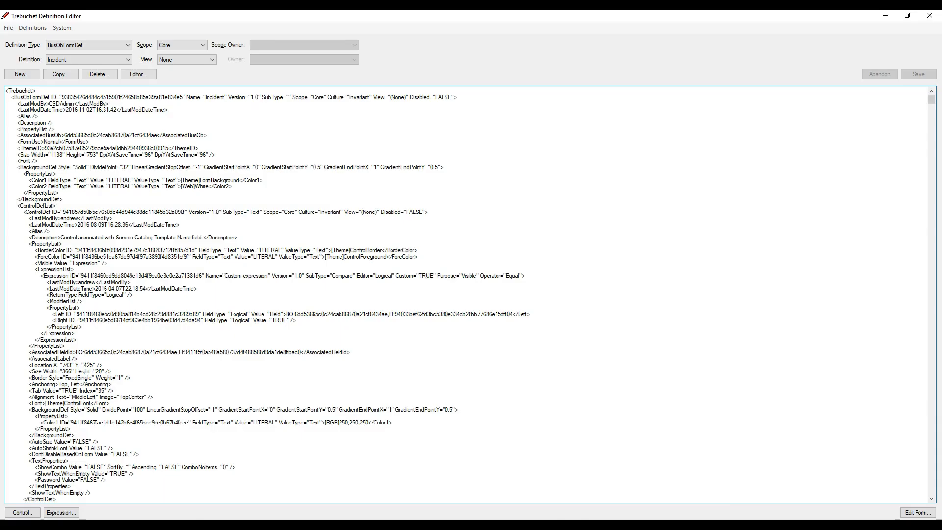
click(46, 27)
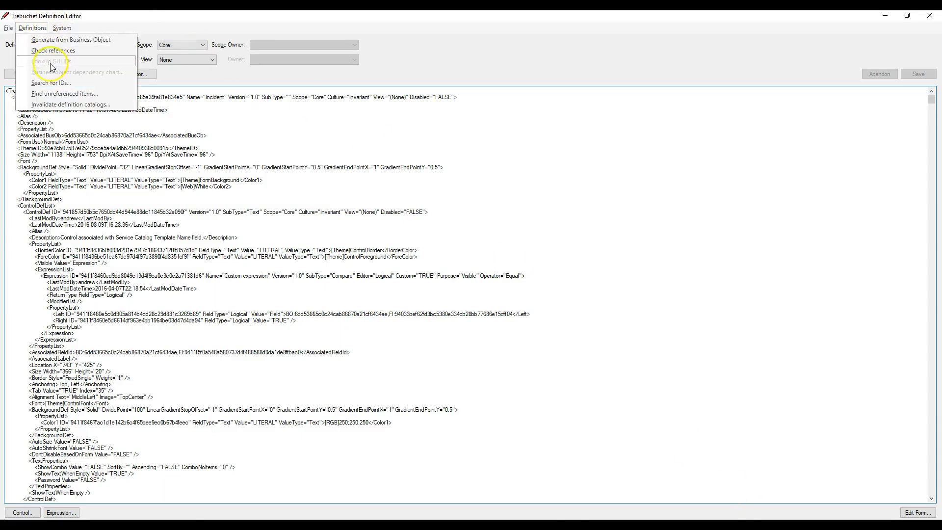
click(52, 83)
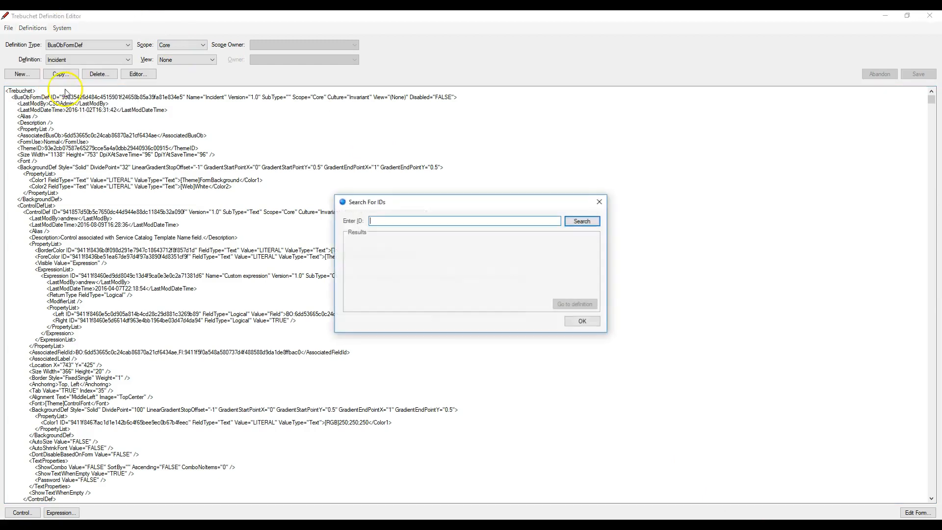
key(ctrl+v)
click(581, 221)
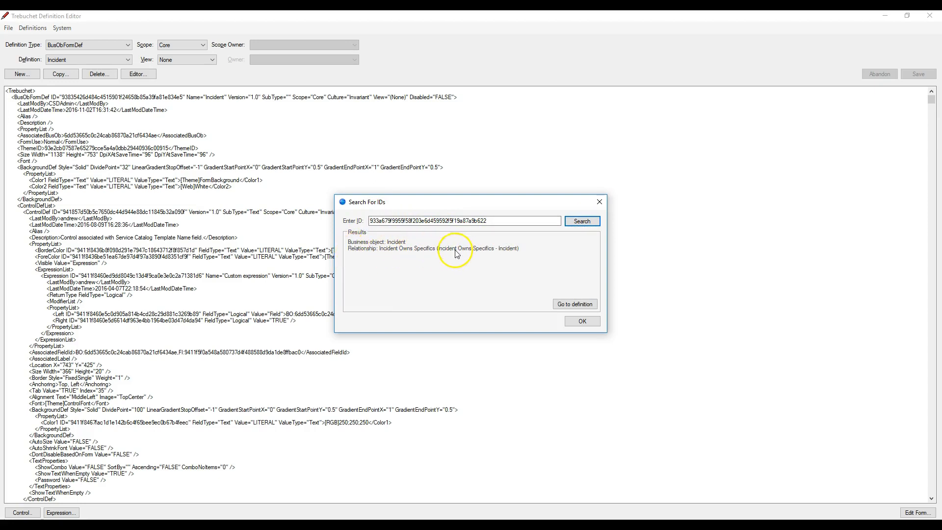
Go to the definition found by the ID search and switch the definition type to RelationshipDef.
click(578, 303)
click(78, 46)
click(78, 49)
click(59, 45)
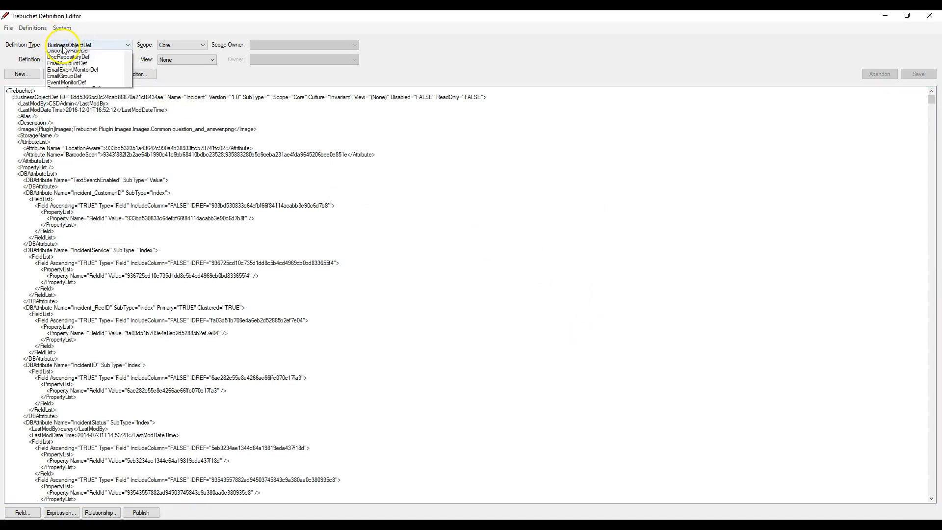
scroll(69, 195, down, 10)
scroll(69, 195, down, 6)
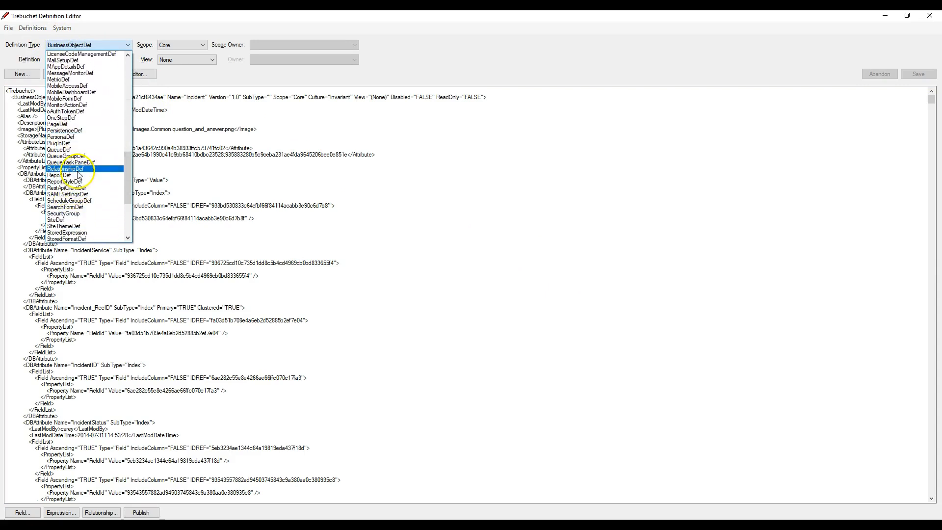
click(69, 168)
Open the Incident Owns Specifics relationship definition and examine its name, alias and description.
click(85, 59)
scroll(86, 170, down, 15)
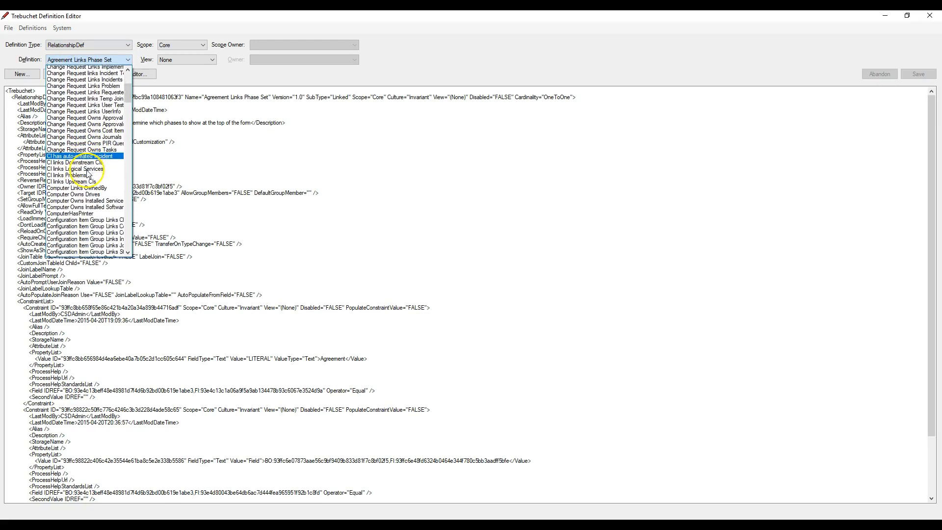
scroll(91, 173, down, 10)
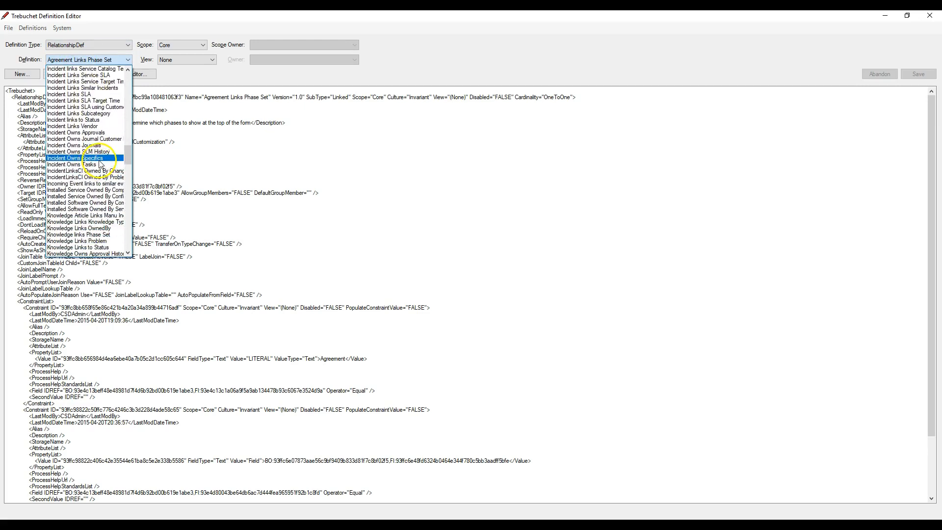
click(91, 158)
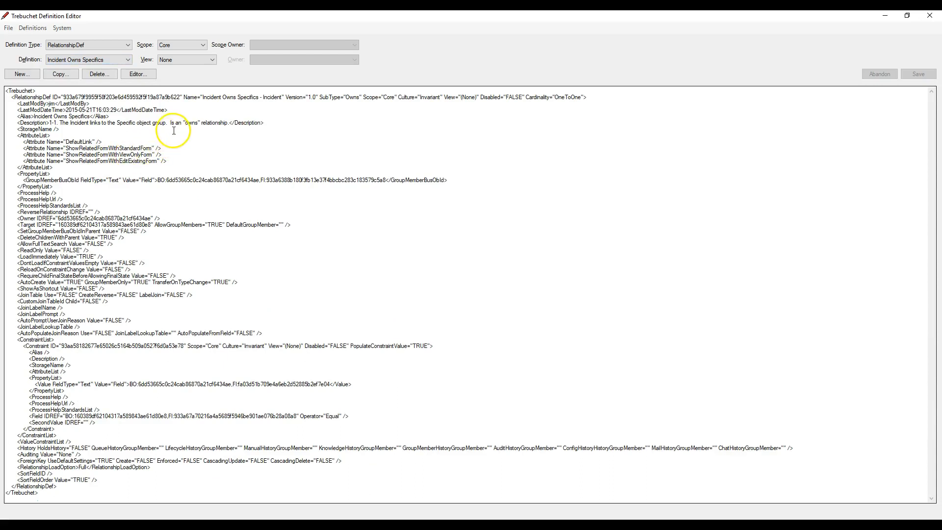
drag(202, 97, 300, 97)
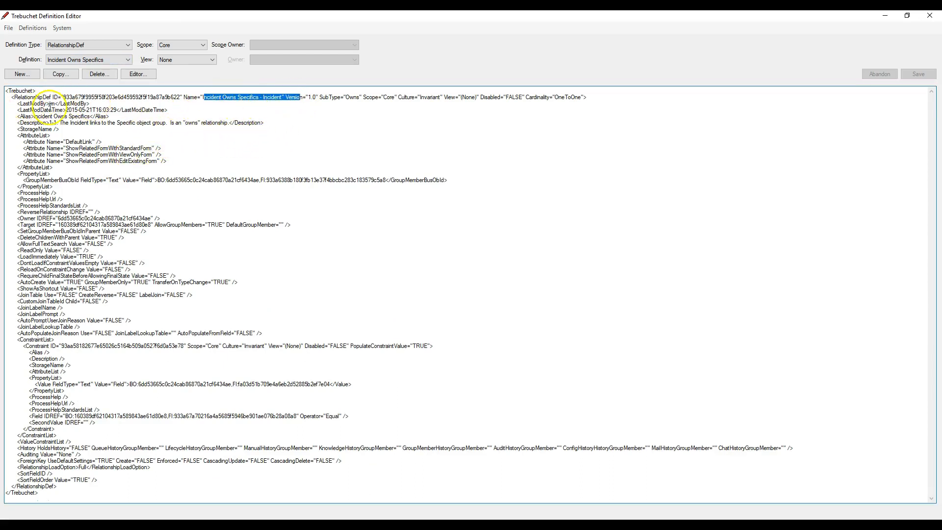
click(45, 116)
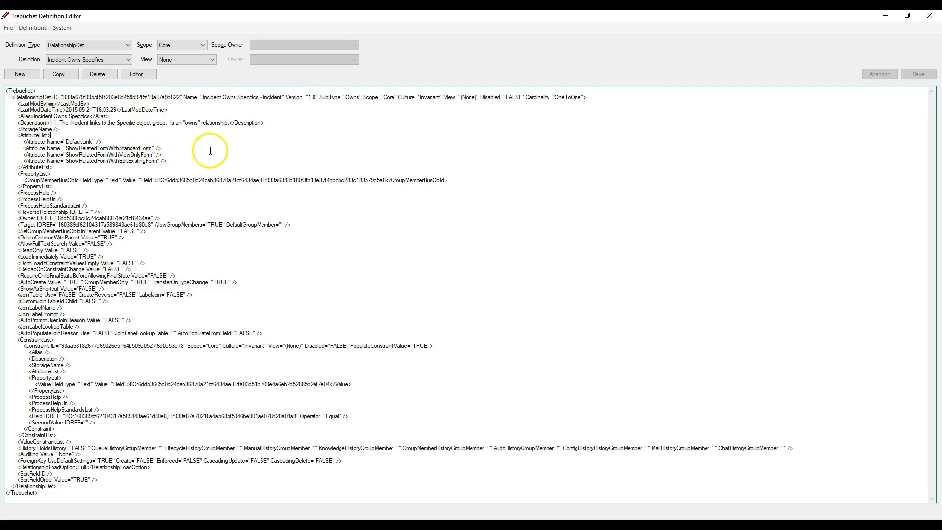
Switch the definition type from RelationshipDef back to BusObFormDef and look through the form definition that loads.
click(108, 43)
scroll(107, 41, down, 10)
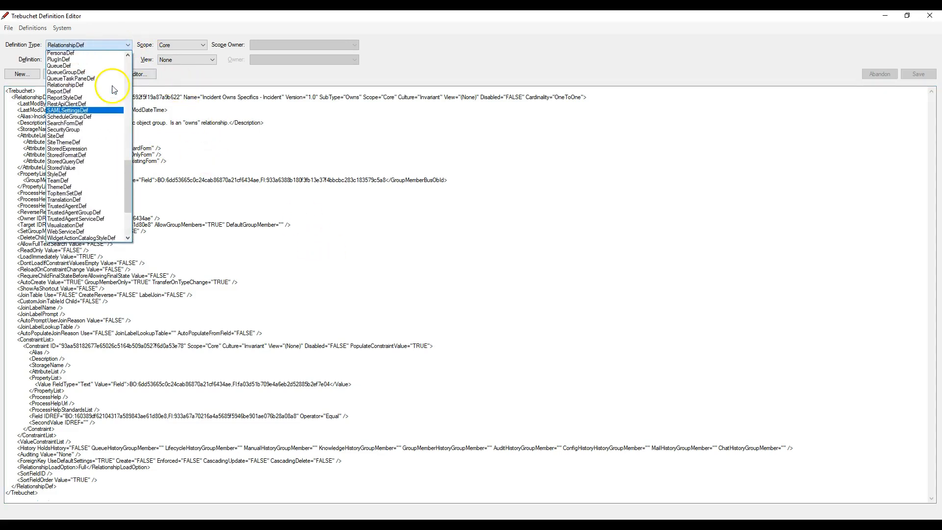
scroll(96, 125, up, 3)
scroll(95, 128, up, 2)
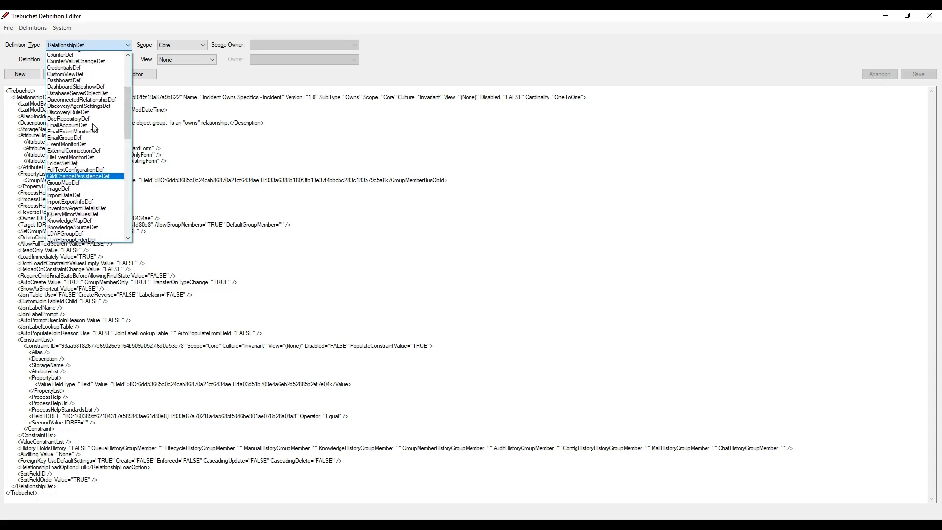
click(88, 157)
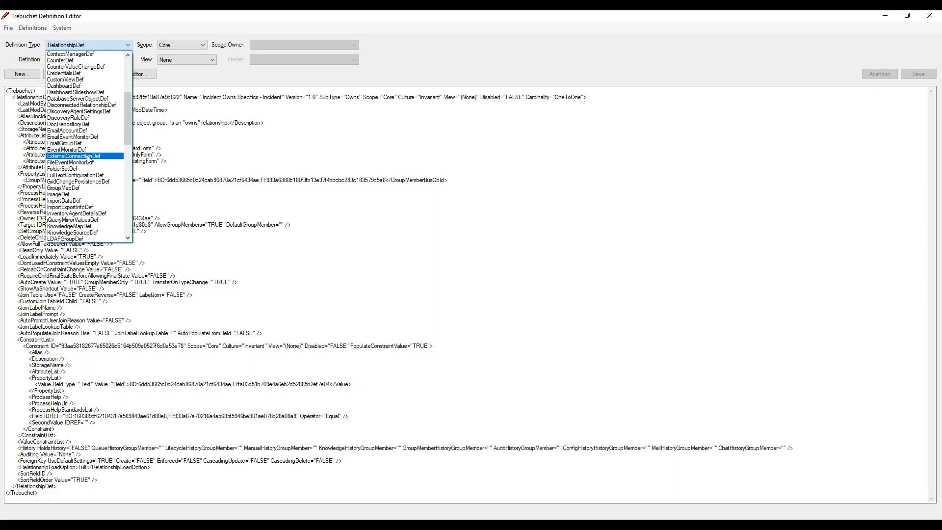
click(98, 169)
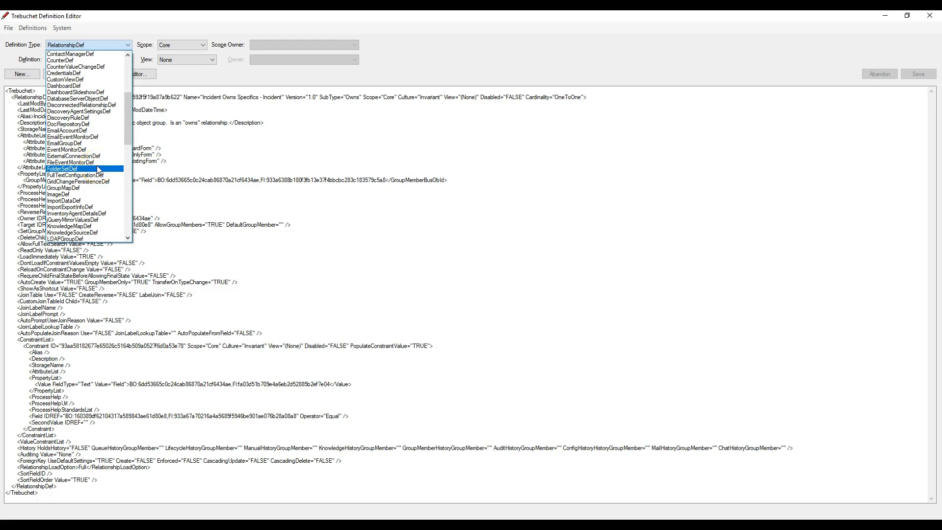
scroll(98, 170, down, 2)
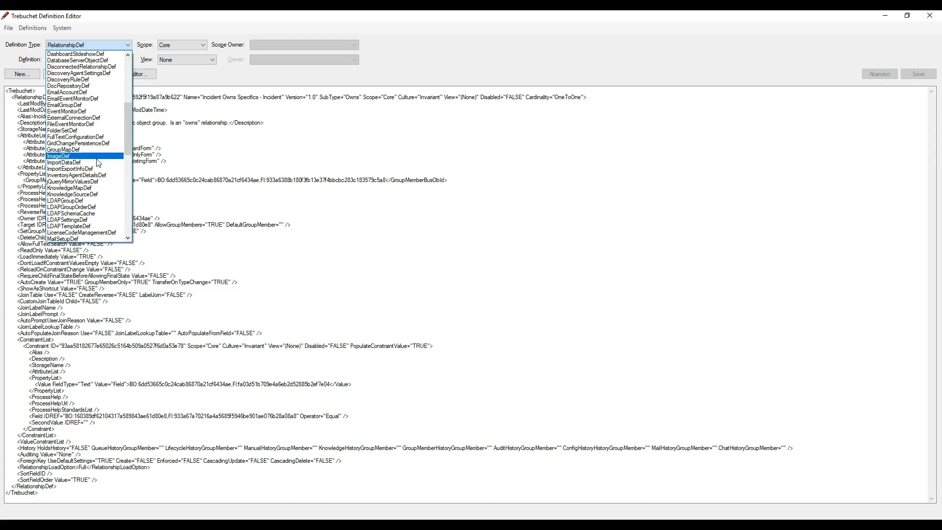
scroll(102, 147, down, 4)
scroll(101, 171, up, 13)
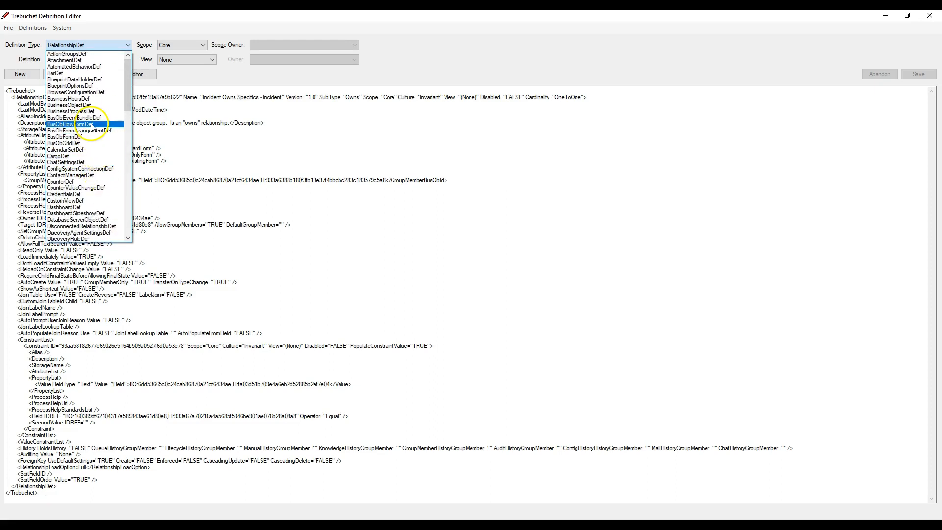
click(92, 136)
scroll(96, 211, down, 7)
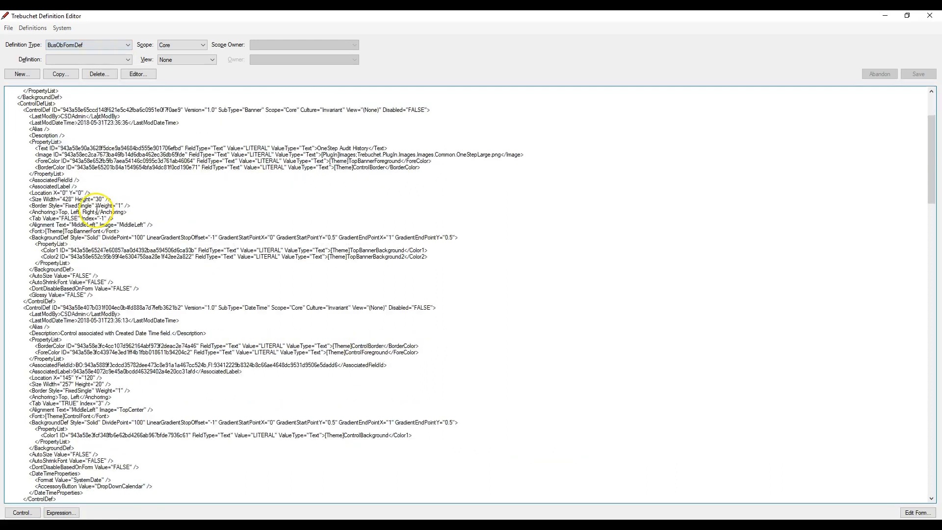
scroll(96, 211, down, 15)
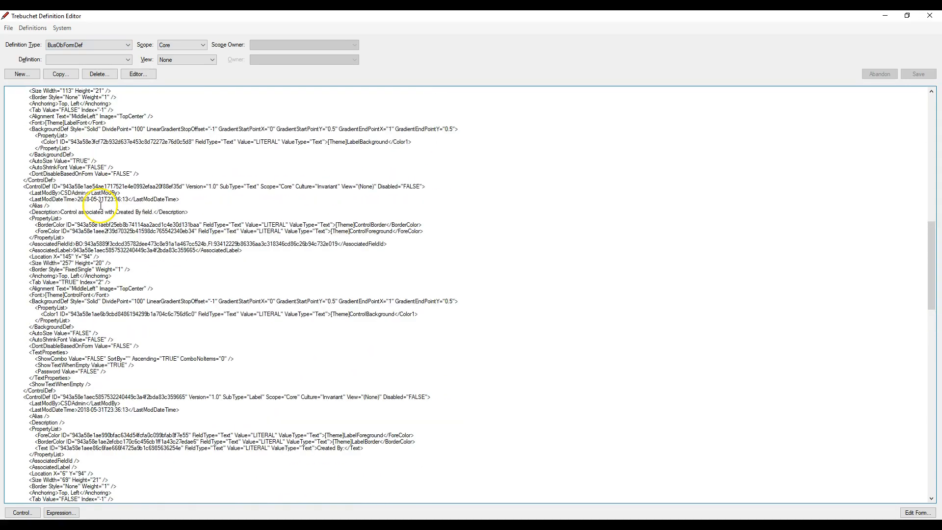
Switch to Notepad++ and delete the whole EmbeddedForm ControlDef block from the Incident form definition in new 9.
click(646, 525)
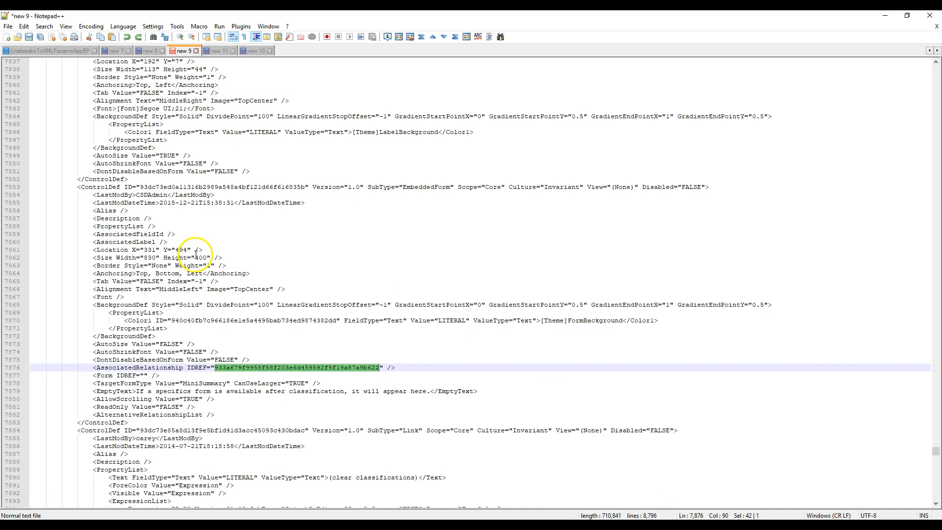
click(32, 186)
drag(43, 191, 276, 395)
scroll(197, 267, down, 1)
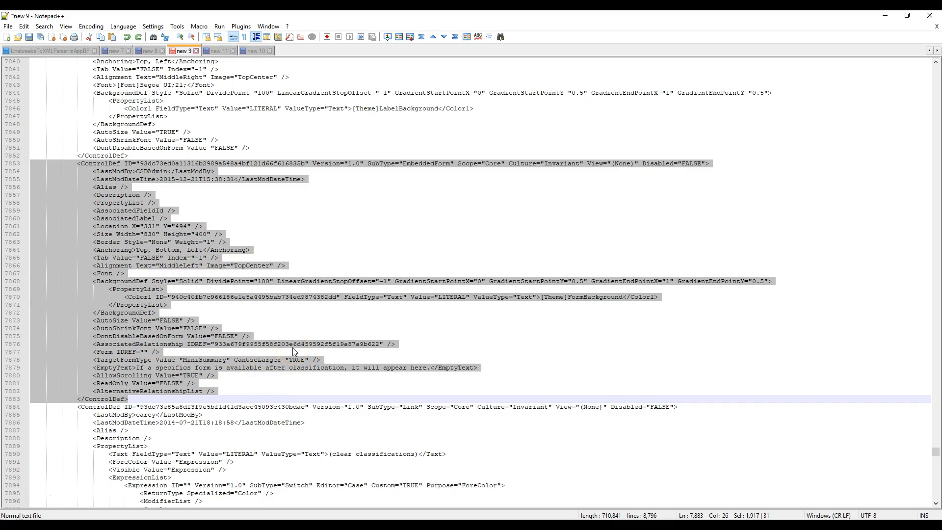
key(Delete)
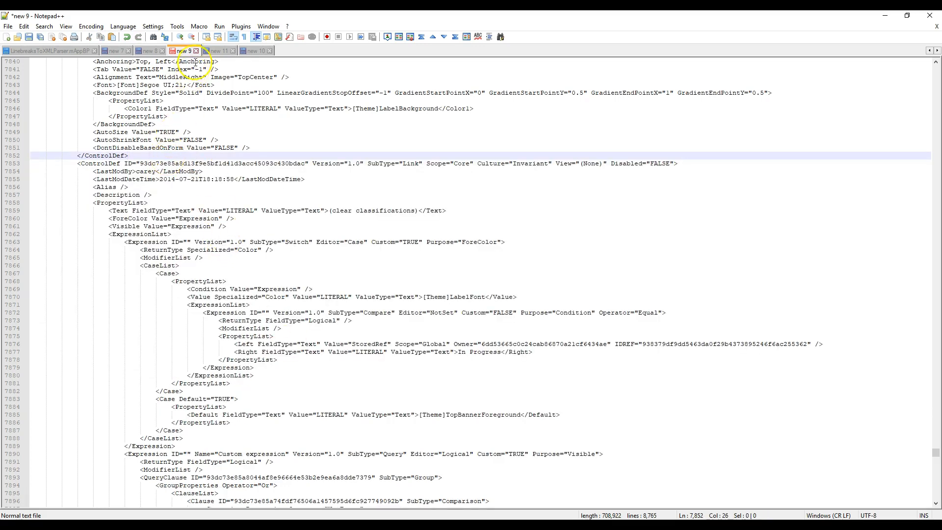
Try restoring the EmbeddedForm ControlDef in new 9 by pasting the backup copy from new 11, and undo the paste.
click(216, 50)
drag(236, 319, 4, 58)
key(ctrl+c)
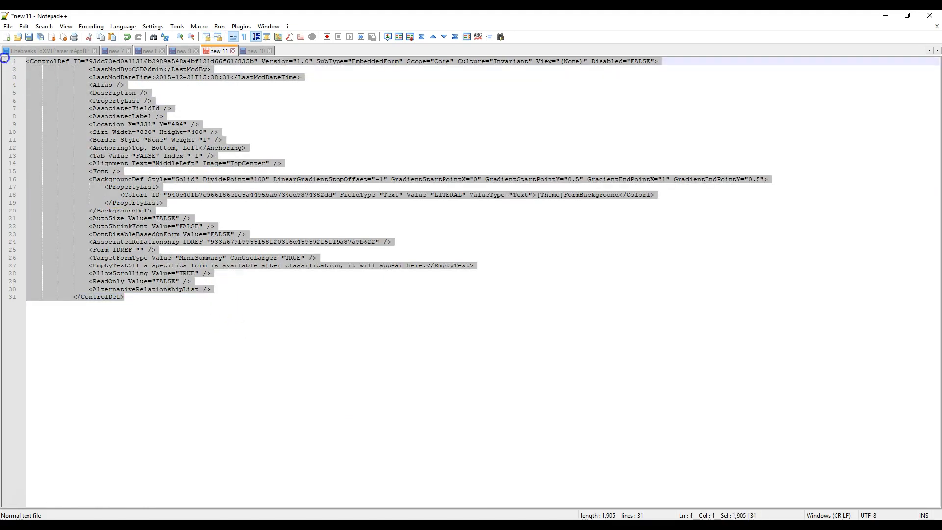
click(180, 51)
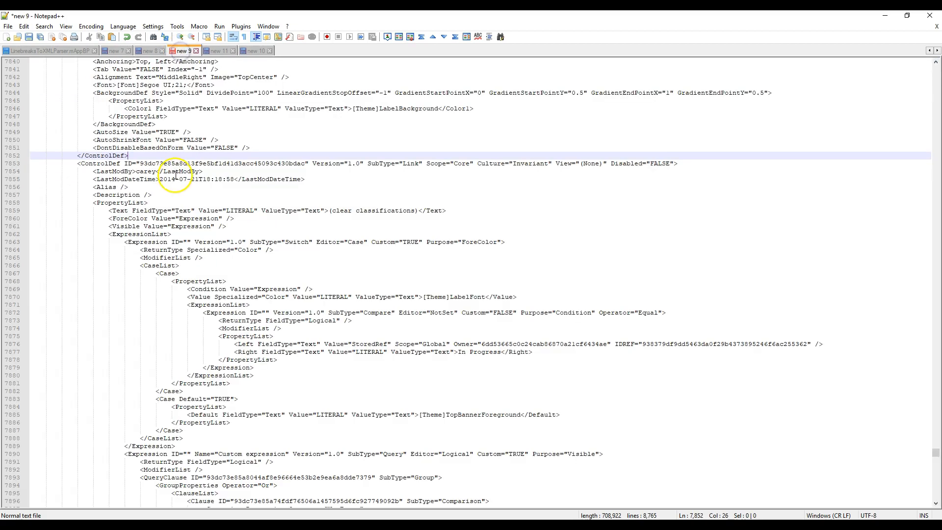
key(ctrl+v)
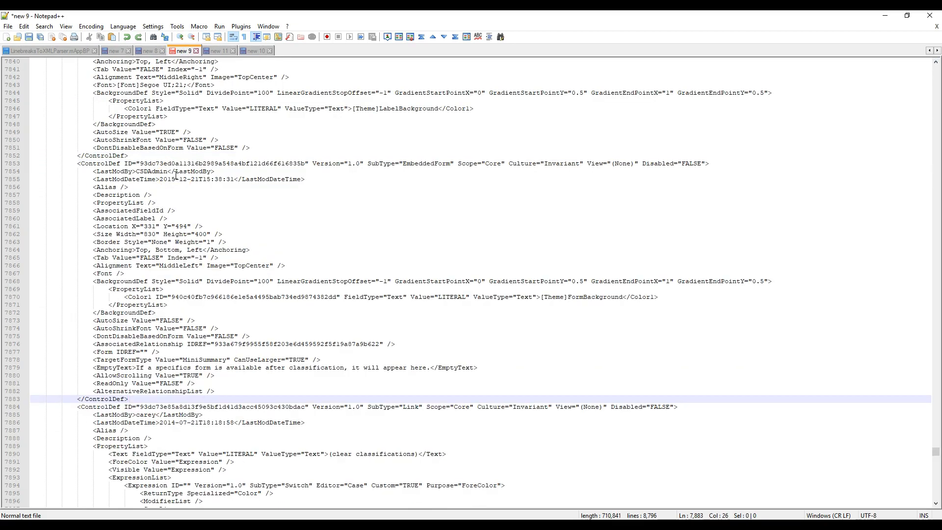
key(ctrl+z)
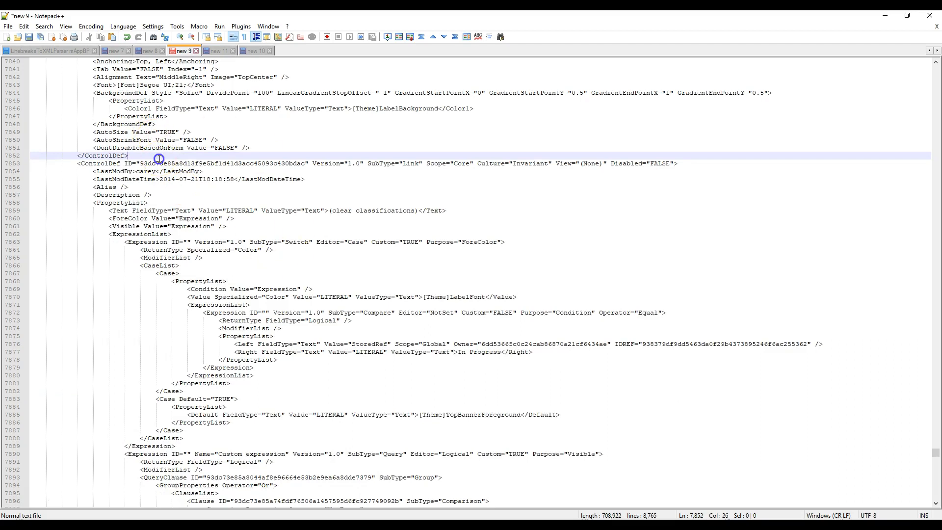
Switch to Trebuchet Definition Editor, replace the whole BusObFormDef definition text with the edited Incident XML from new 9, and save it.
key(ctrl+a)
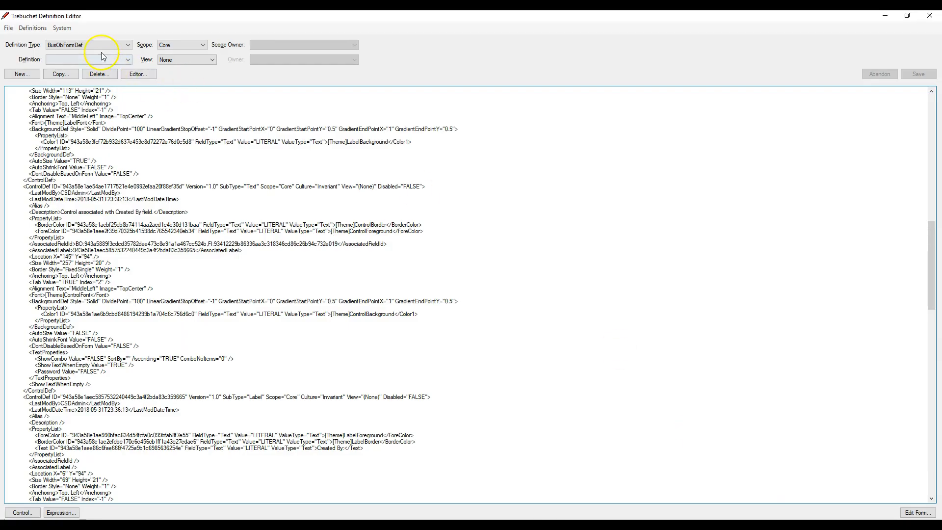
click(102, 59)
click(216, 126)
key(ctrl+a)
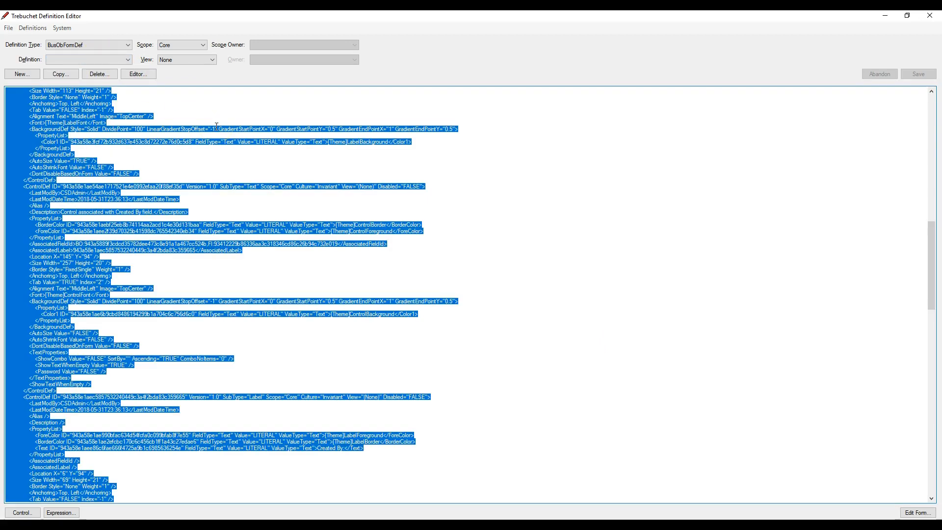
key(ctrl+v)
scroll(255, 133, up, 5)
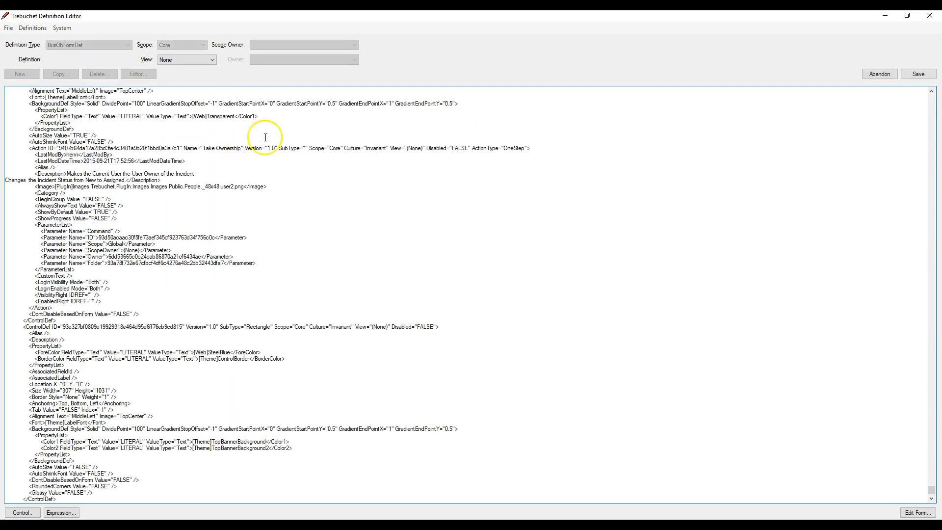
scroll(265, 138, up, 20)
click(911, 79)
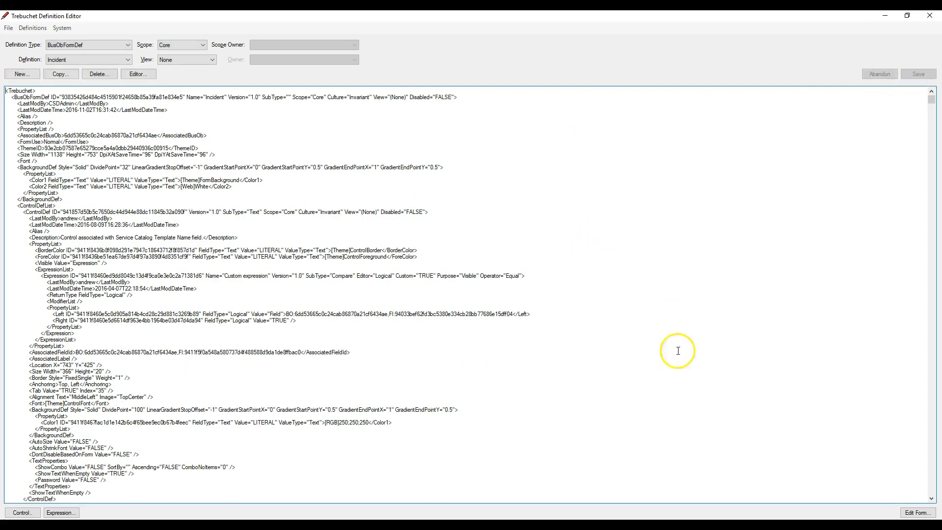
Invalidate the catalogs for all users.
click(33, 28)
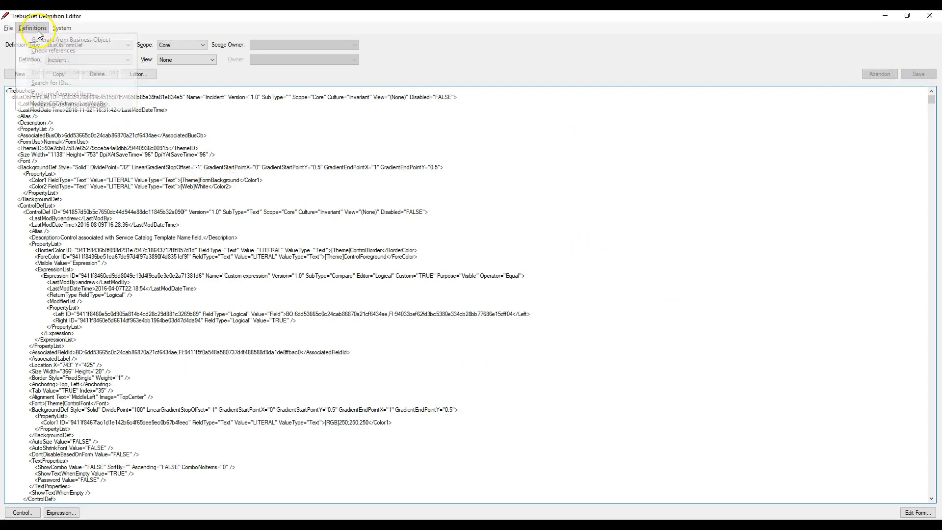
click(39, 105)
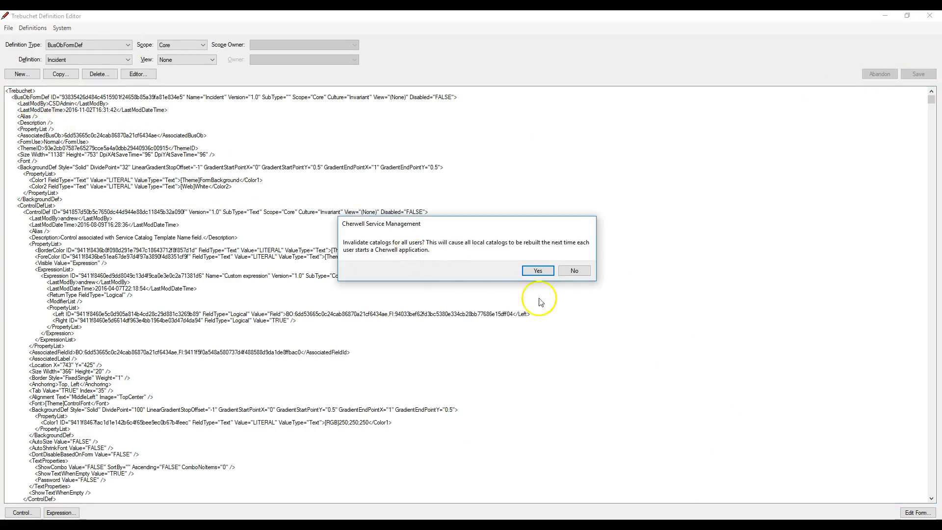
click(539, 269)
Switch to Cherwell Service Management Administrator and close it, discarding the changes to the new Blueprint.
key(alt+Tab)
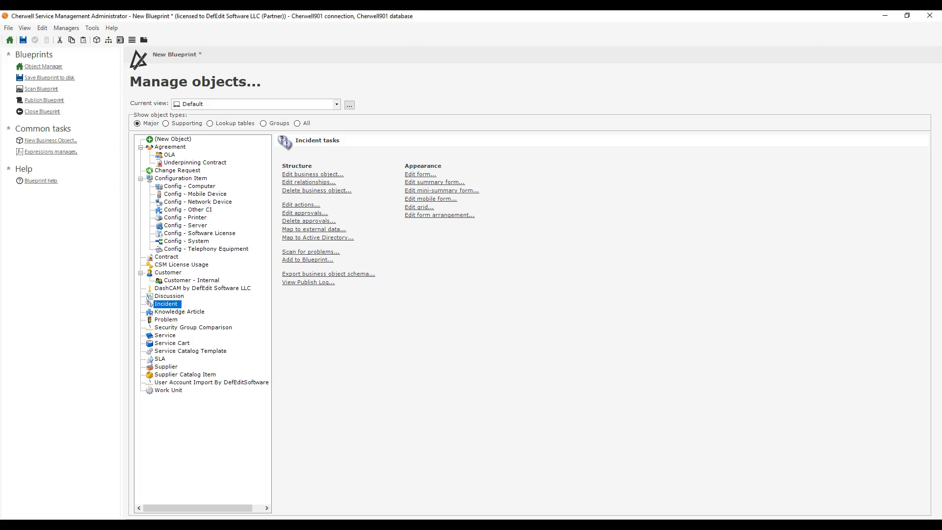
click(931, 16)
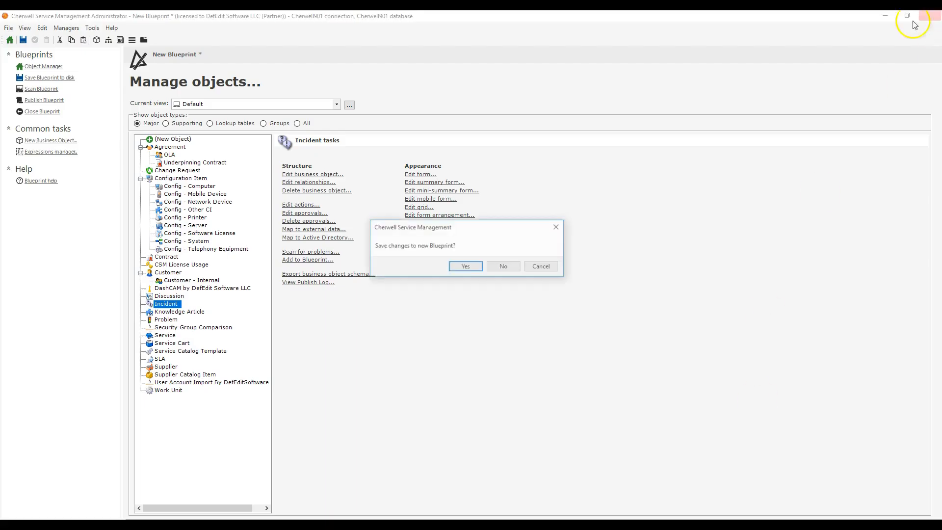
click(511, 269)
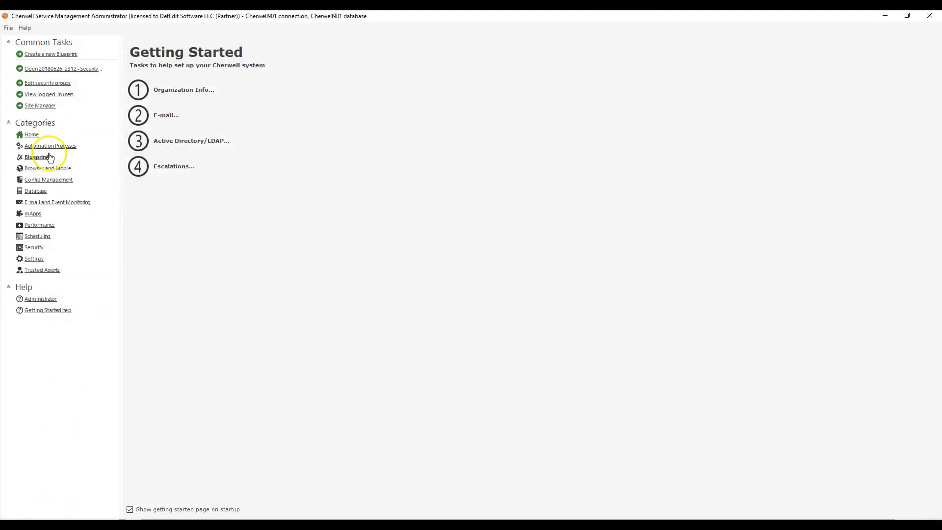
Create a new Blueprint in Cherwell Service Management Administrator and open the form named Incident of the Incident object for editing.
click(37, 157)
click(178, 88)
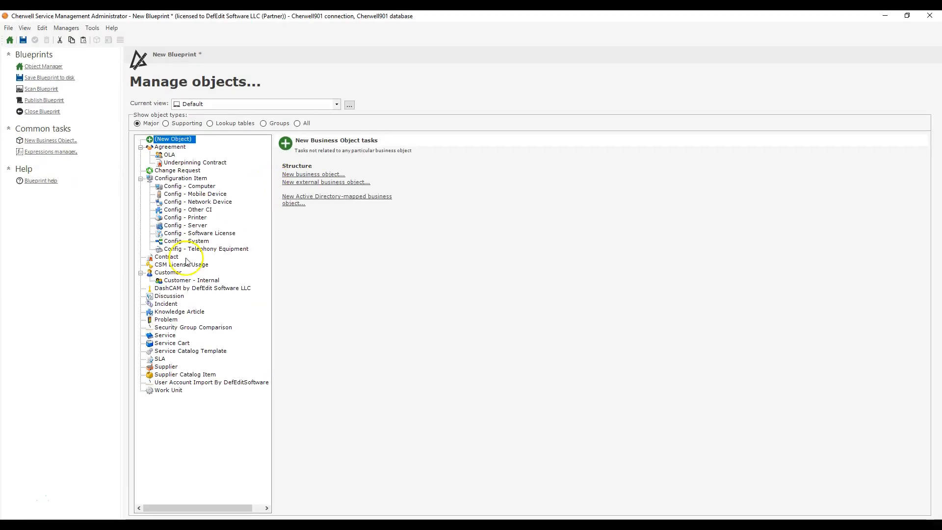
click(167, 303)
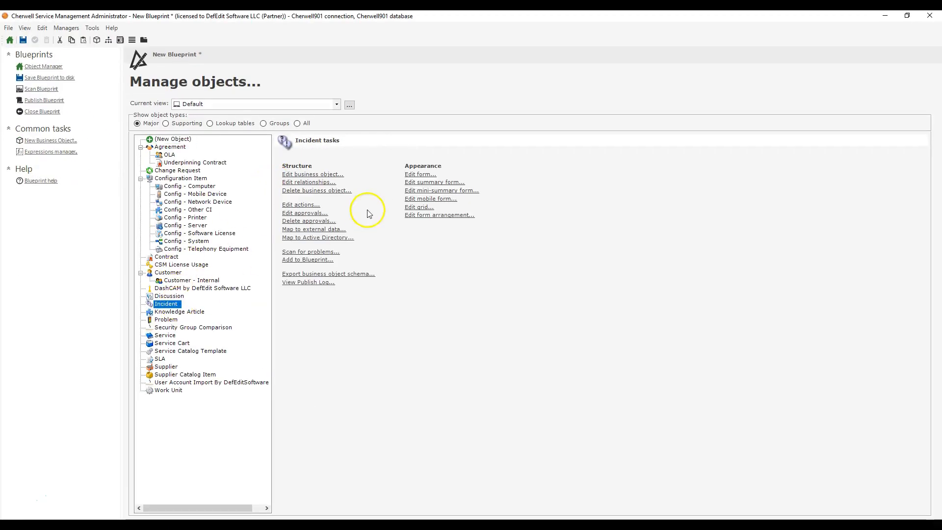
click(411, 176)
click(44, 80)
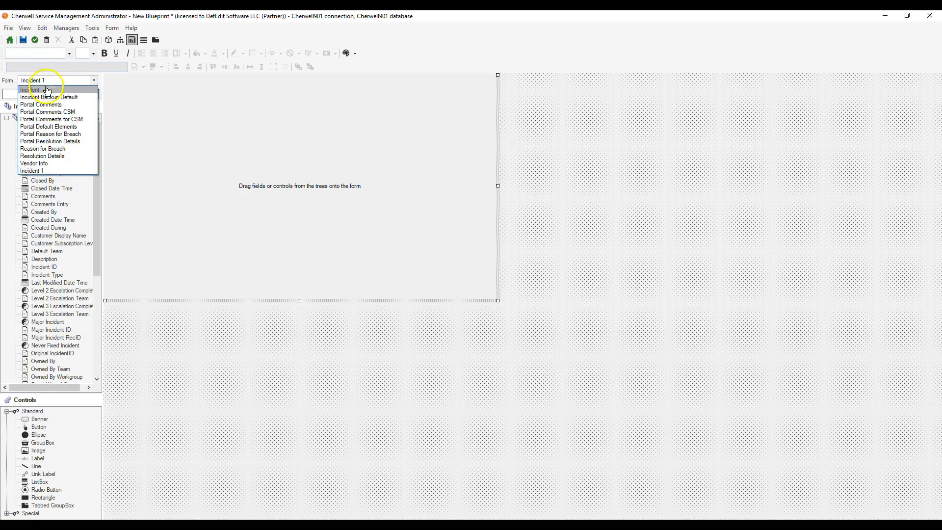
click(47, 90)
click(505, 266)
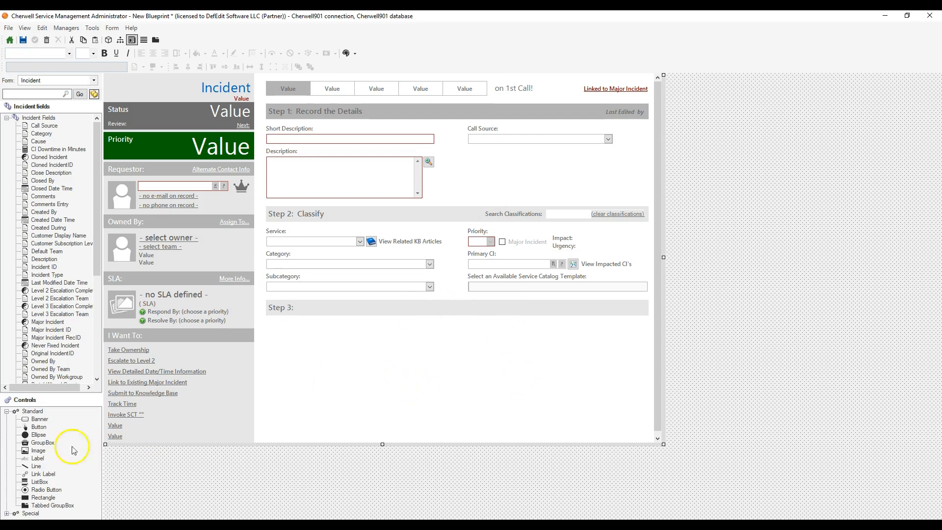
Place an Embedded Form control from the Special controls on the Incident form, directly below the Step 3 heading.
click(6, 412)
double_click(30, 419)
drag(38, 428, 267, 321)
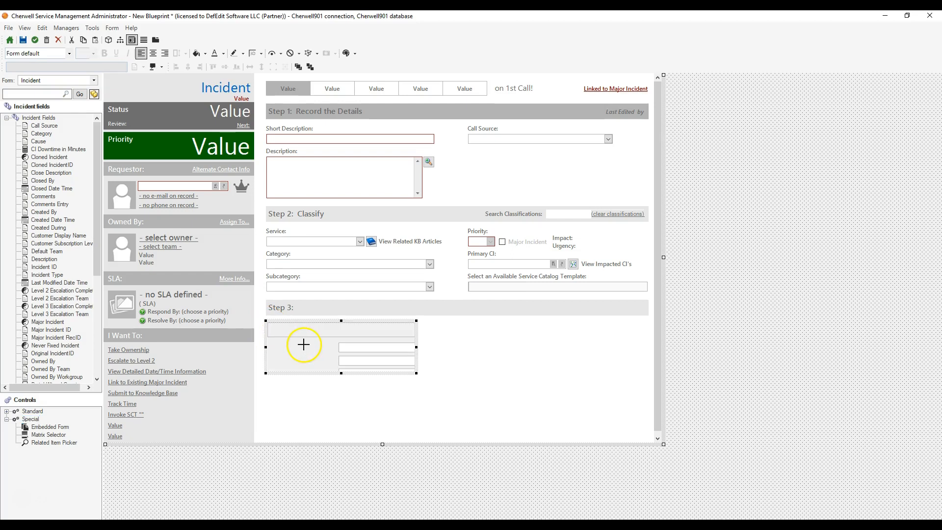
Set the embedded form's relationship to Incident Owns Specifics and its no-form text to "No Specific Found for this classification", make it editable and allow scroll bars.
right_click(303, 344)
click(338, 432)
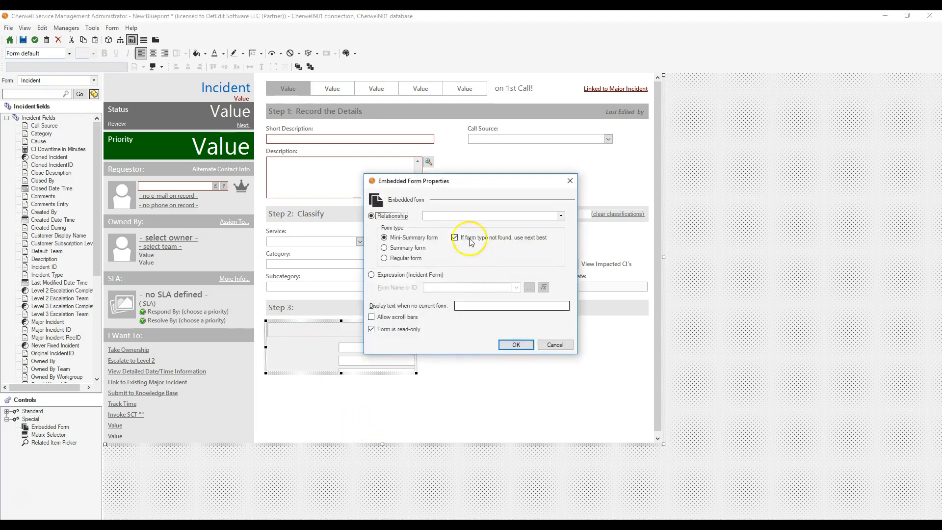
click(470, 216)
scroll(469, 294, down, 5)
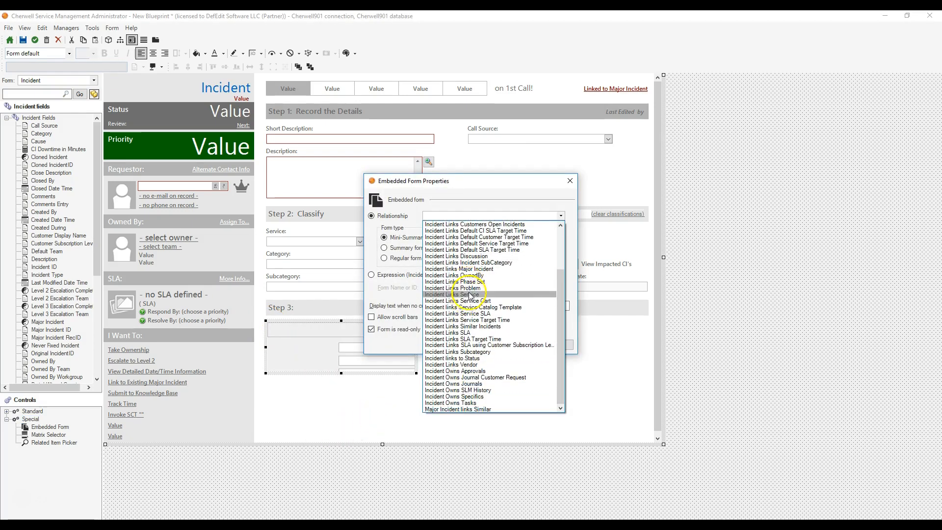
click(480, 398)
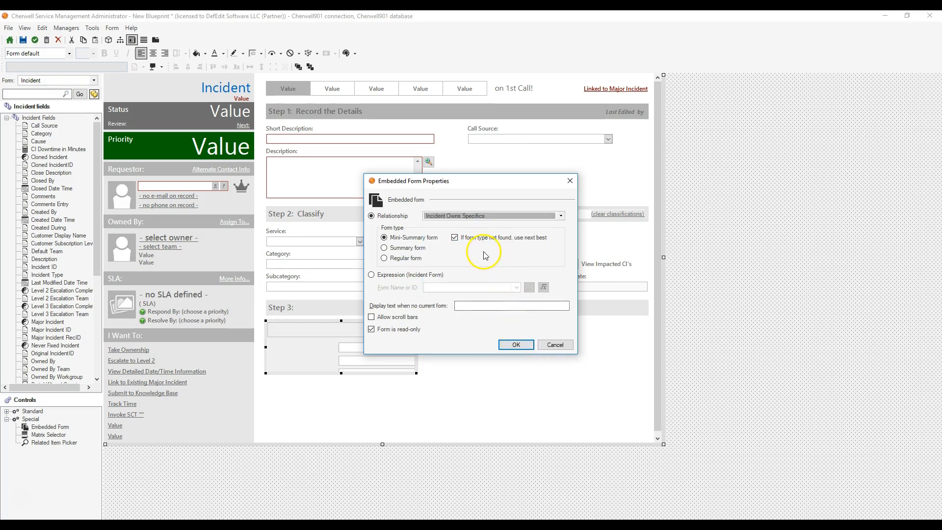
click(492, 307)
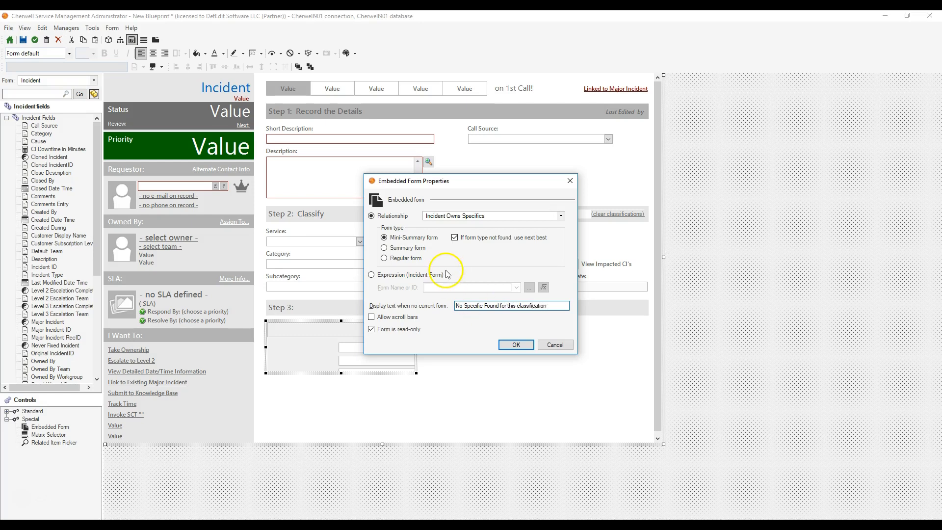
click(386, 329)
click(386, 317)
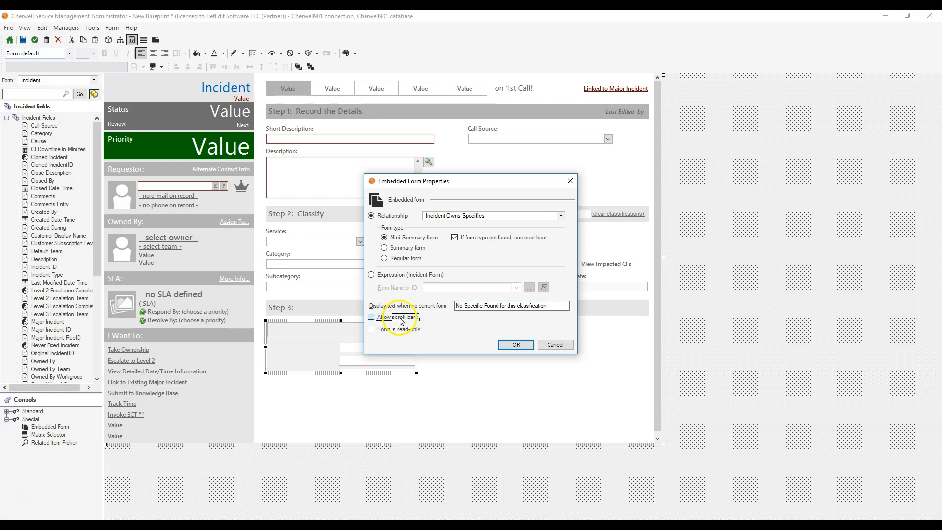
click(517, 345)
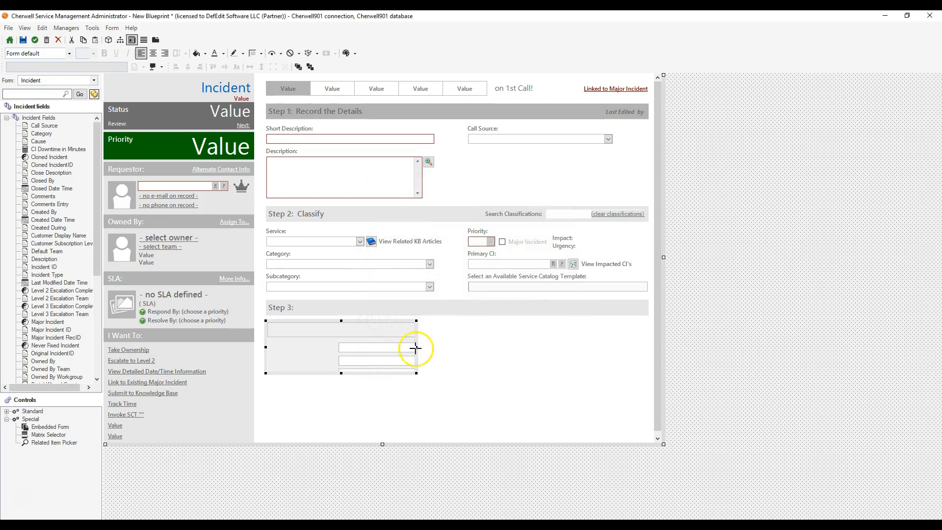
Stretch the embedded form to the full width of the Step 3 heading and down near the form's lower edge, and save the form to the Blueprint.
drag(417, 347, 648, 337)
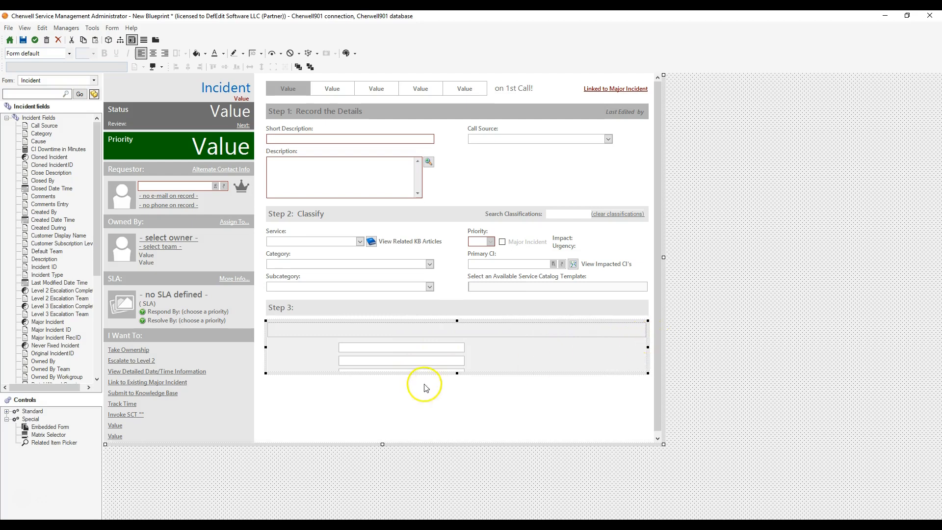
drag(456, 373, 463, 433)
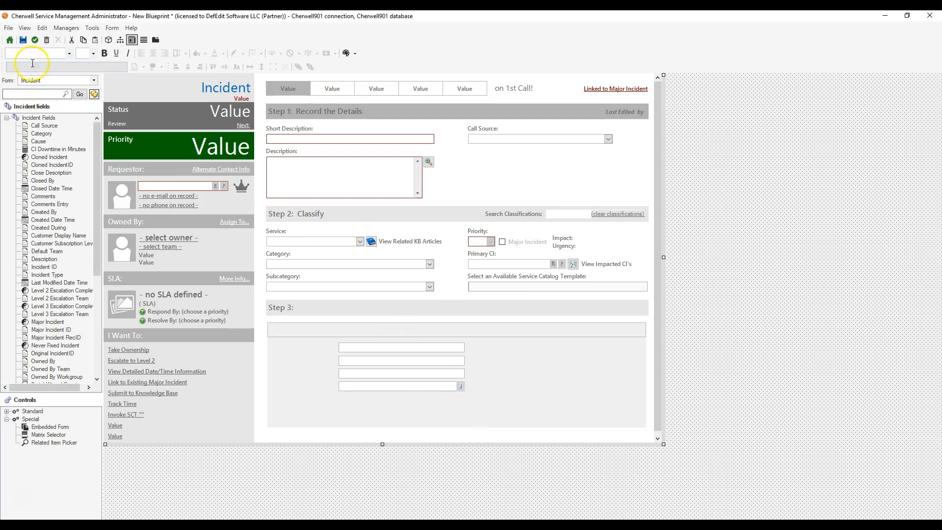
click(35, 42)
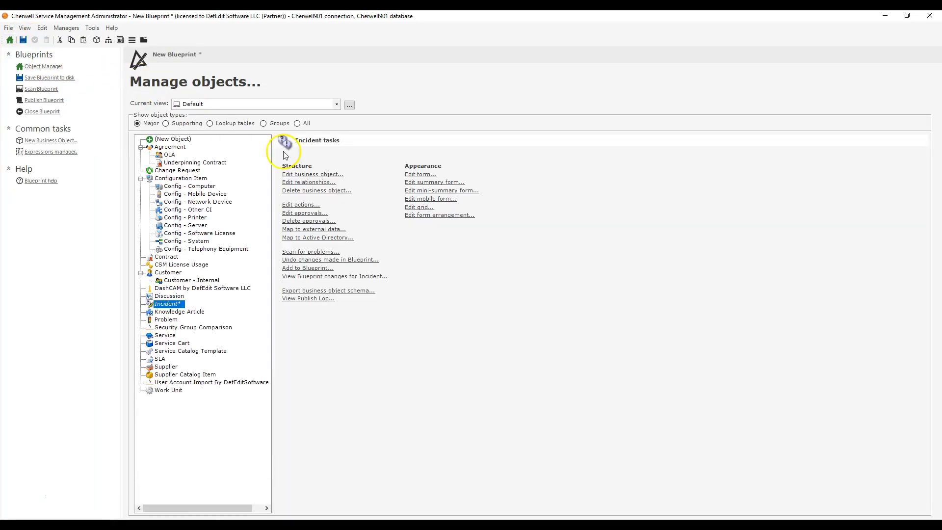
Try opening the Incident summary form, examine the exception details of the error, and return to the object manager.
click(432, 182)
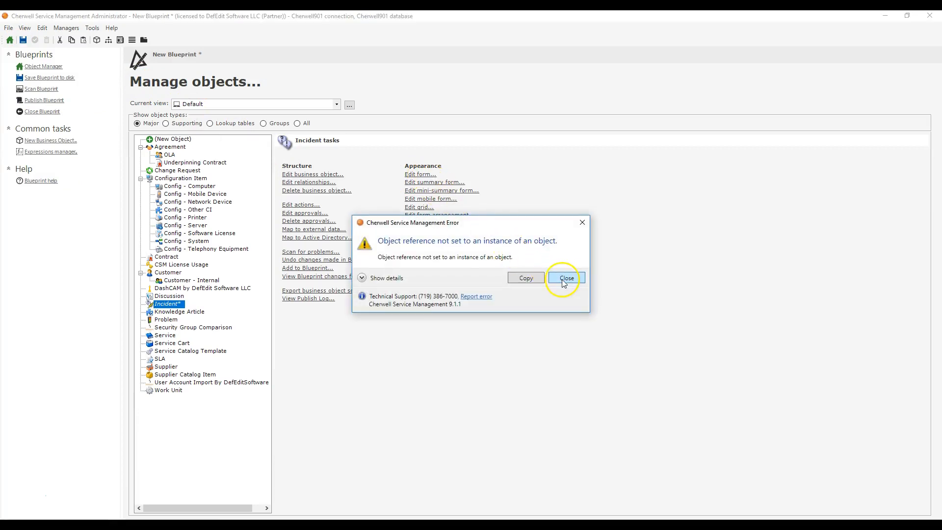
click(361, 278)
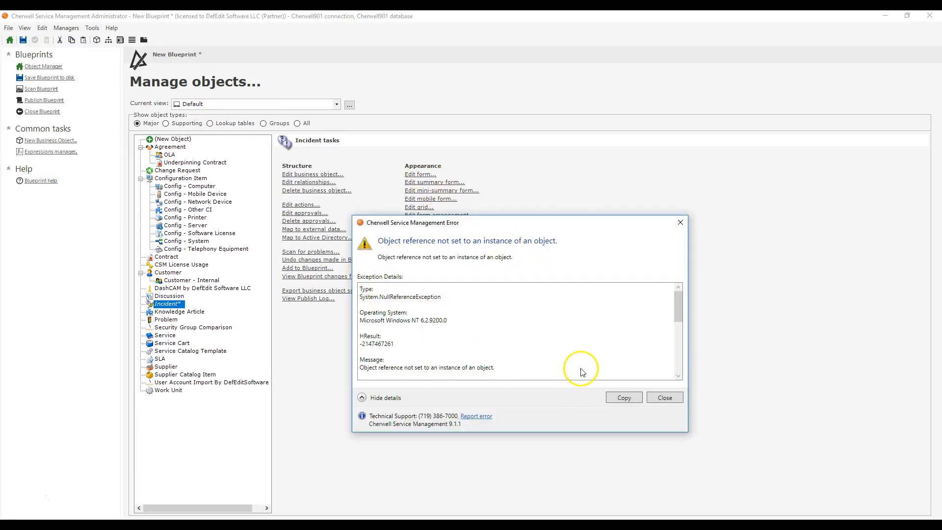
scroll(582, 371, down, 4)
scroll(583, 371, down, 3)
scroll(584, 372, up, 8)
click(663, 396)
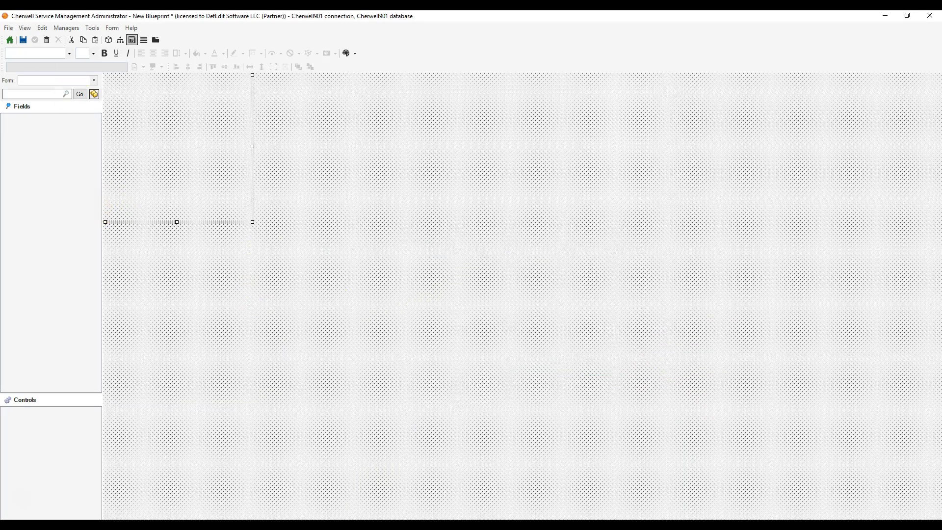
click(8, 42)
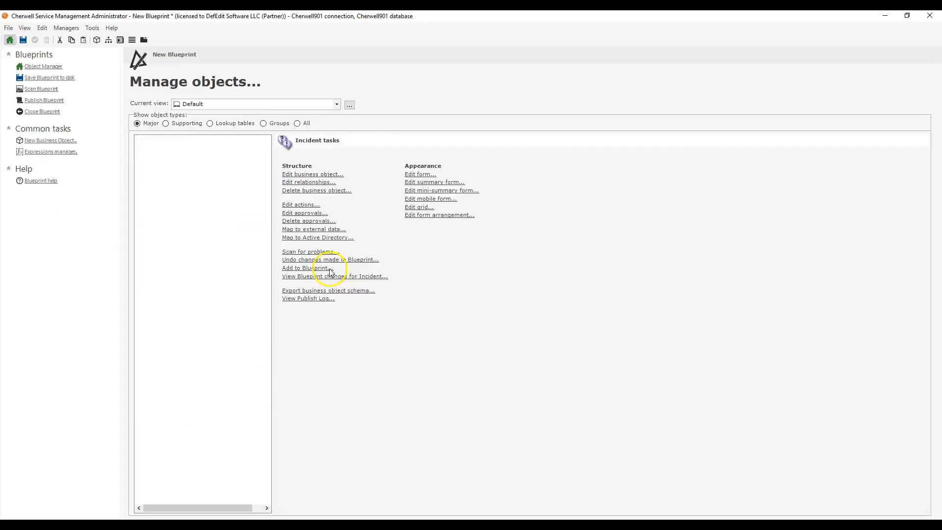
List the supporting objects and open the form of Journal - OneStep History for editing.
click(186, 128)
scroll(246, 316, down, 1)
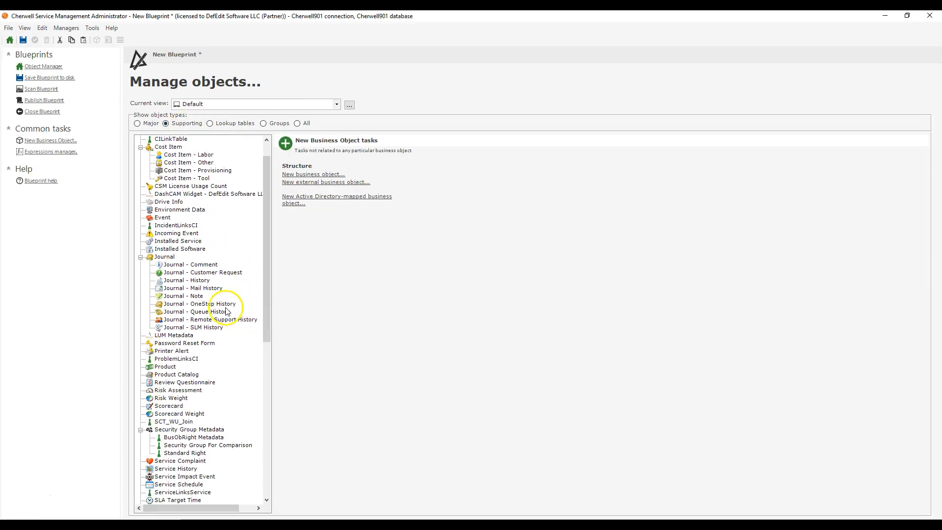
click(223, 304)
click(414, 177)
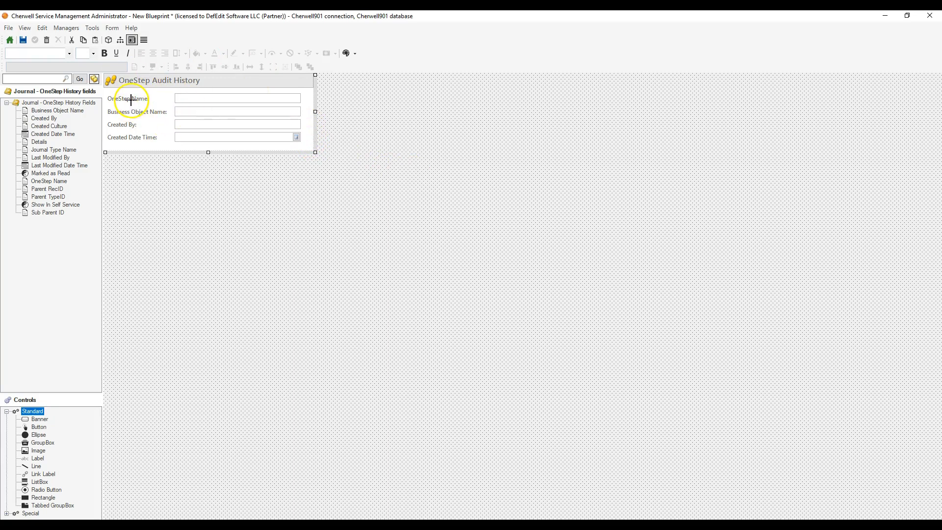
Examine the name and size in the OneStep History form's properties and close them without changes.
click(112, 28)
click(124, 73)
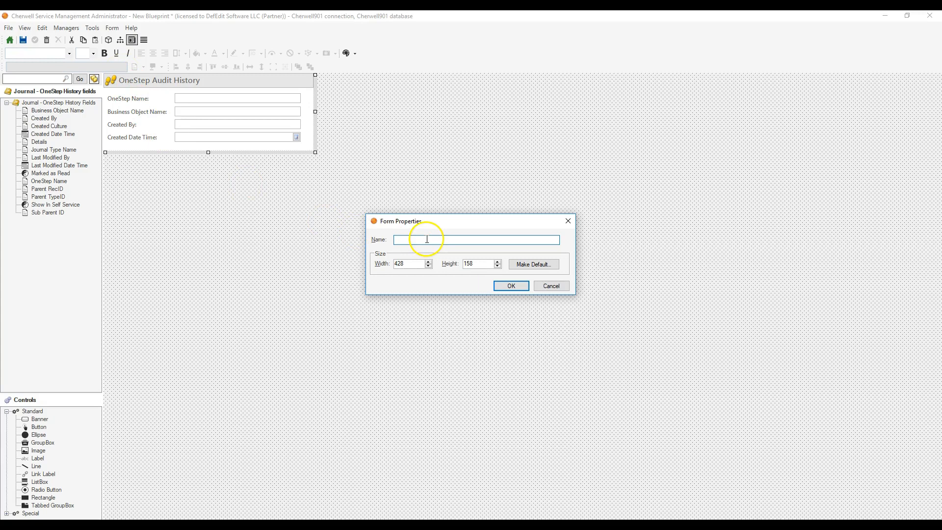
drag(447, 229, 230, 191)
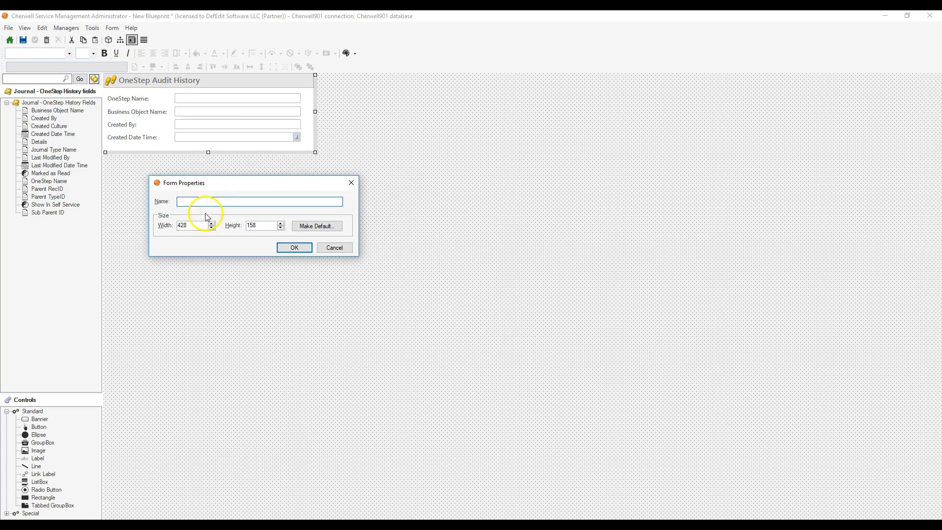
click(333, 247)
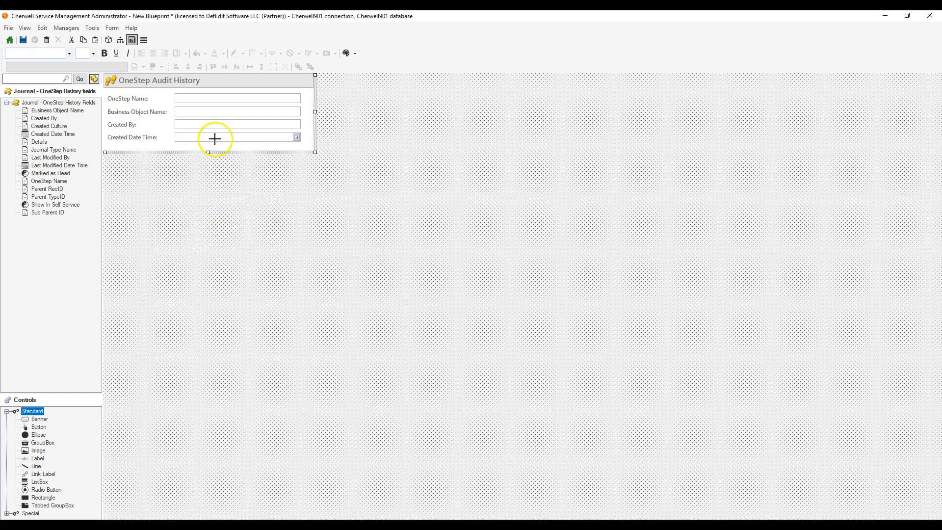
Name the form "Journal - OneStep History" in its form properties and return to the object manager.
click(112, 28)
click(138, 72)
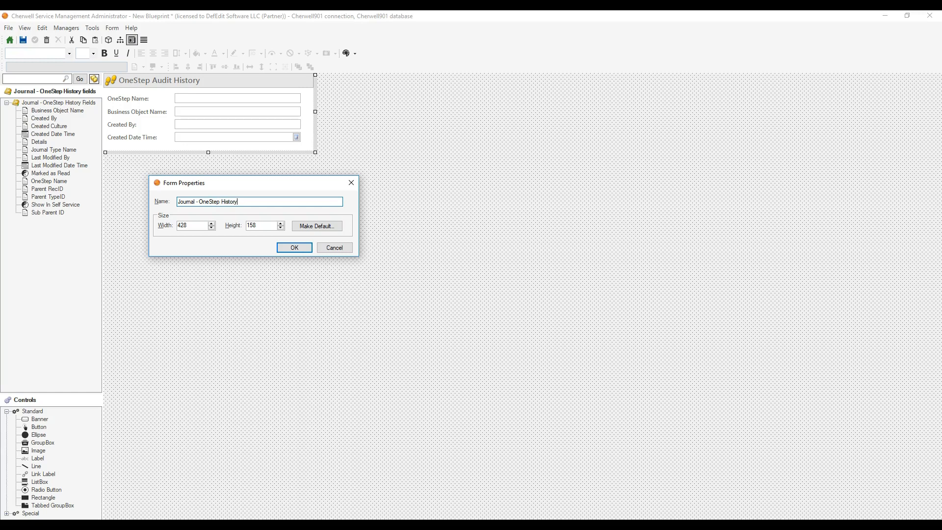
click(295, 247)
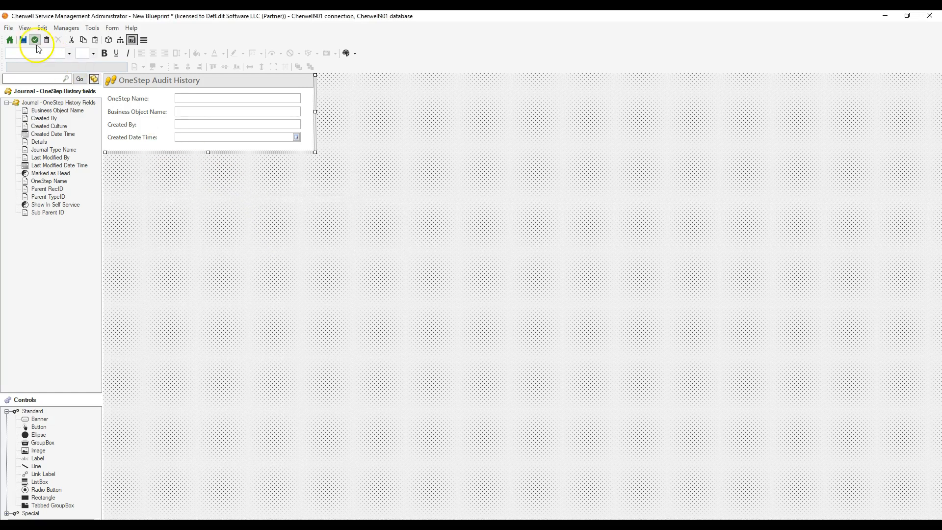
click(10, 40)
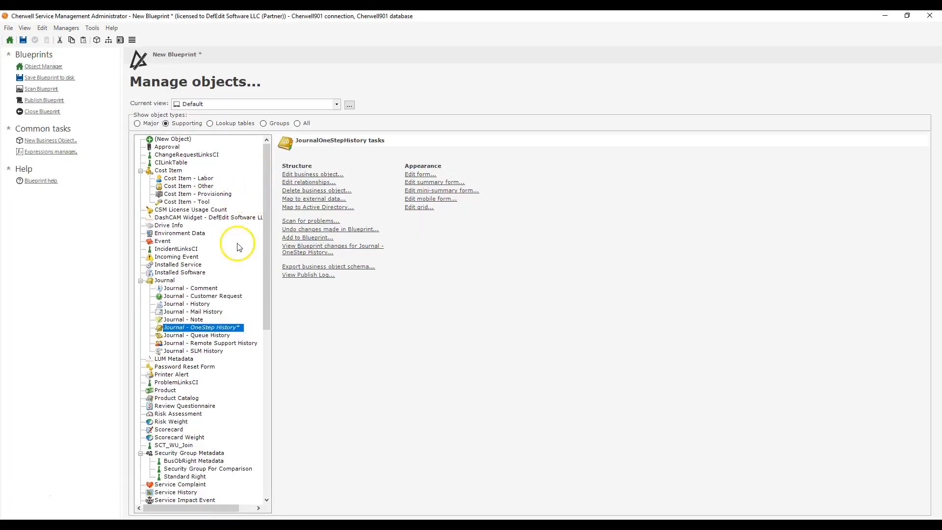
Open the Journal - OneStep History business object, examine its general properties, and close them without changes.
double_click(202, 328)
click(10, 39)
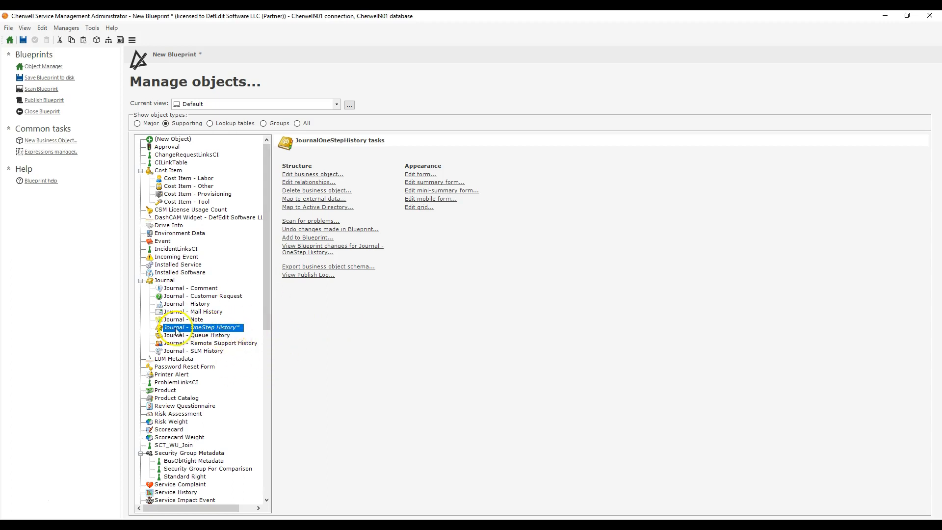
double_click(225, 327)
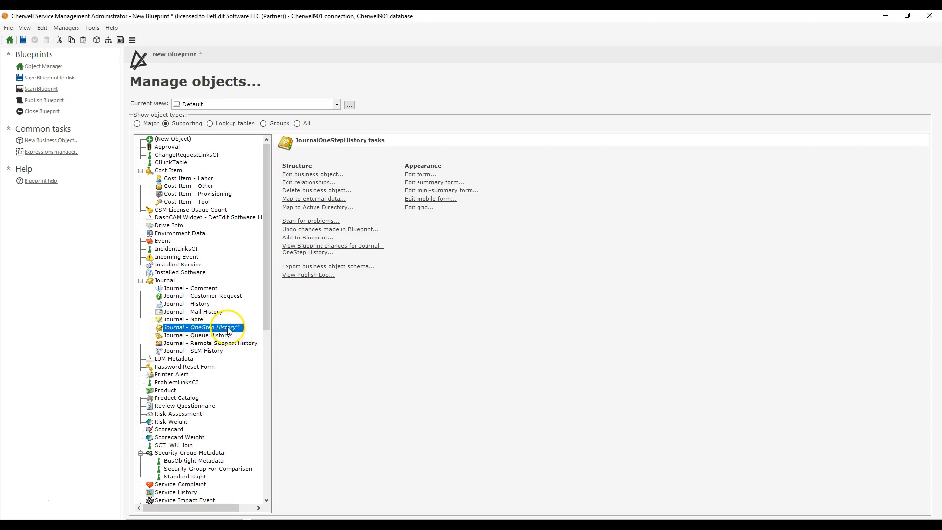
click(325, 71)
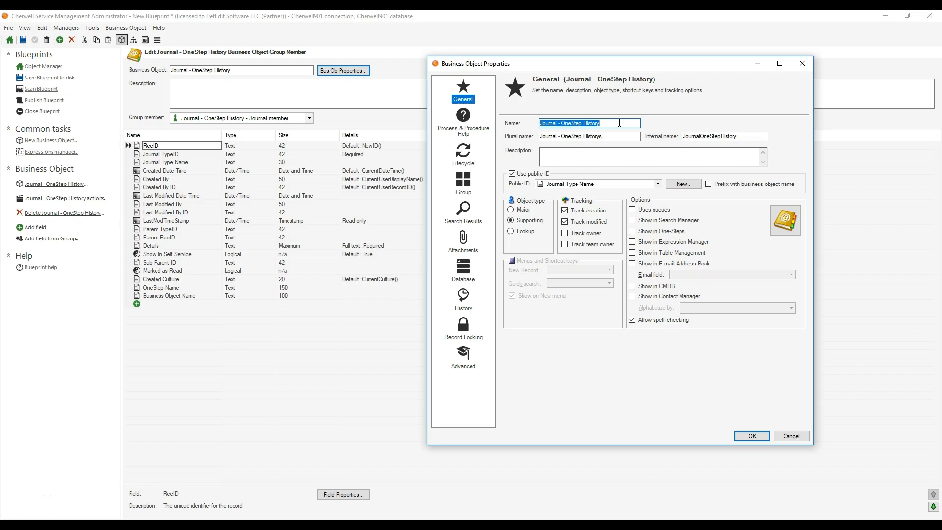
click(802, 63)
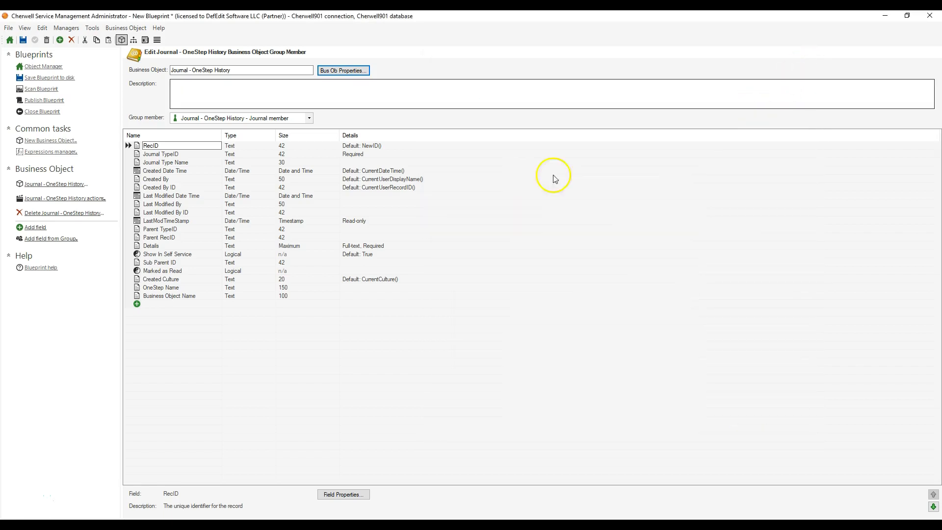
Examine the OneStep History form and the name in its grid properties, closing the properties unchanged.
click(145, 39)
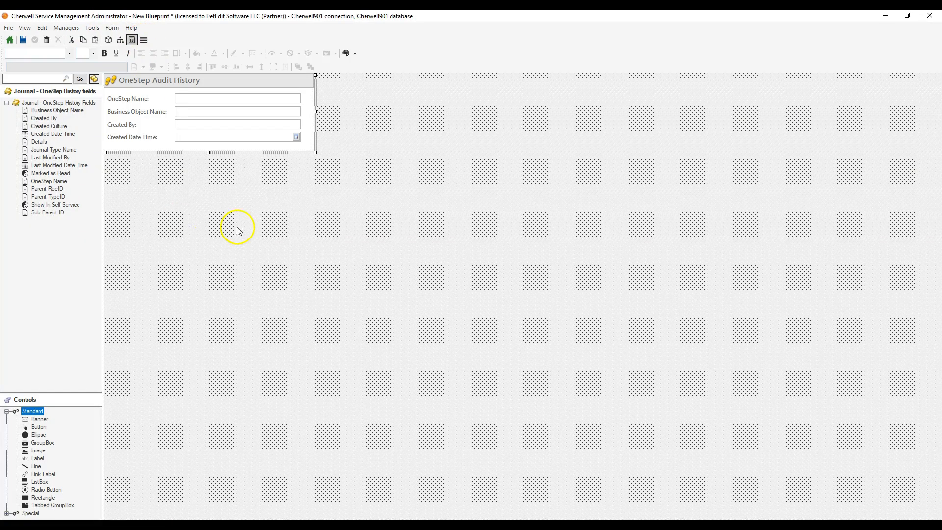
click(184, 112)
click(183, 99)
click(184, 112)
click(162, 103)
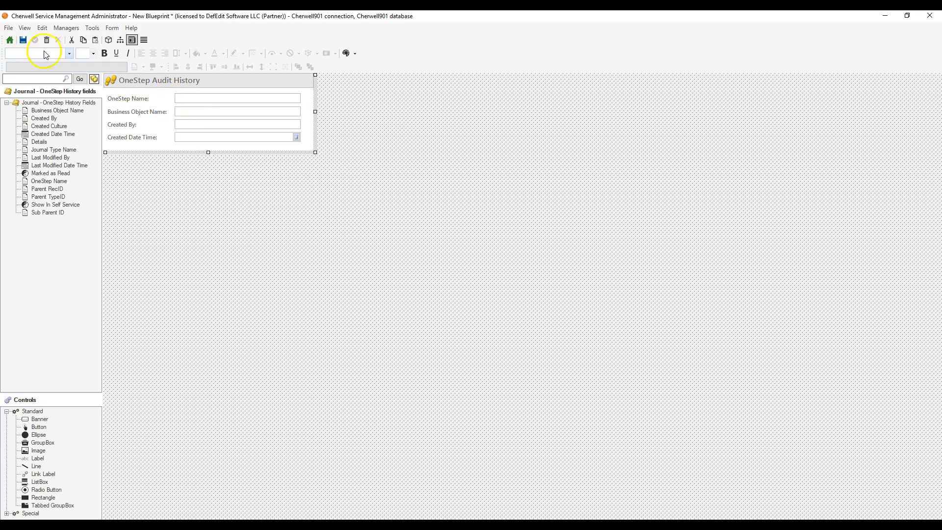
click(144, 40)
click(113, 29)
click(131, 83)
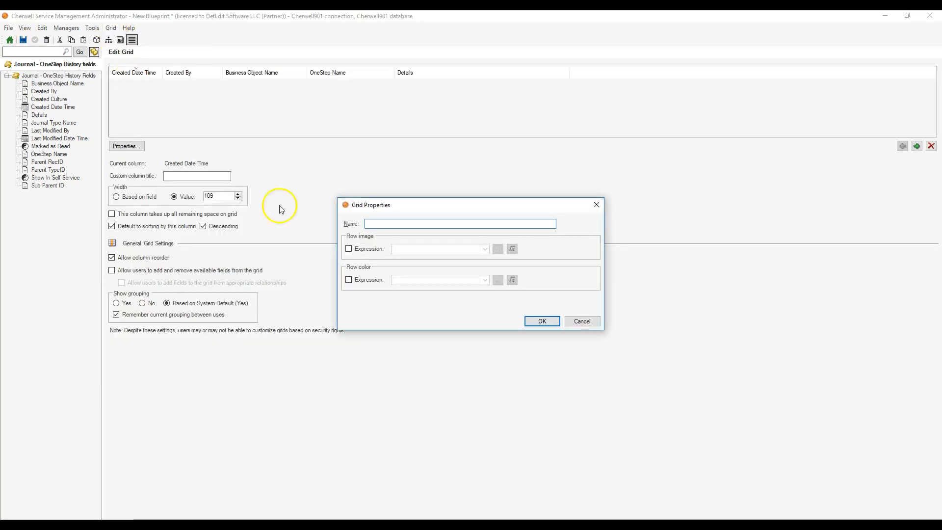
click(596, 204)
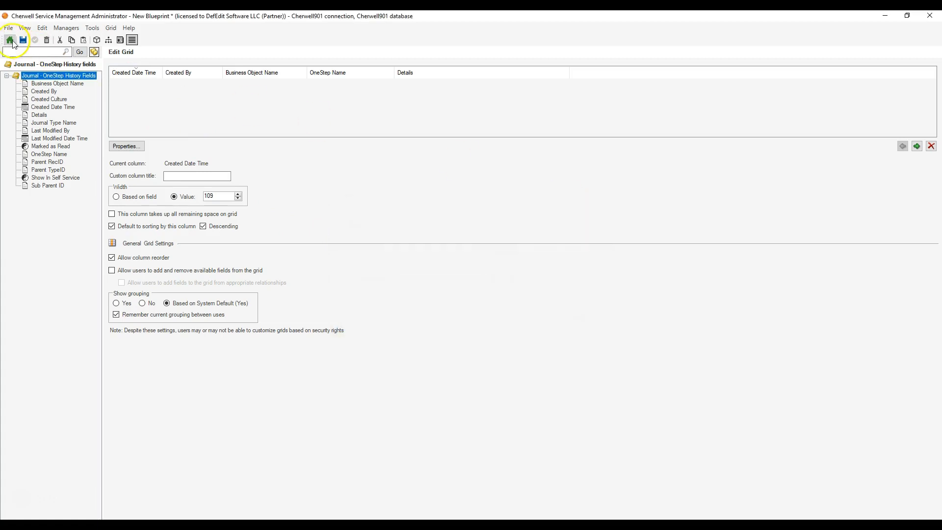
Create a new member of the Journal group with its name left blank and apply it to the blueprint.
click(163, 280)
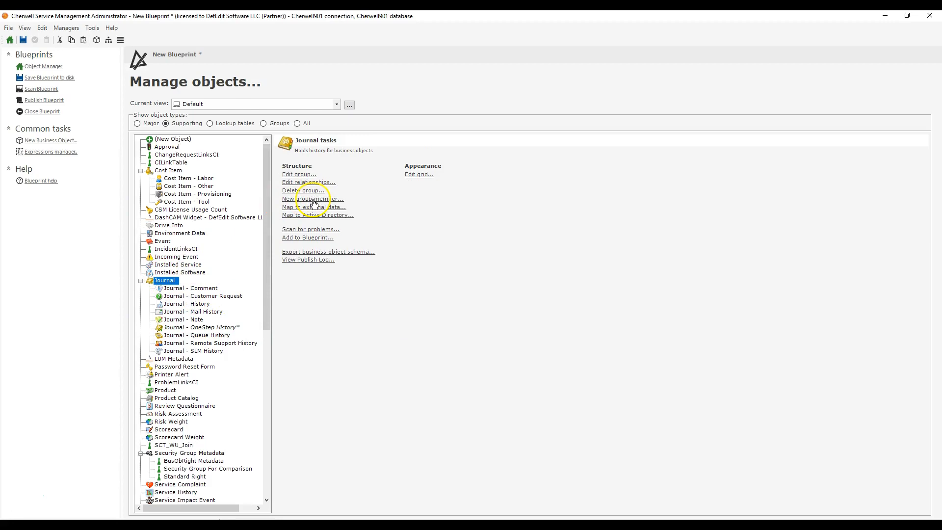
click(314, 200)
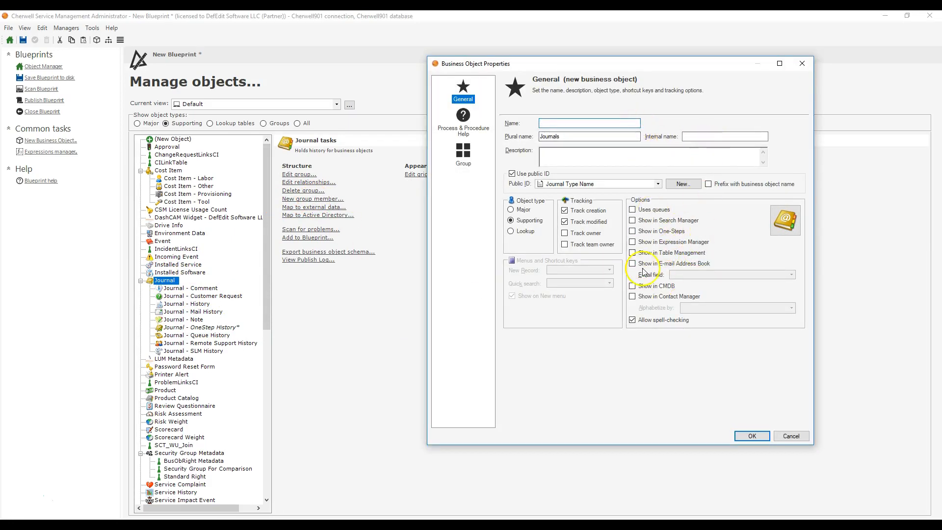
click(752, 435)
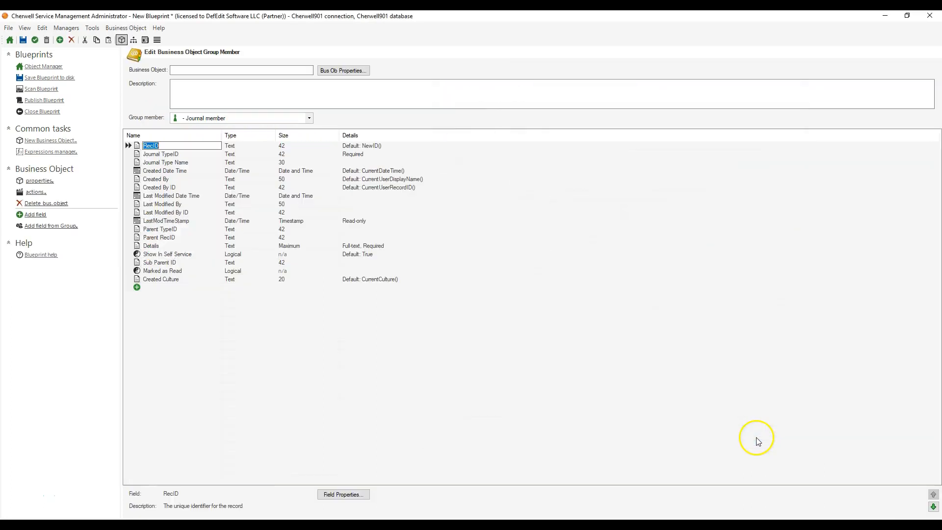
click(181, 68)
click(35, 40)
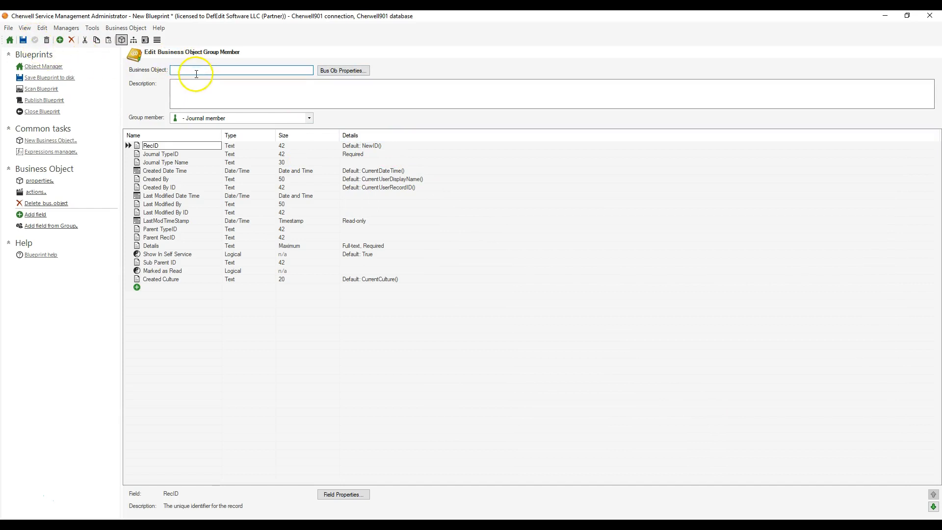
Place the Show In Self Service and Journal Type Name fields on the unnamed member's form and check its form properties.
click(145, 39)
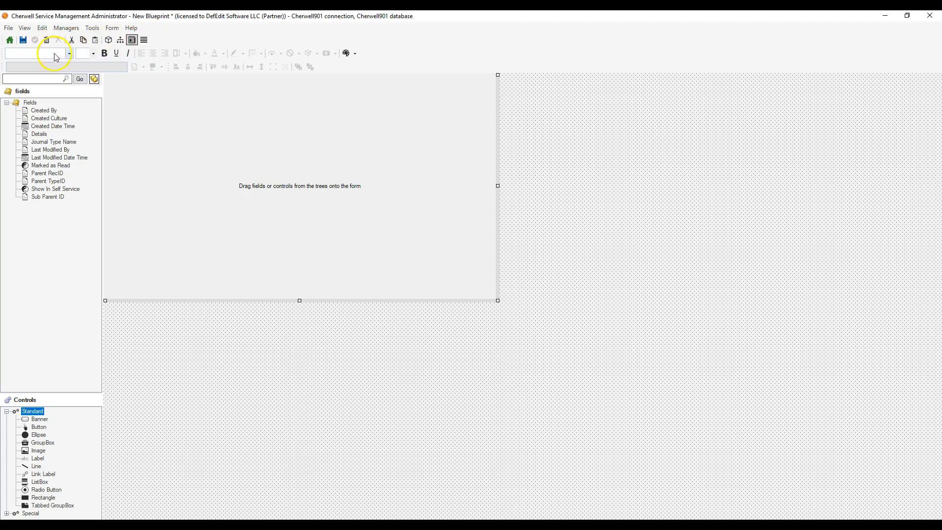
click(53, 189)
drag(53, 190, 162, 105)
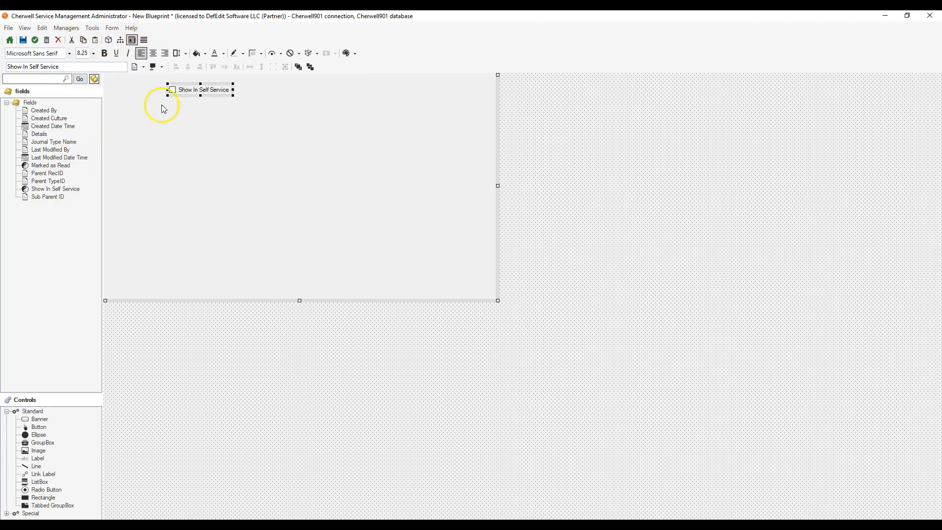
double_click(76, 143)
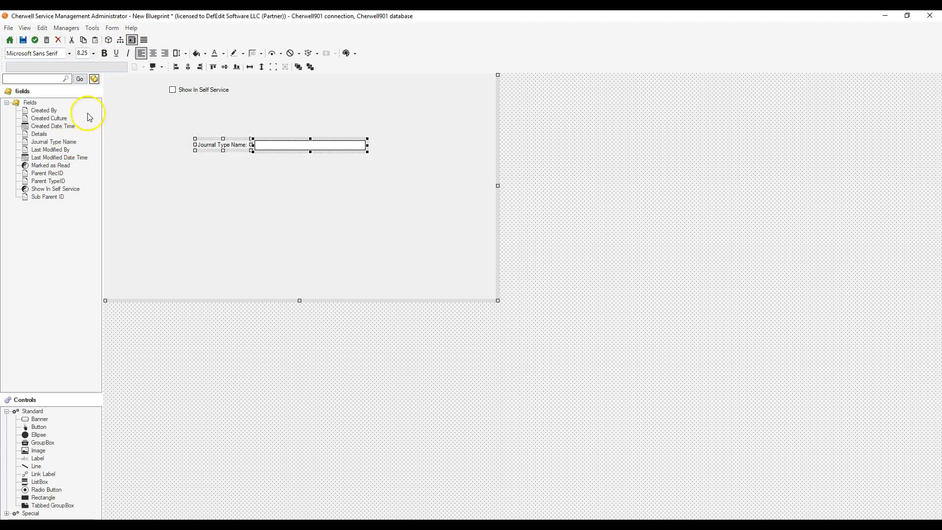
click(117, 28)
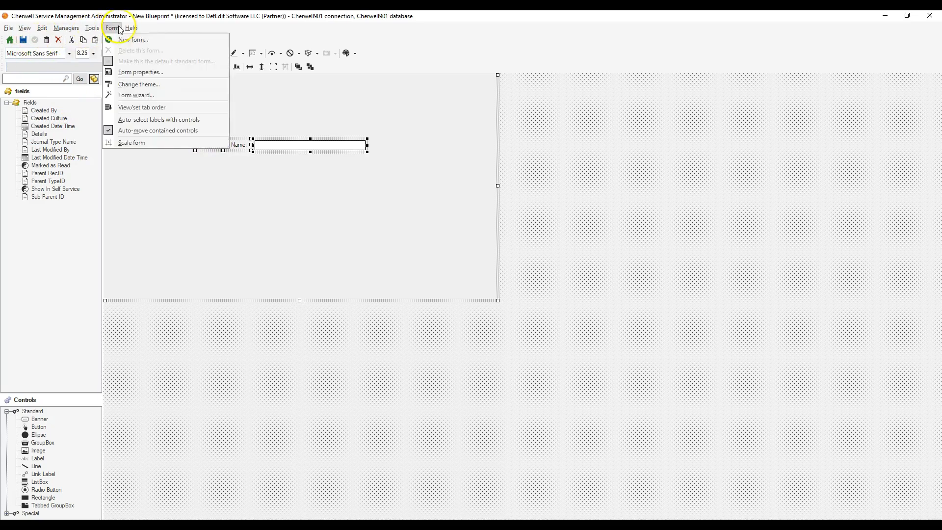
click(133, 72)
click(337, 248)
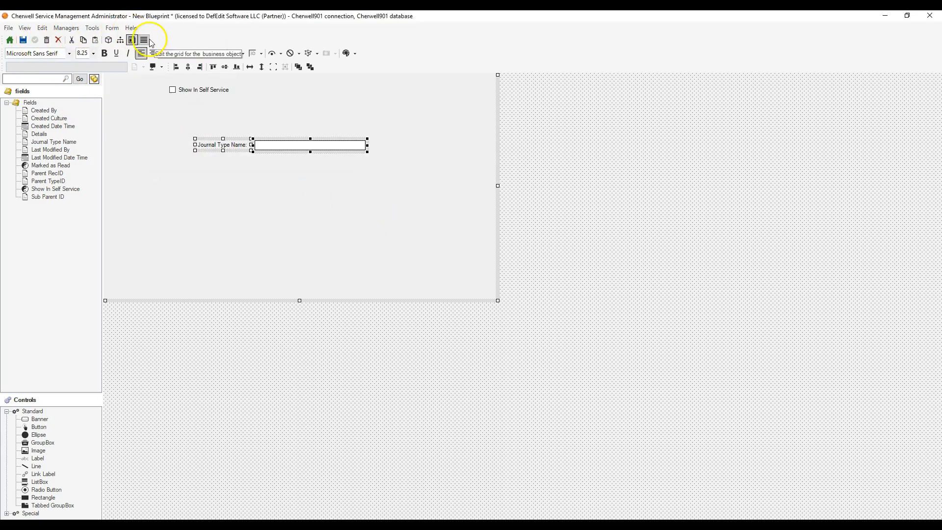
Try adding Details and Created By as columns in the unnamed member's grid.
click(144, 39)
click(111, 28)
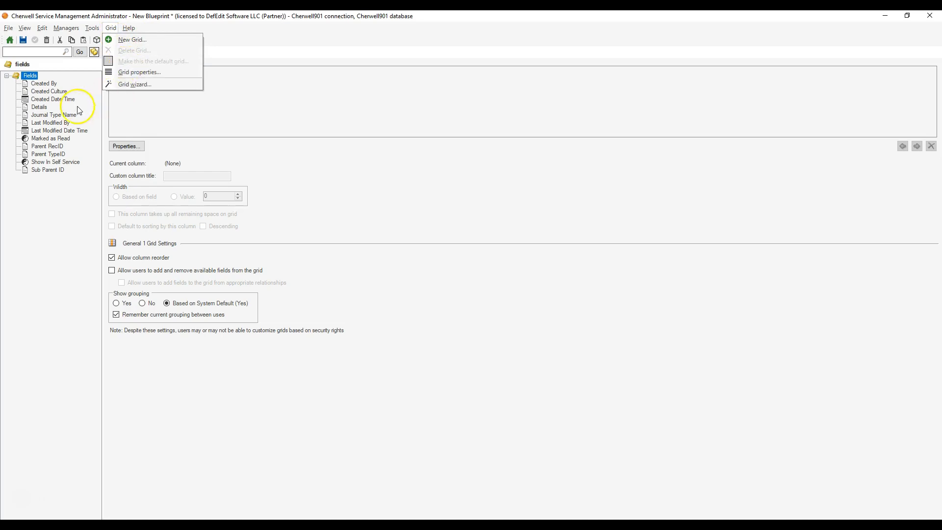
click(45, 116)
drag(44, 108, 159, 83)
drag(43, 84, 312, 89)
Check the name in the grid properties and return to the object manager without applying the grid changes.
click(110, 28)
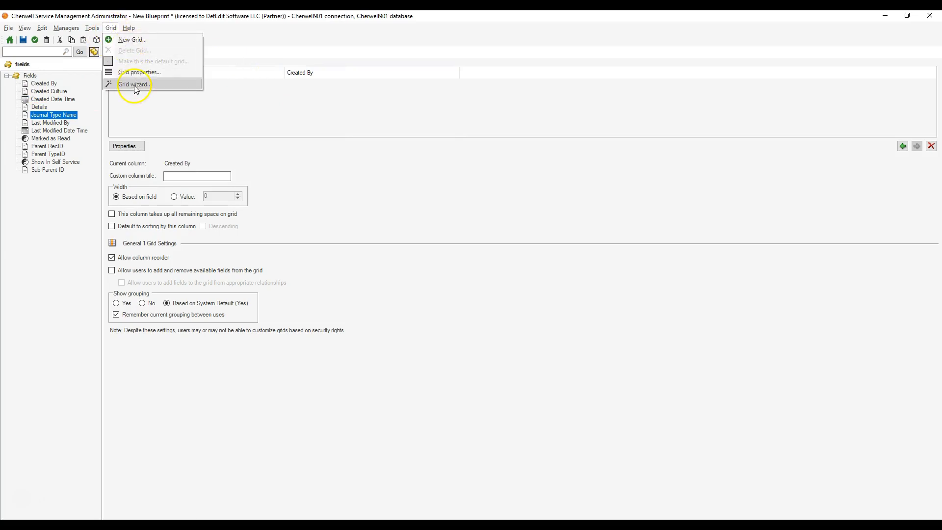
click(131, 72)
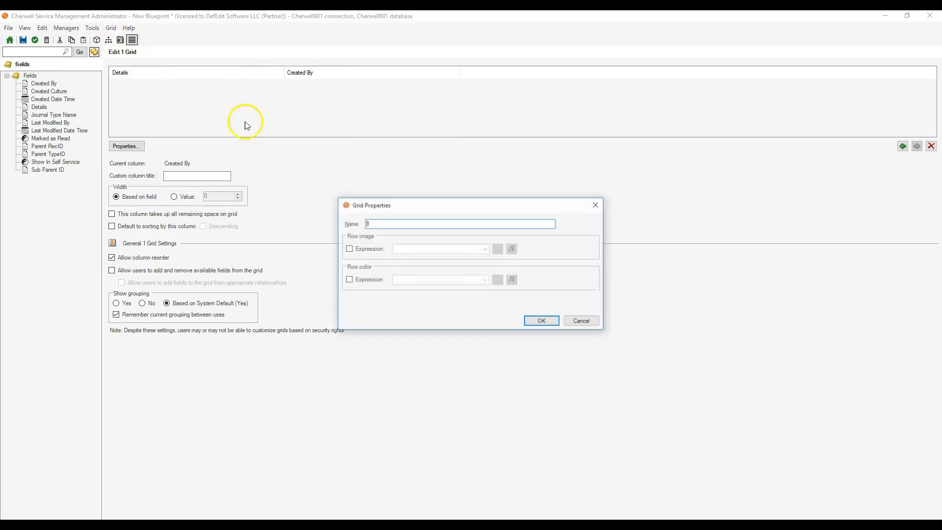
click(583, 321)
click(10, 41)
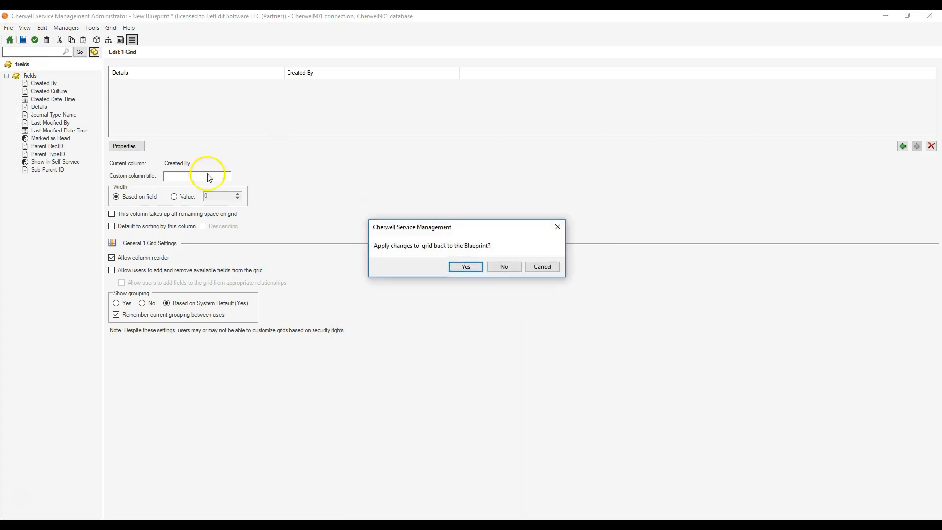
click(503, 268)
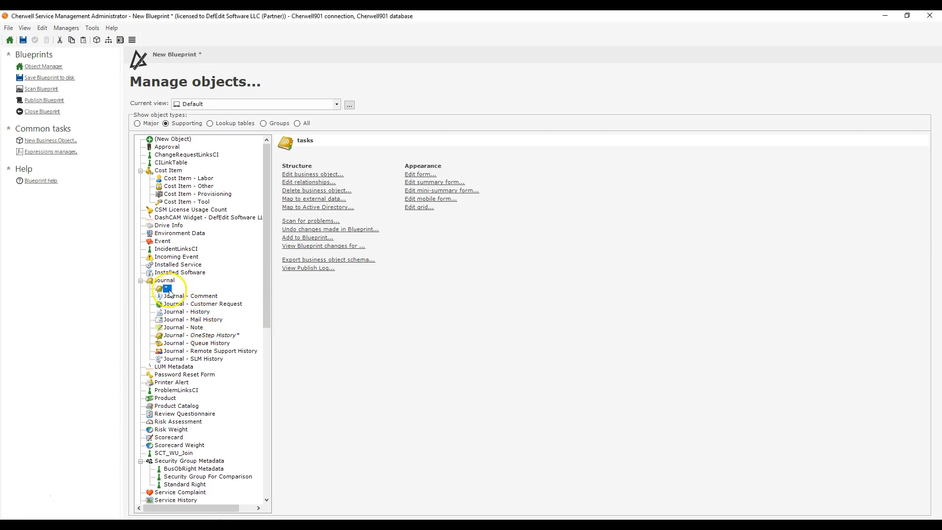
Open the unnamed journal member's business object properties, examine the general settings, and cancel out of them.
click(321, 175)
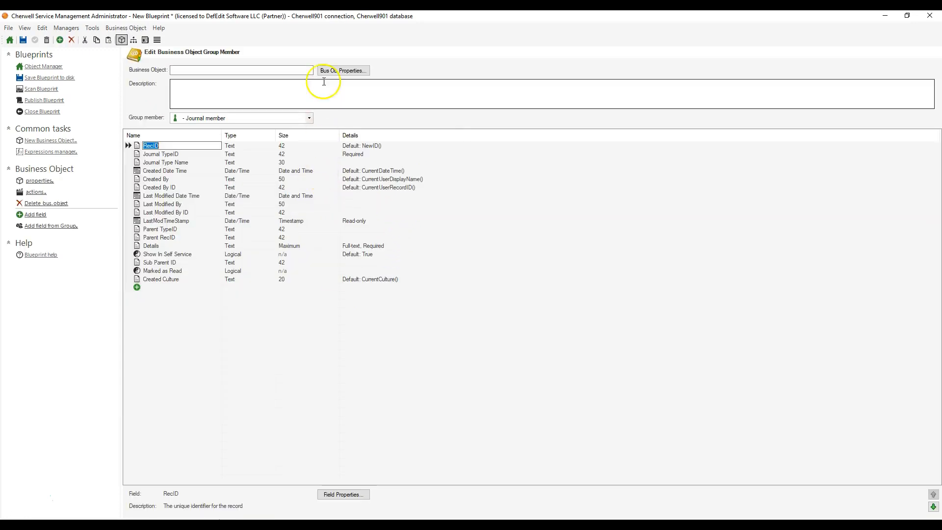
click(339, 72)
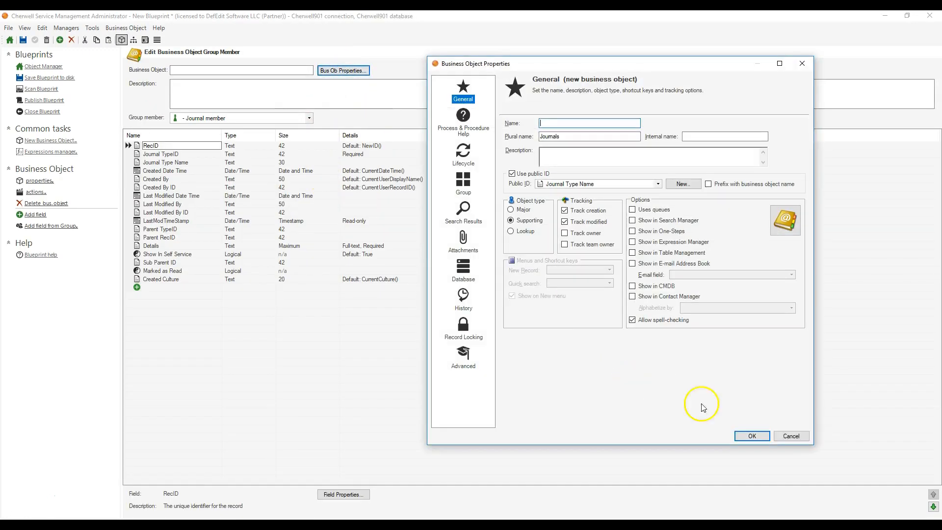
click(791, 436)
Create an additional form named "test1" for the unnamed journal member.
click(118, 40)
click(112, 28)
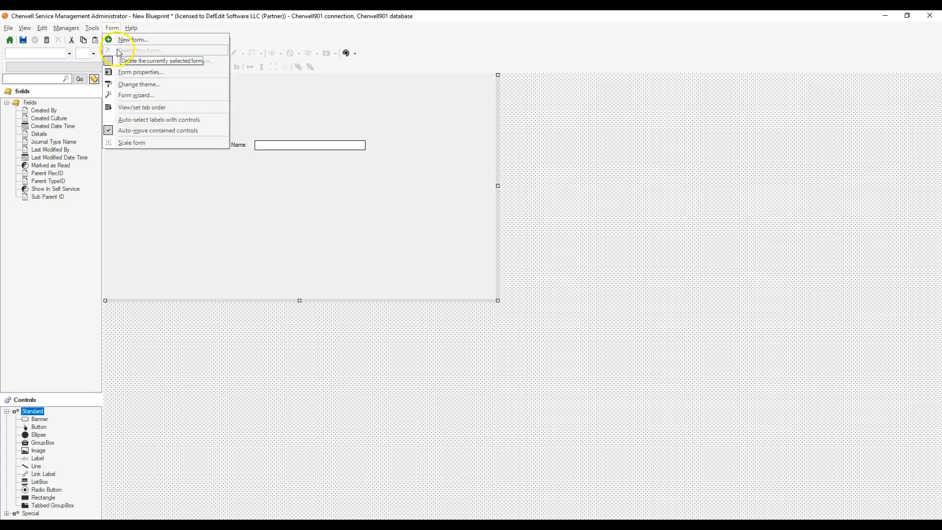
click(117, 39)
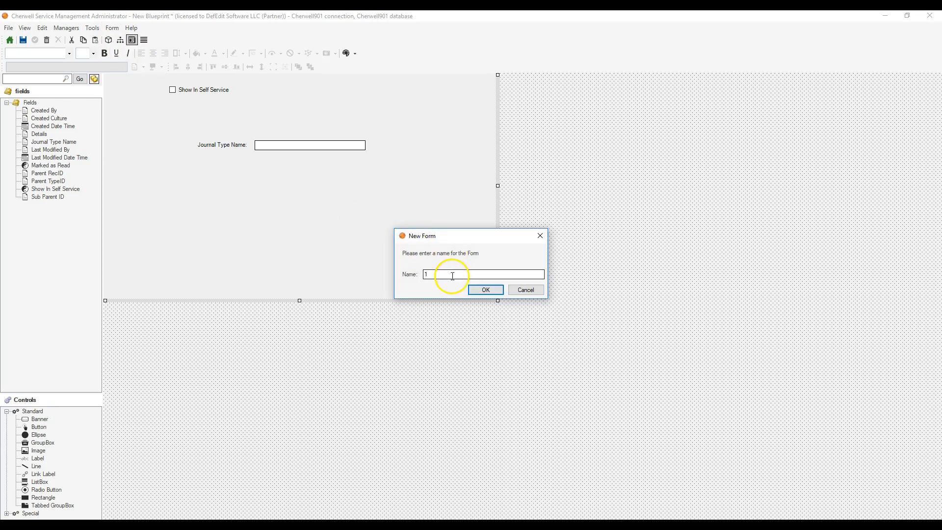
click(527, 295)
click(111, 28)
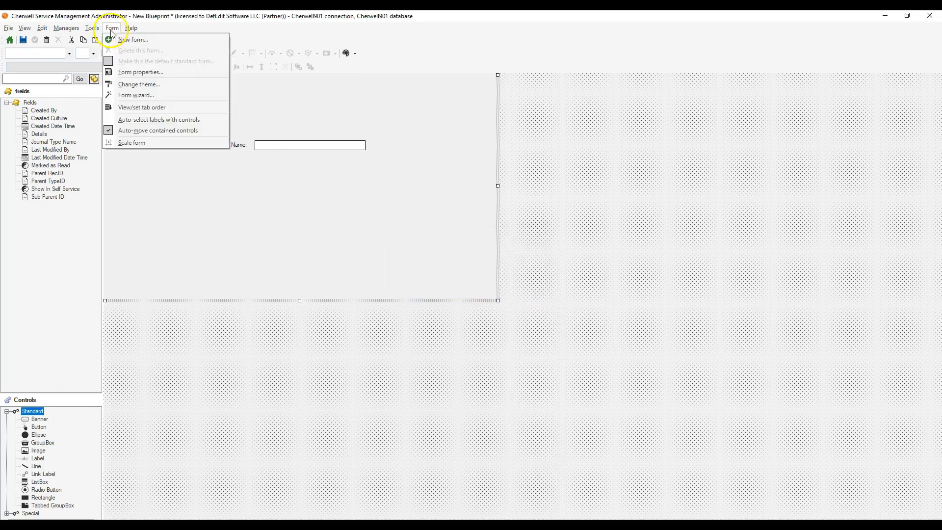
click(115, 39)
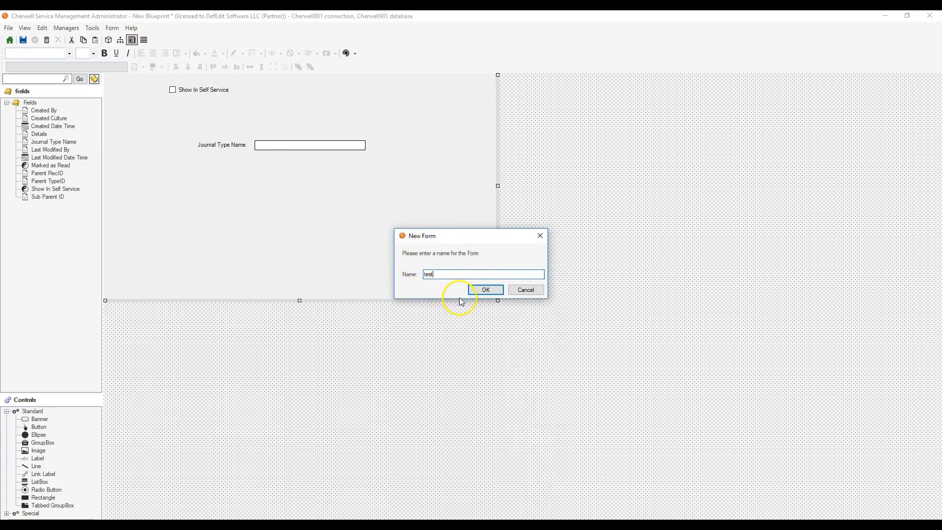
click(486, 290)
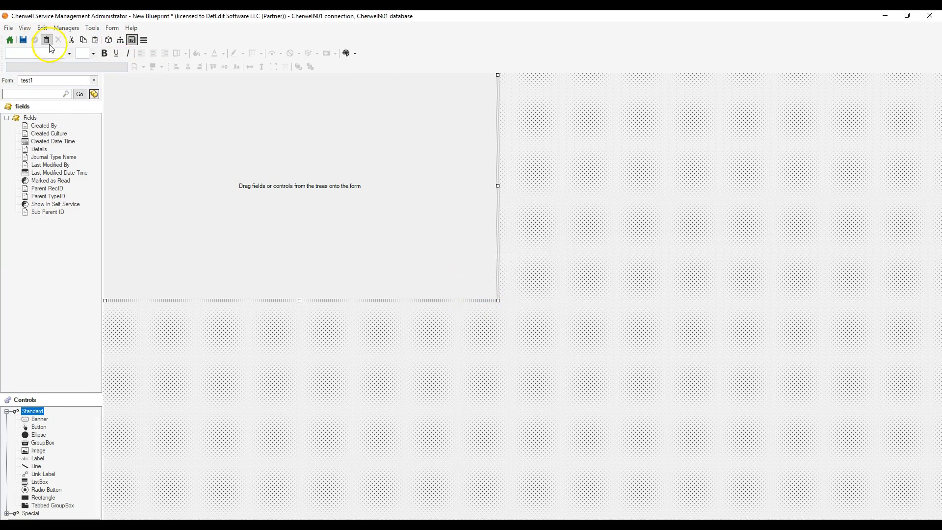
Compare the form options for Default Form and test1, and make test1 the default standard form.
click(46, 81)
click(46, 88)
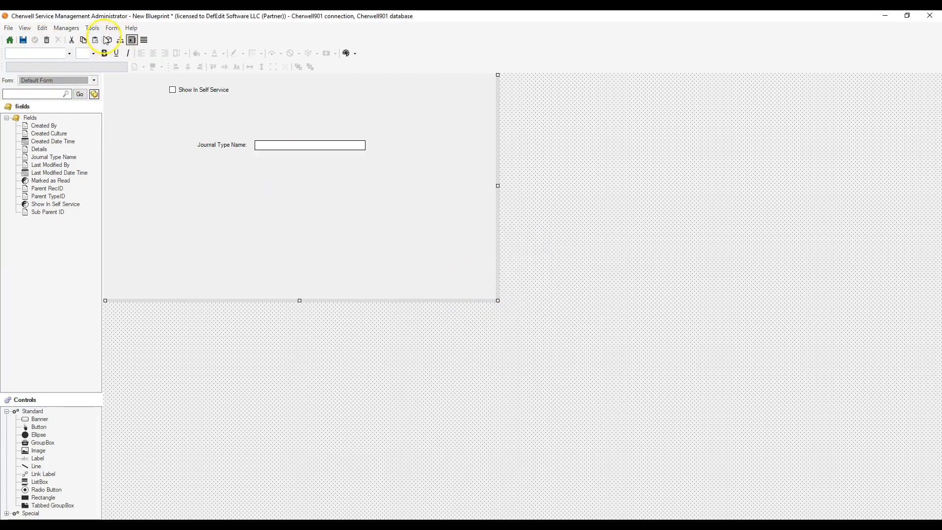
click(113, 28)
click(57, 80)
click(54, 89)
click(112, 28)
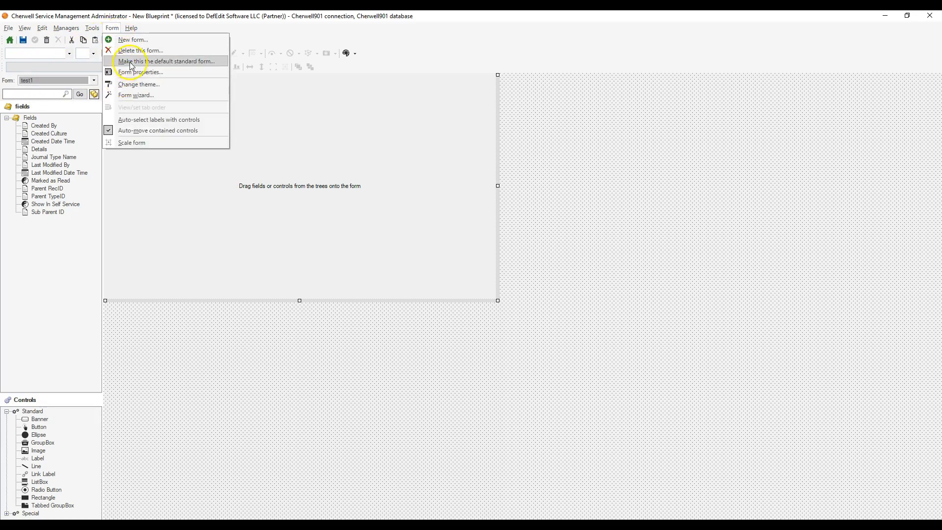
click(123, 59)
click(494, 298)
Delete the unnamed member's original Default Form, and check the member's grid before returning to the object manager.
click(68, 80)
click(62, 89)
click(112, 28)
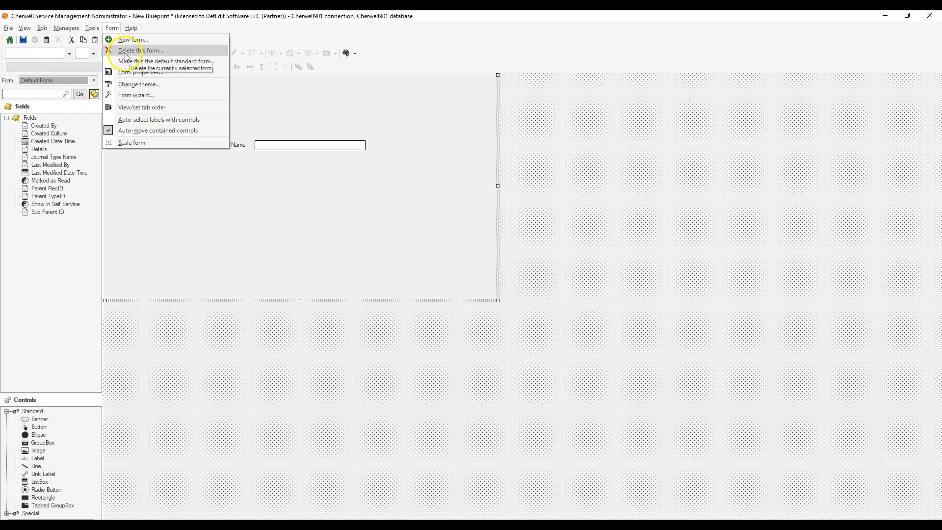
click(125, 49)
click(495, 298)
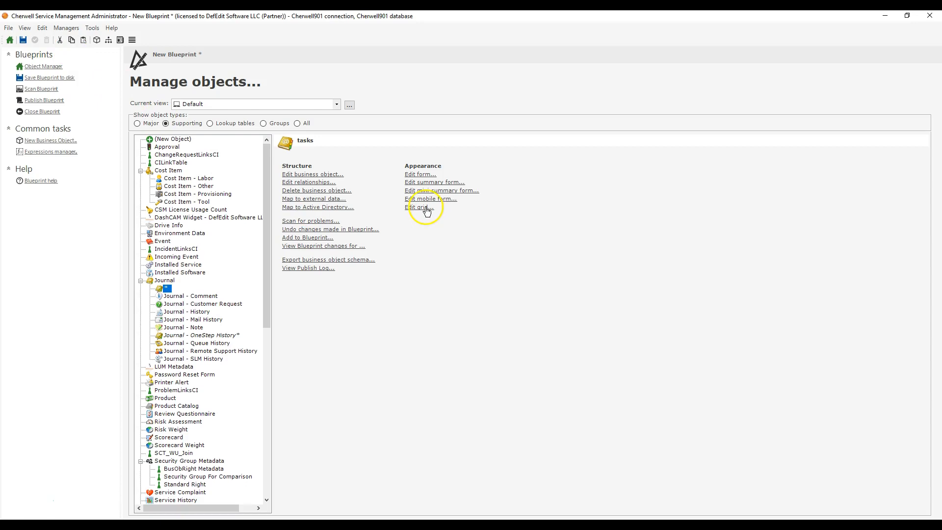
click(427, 210)
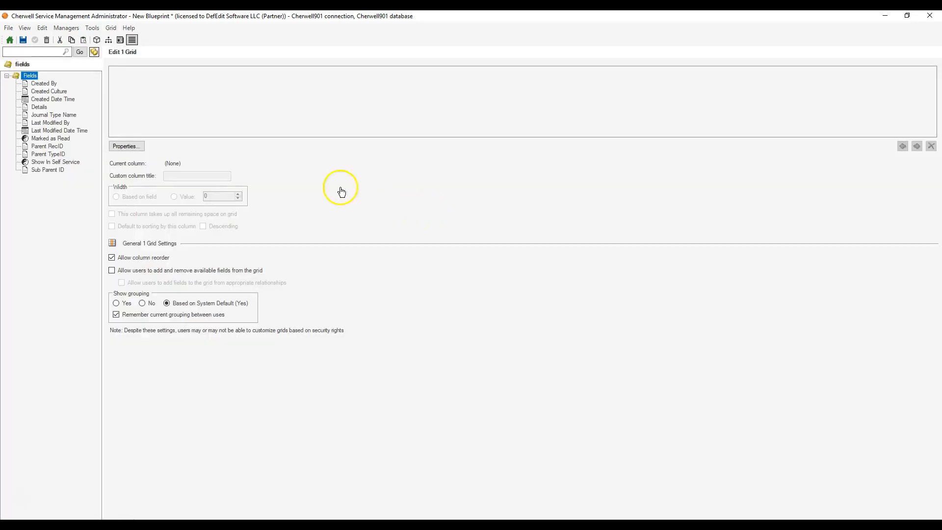
click(10, 41)
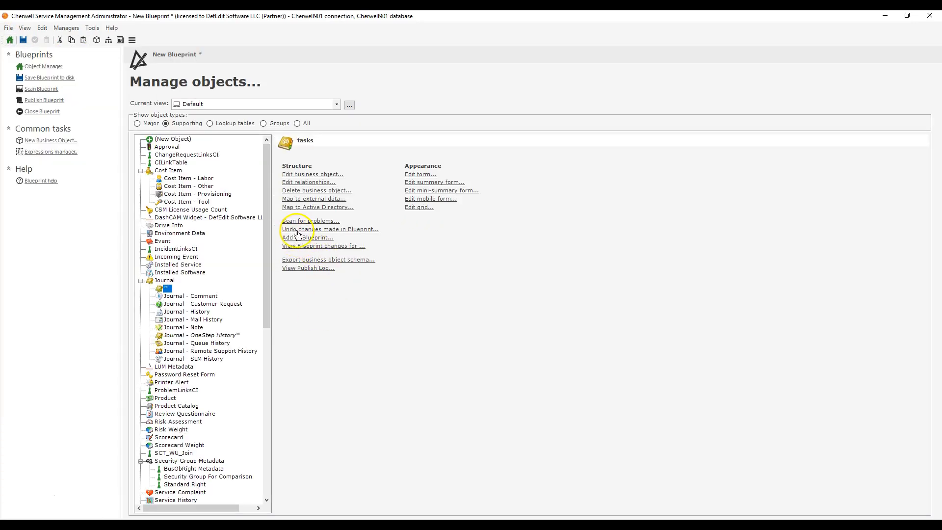
Undo the blueprint changes made for the unnamed Journal member.
click(297, 230)
click(539, 270)
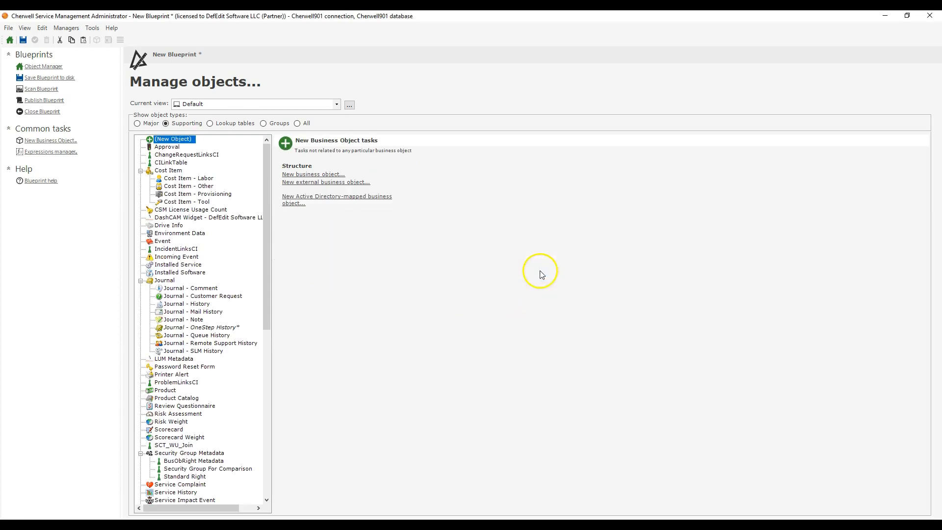
Decline generating a new grid for Journal - OneStep History, and name its existing grid "Journal - OneStep History" in the grid properties.
click(208, 327)
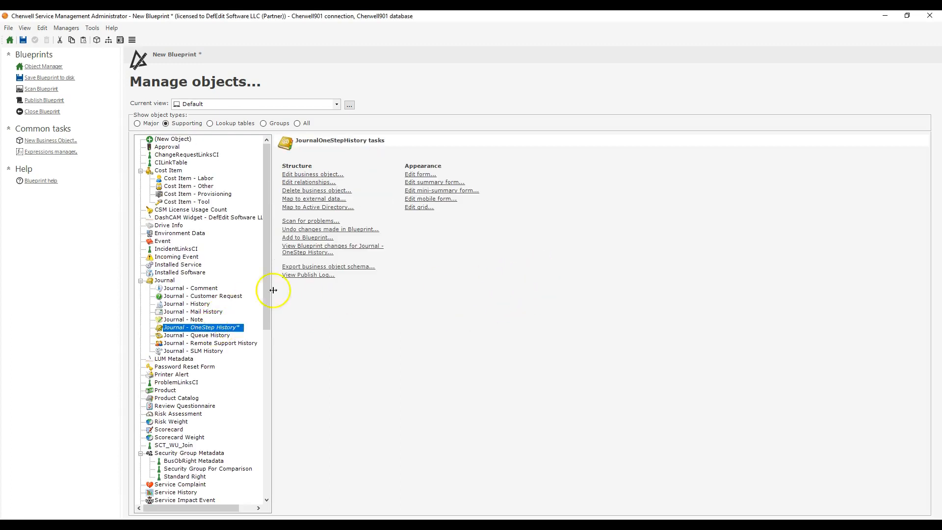
click(416, 175)
click(135, 40)
click(110, 28)
click(129, 85)
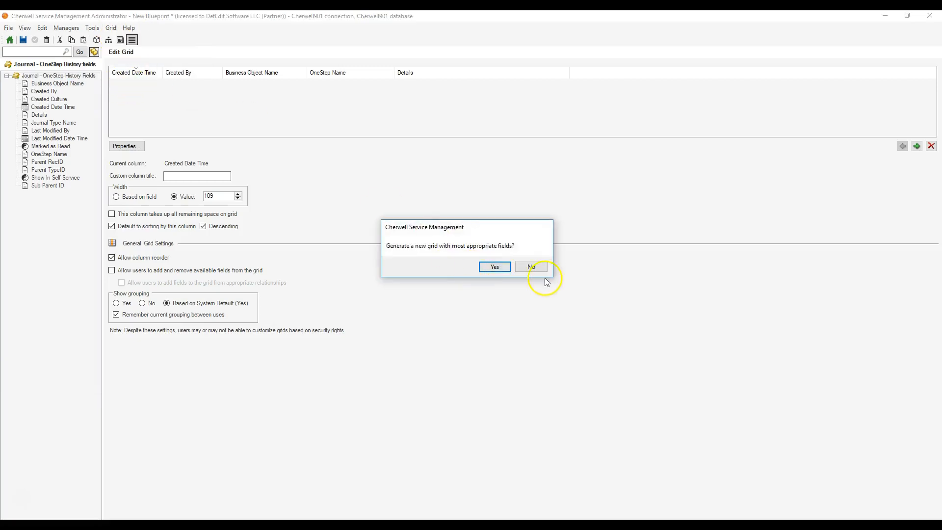
click(534, 266)
click(111, 28)
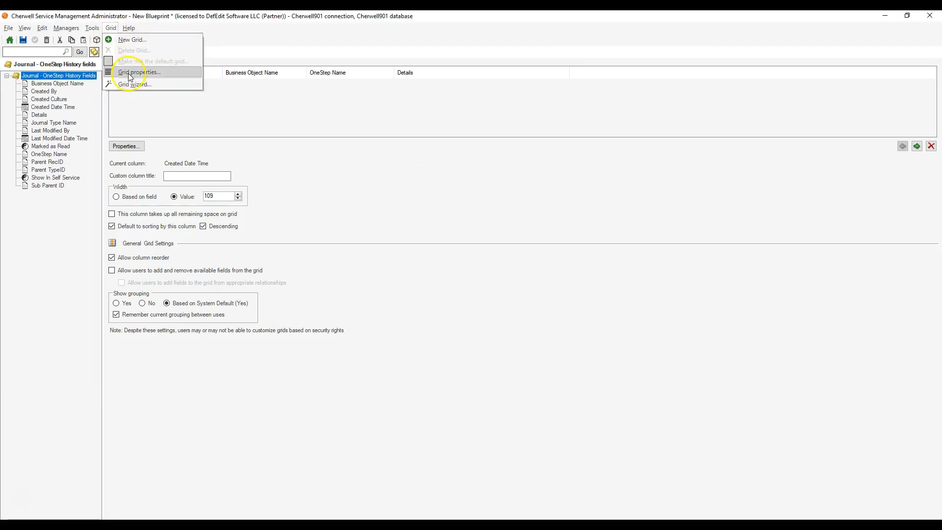
click(131, 72)
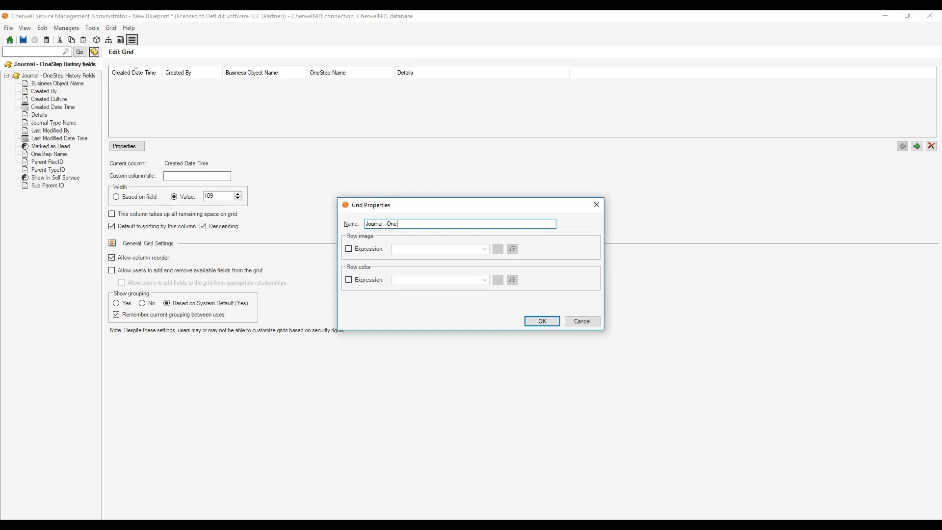
text(y)
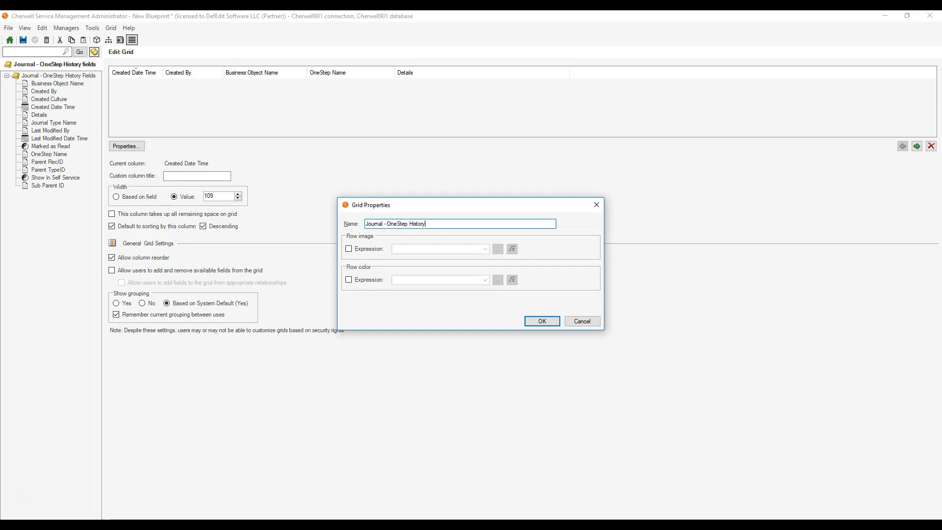
key(Return)
click(33, 40)
Check the mobile form of the major object Incident, and go back to the object manager.
click(138, 123)
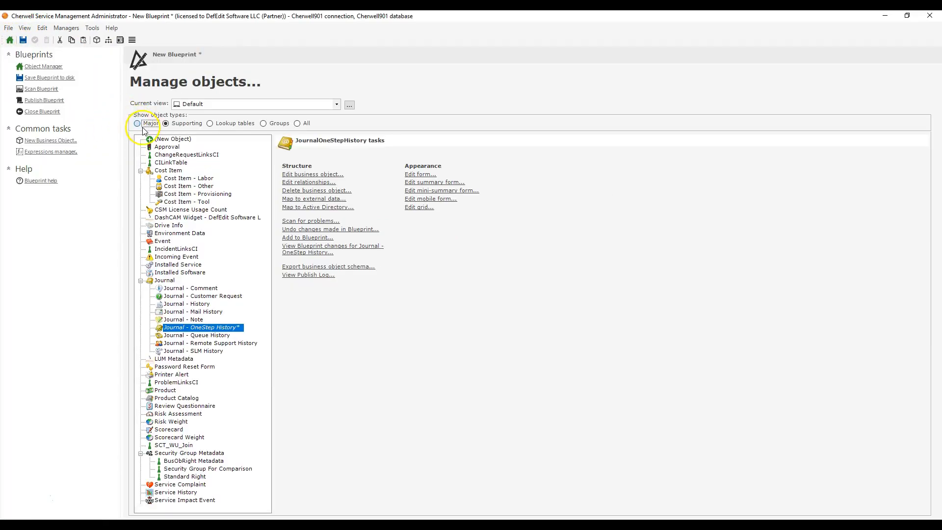
click(168, 304)
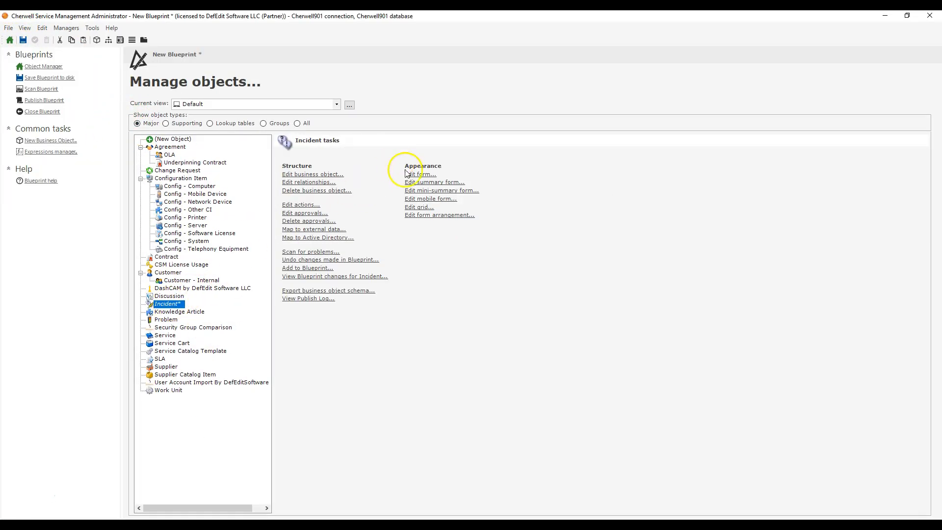
click(445, 200)
click(569, 279)
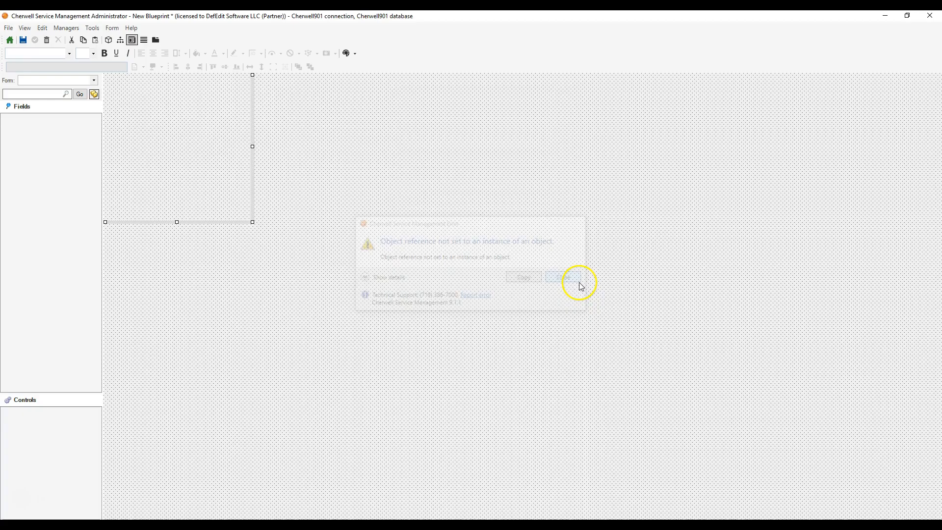
click(9, 41)
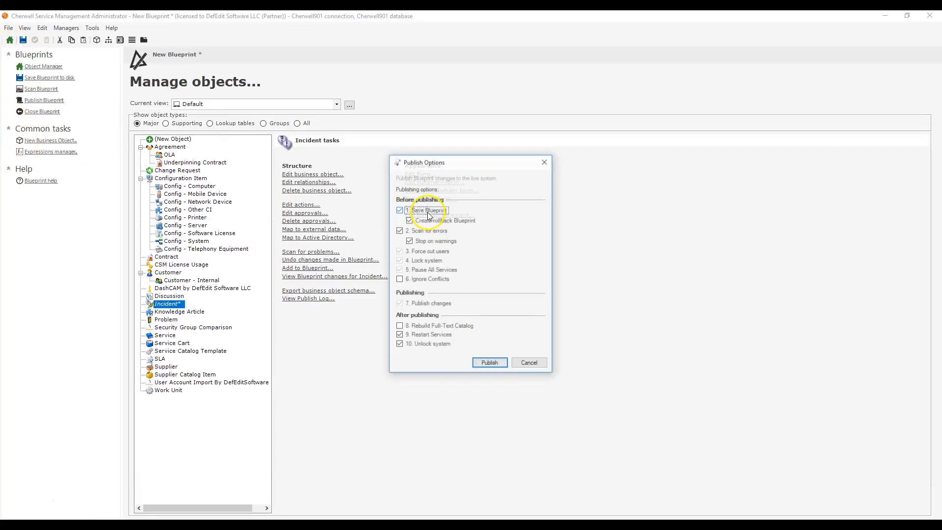
Publish the blueprint's changes to the live system.
click(487, 363)
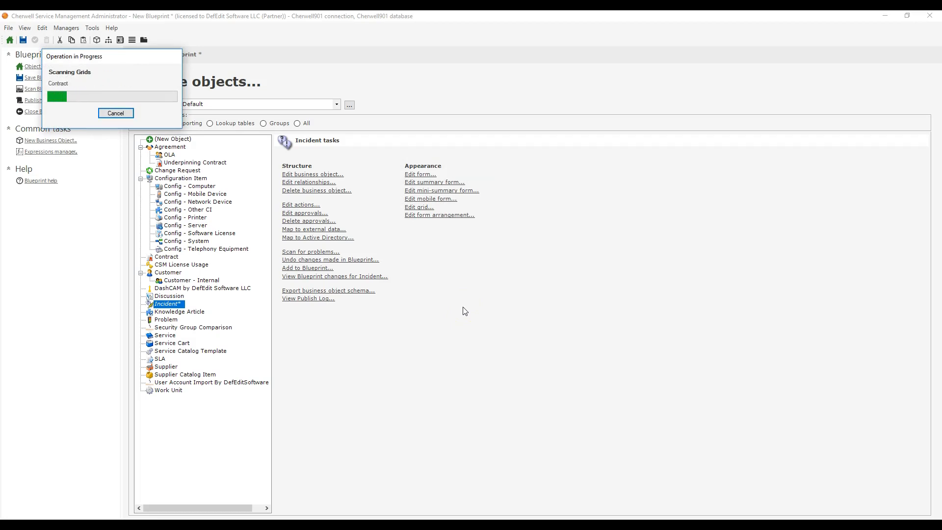
click(598, 300)
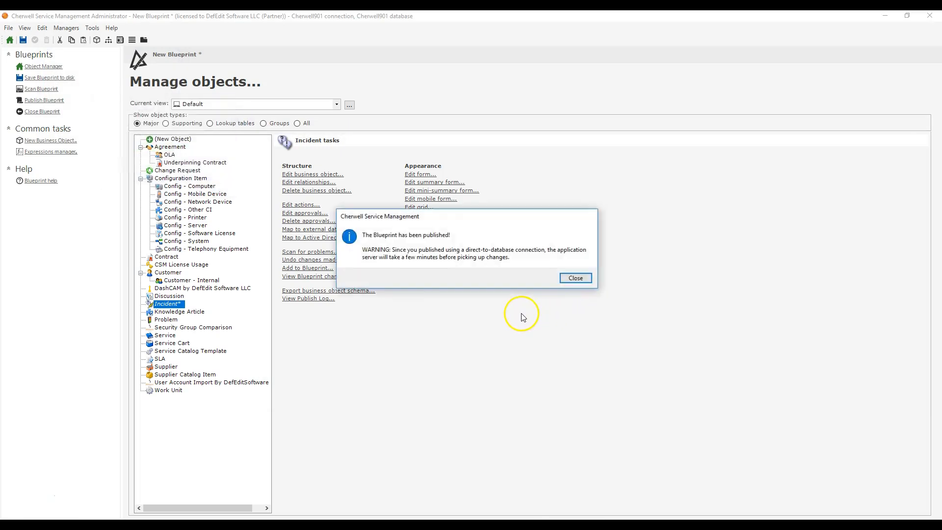
click(573, 278)
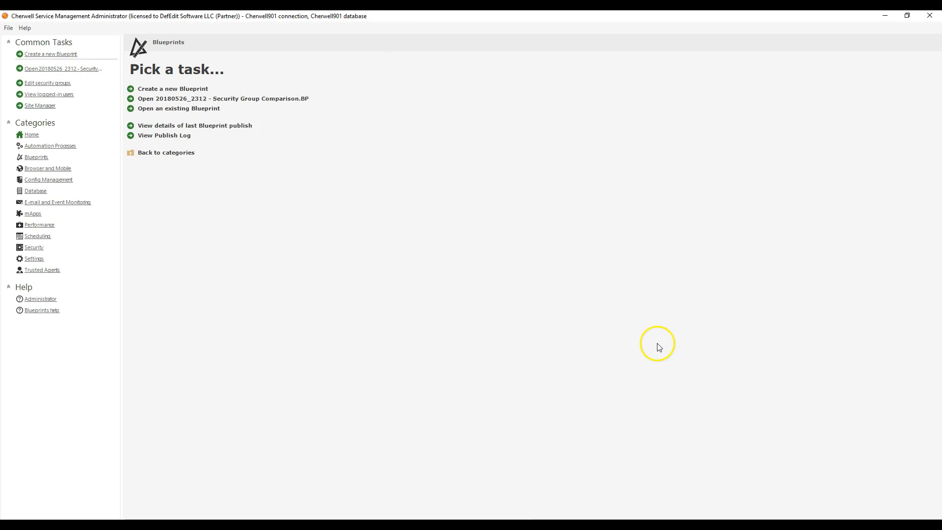
Create a new blueprint and check Incident's Default Form in it.
click(189, 89)
click(174, 306)
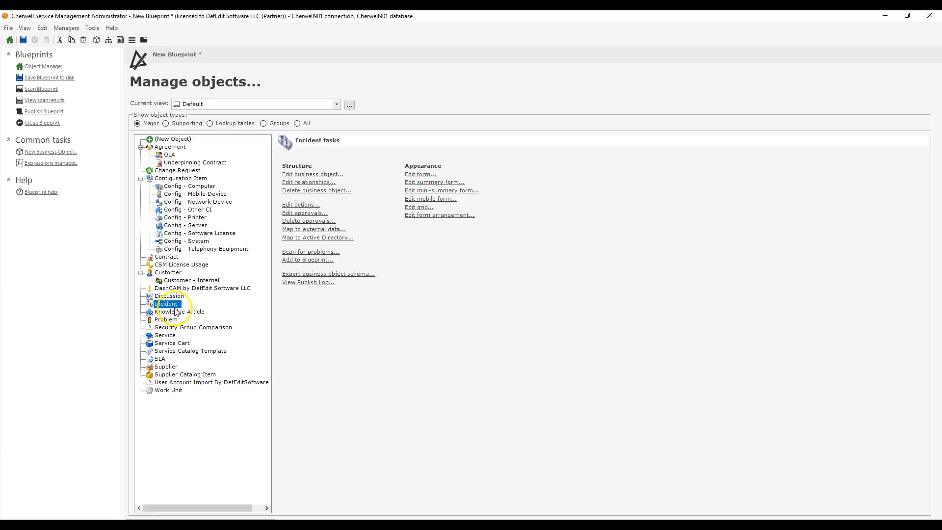
click(419, 174)
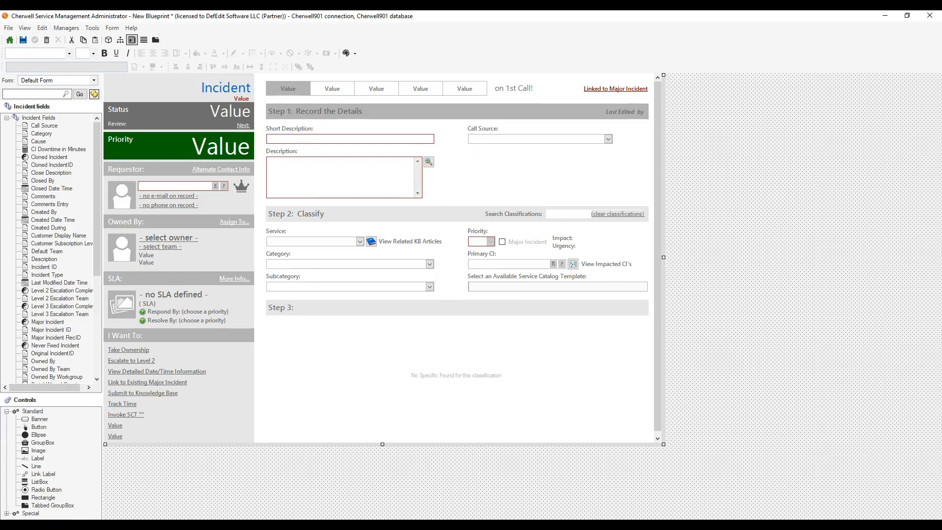
click(10, 40)
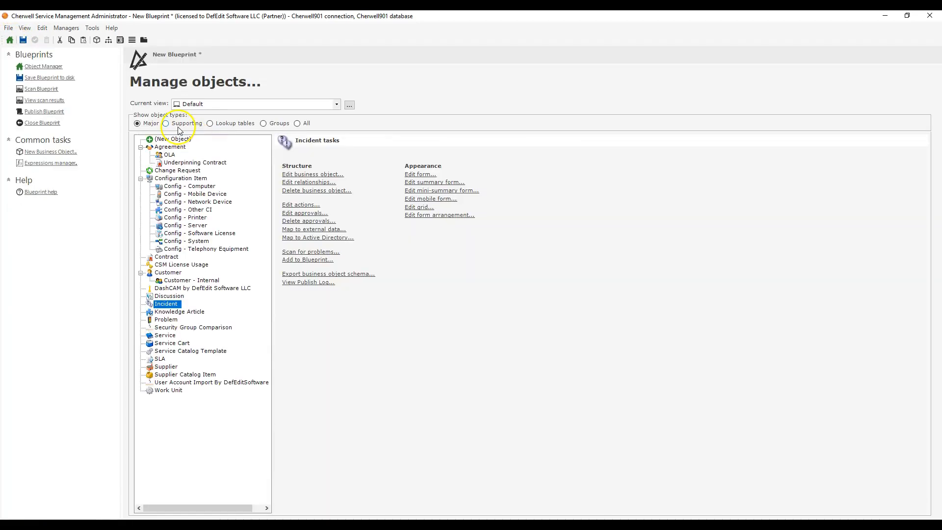
Test creating a new Journal - OneStep History form with a blank name, and cancel it.
drag(263, 209, 267, 258)
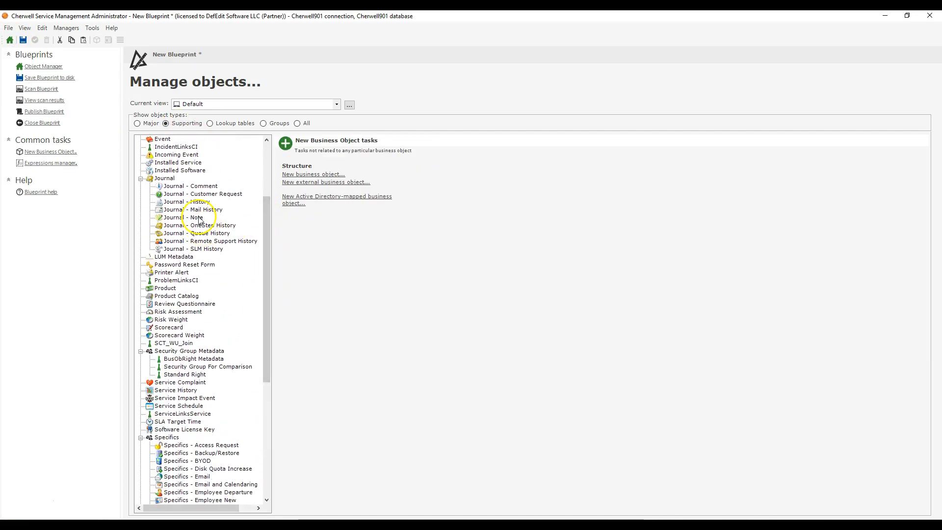
click(196, 217)
double_click(209, 227)
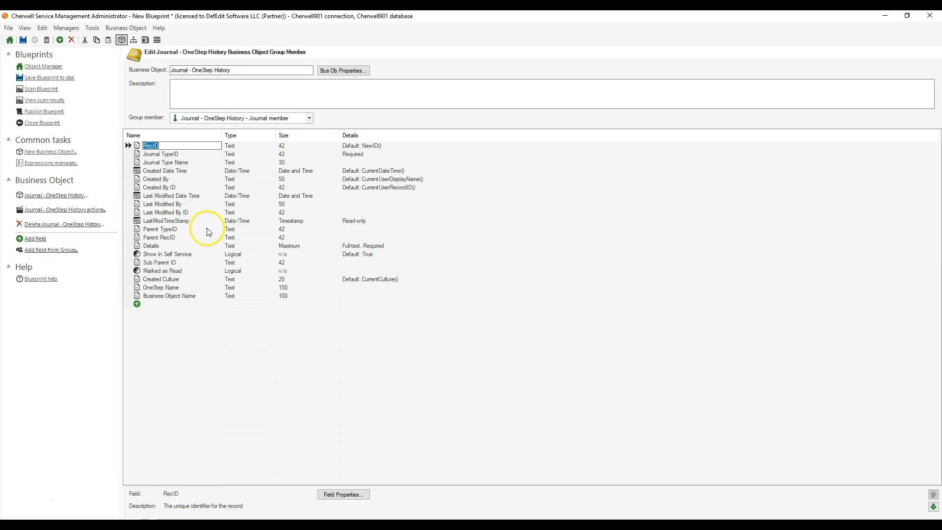
click(145, 40)
click(113, 28)
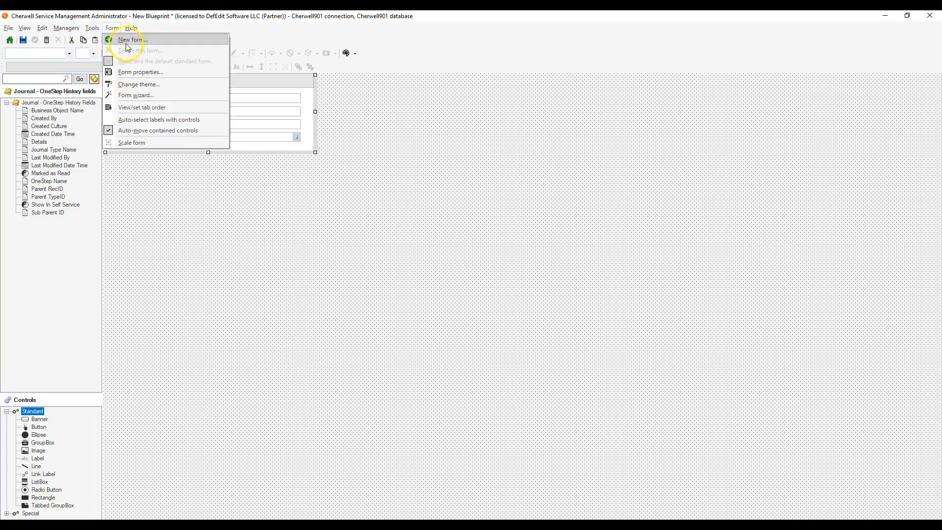
click(129, 38)
drag(484, 274, 445, 266)
key(BackSpace)
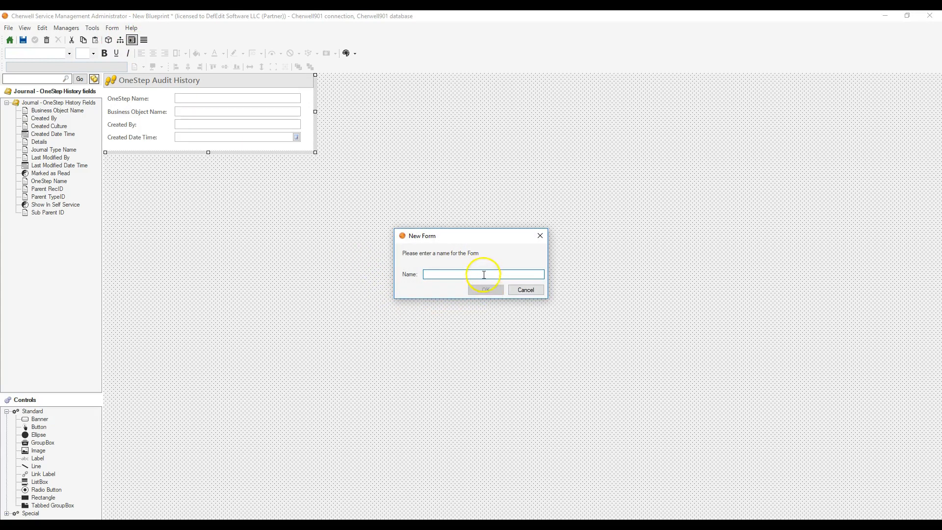
click(526, 290)
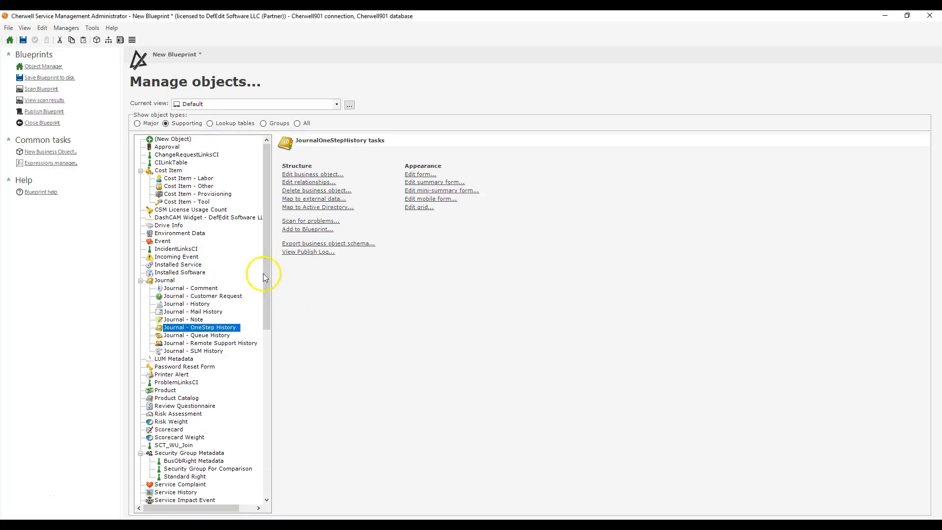
Start a new Journal group member, examine its blank name in the general properties, and cancel.
key(Left)
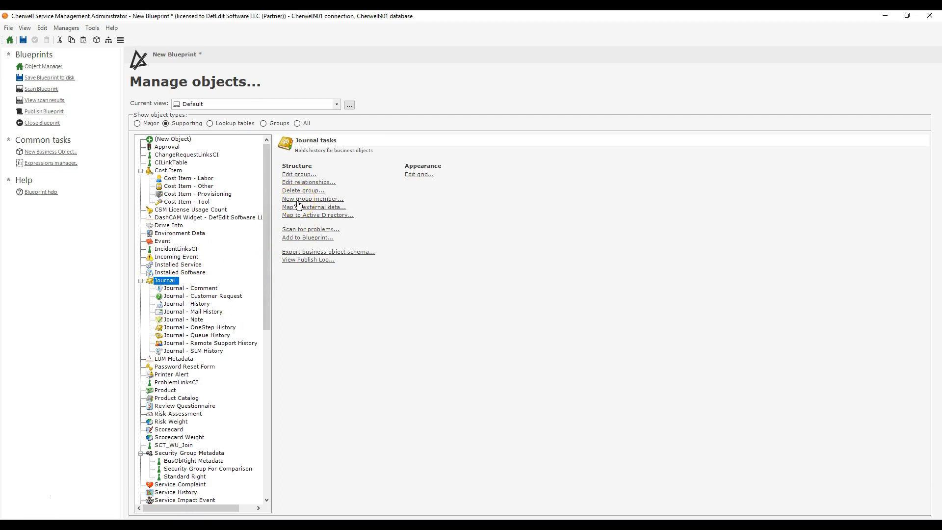
click(298, 201)
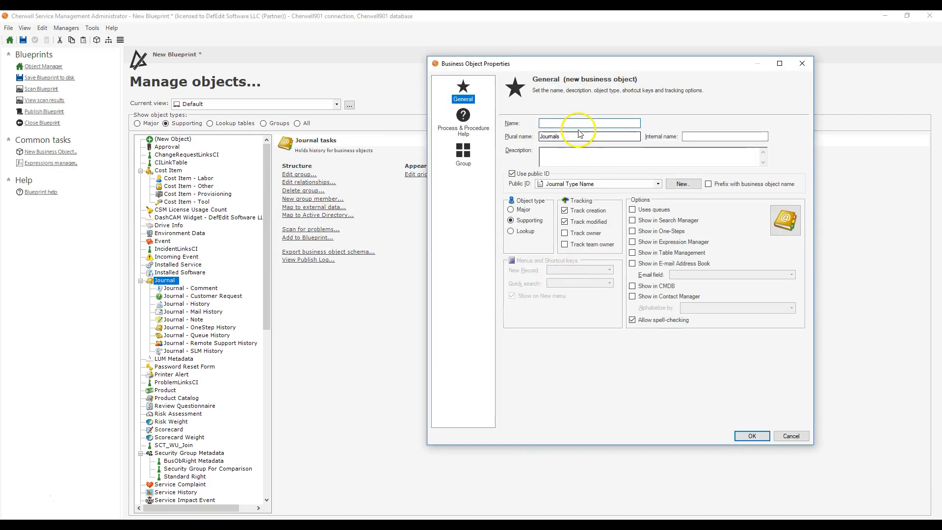
click(776, 436)
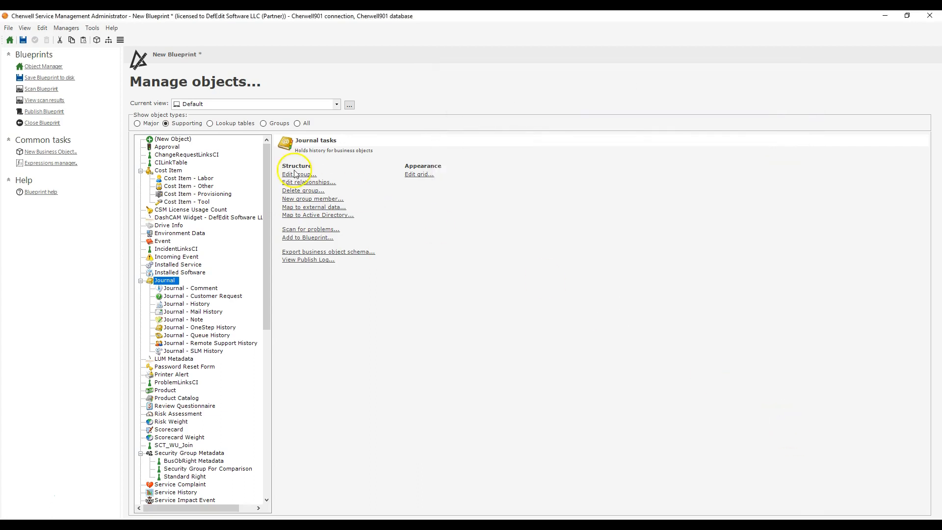
Review the form of the major object Incident, and return to the object manager.
click(138, 123)
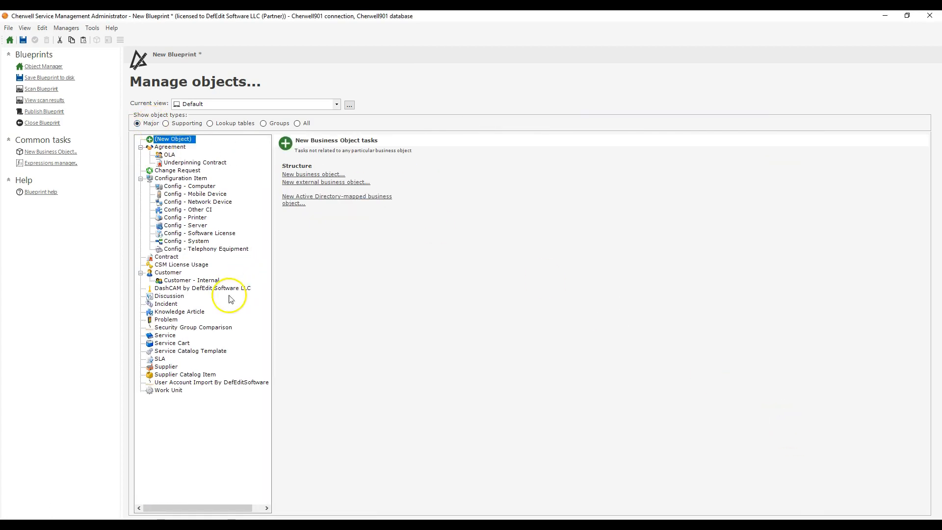
click(165, 304)
click(419, 175)
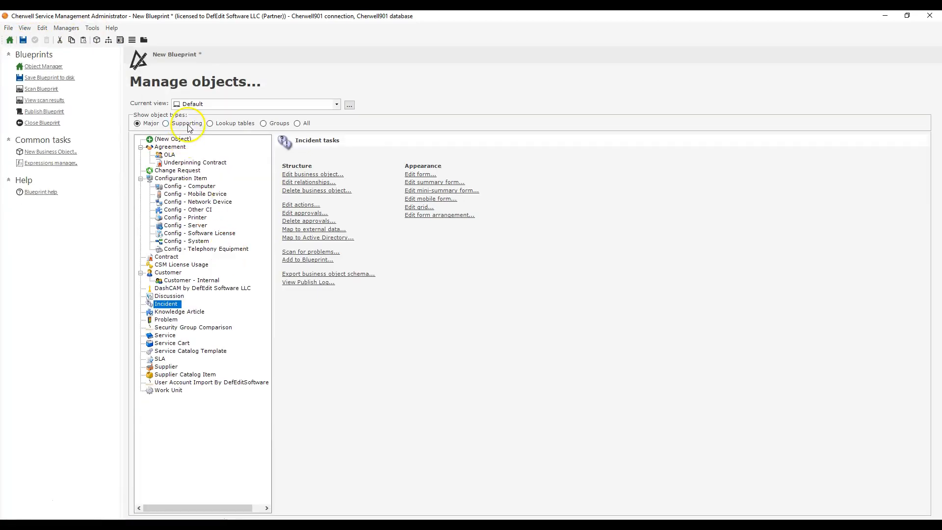
Reopen the properties for a new Journal group member, cancel them, and look over the journal members, selecting Journal - Comment.
click(185, 123)
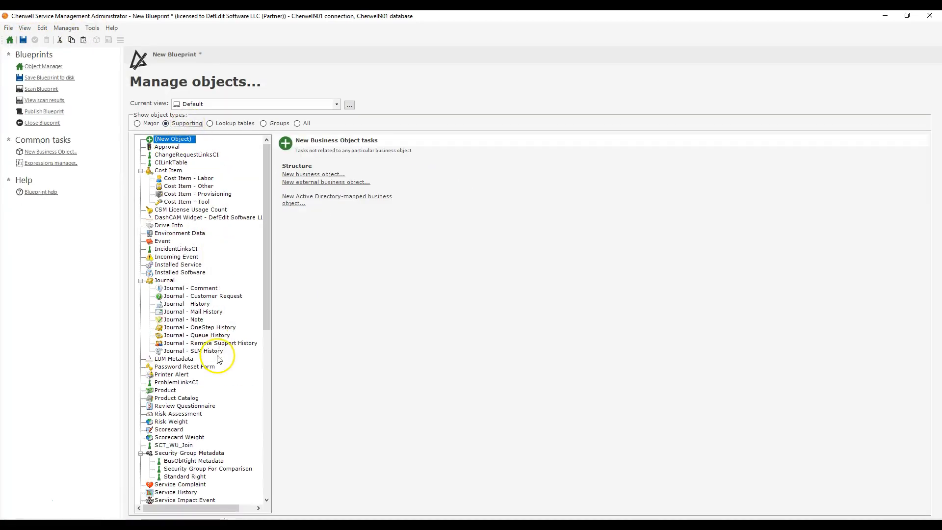
click(164, 281)
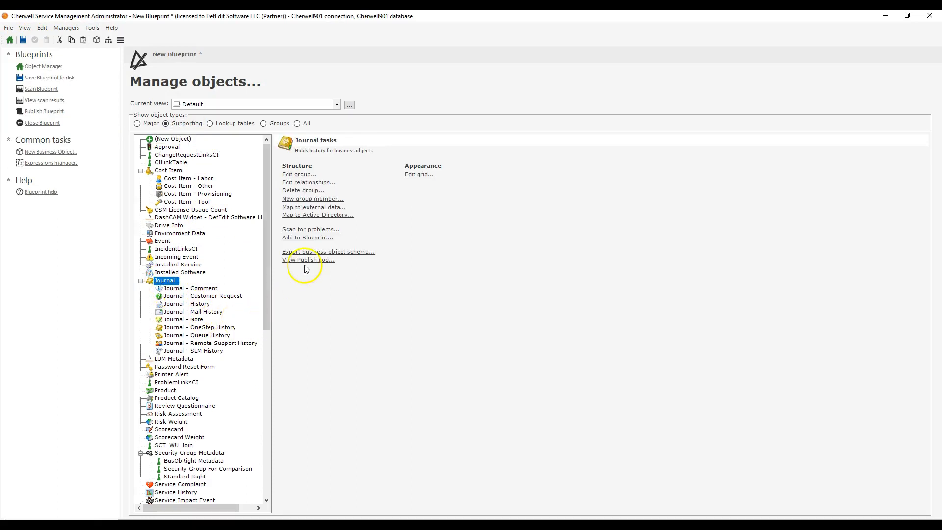
click(304, 200)
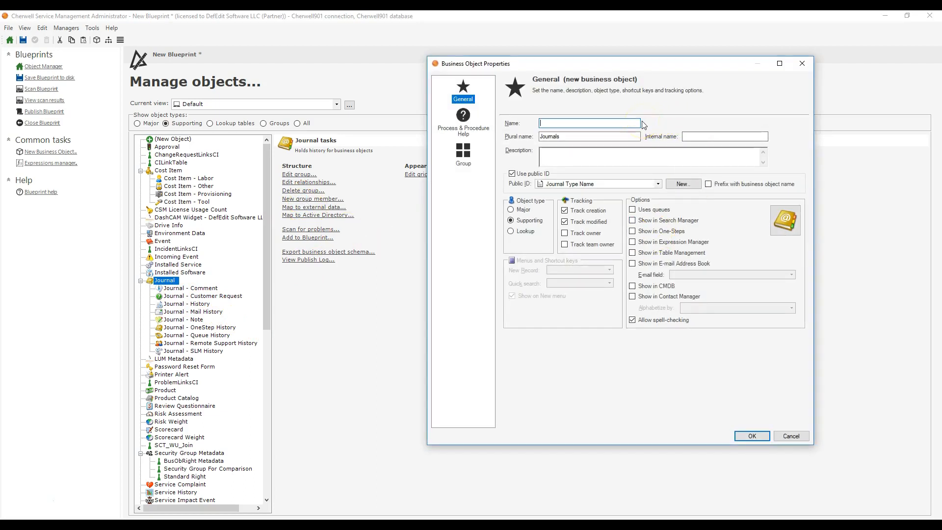
click(791, 435)
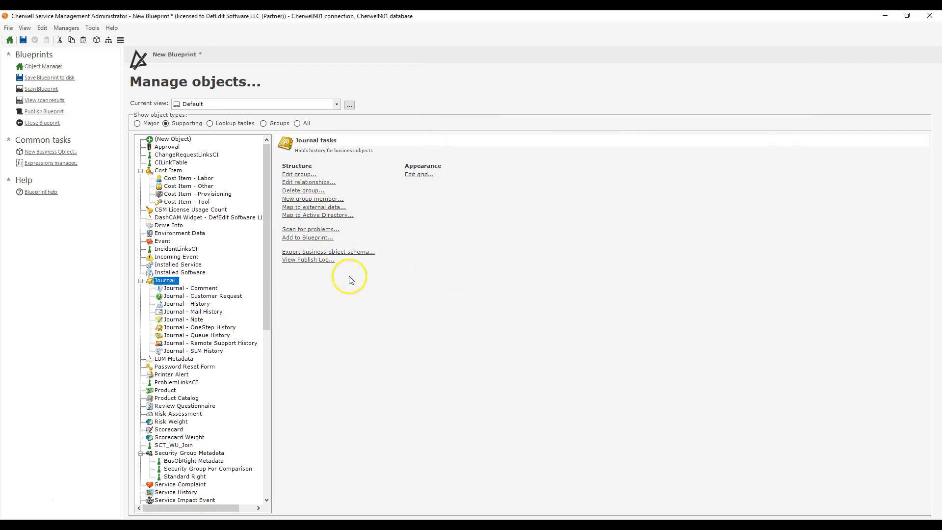
drag(263, 255, 262, 275)
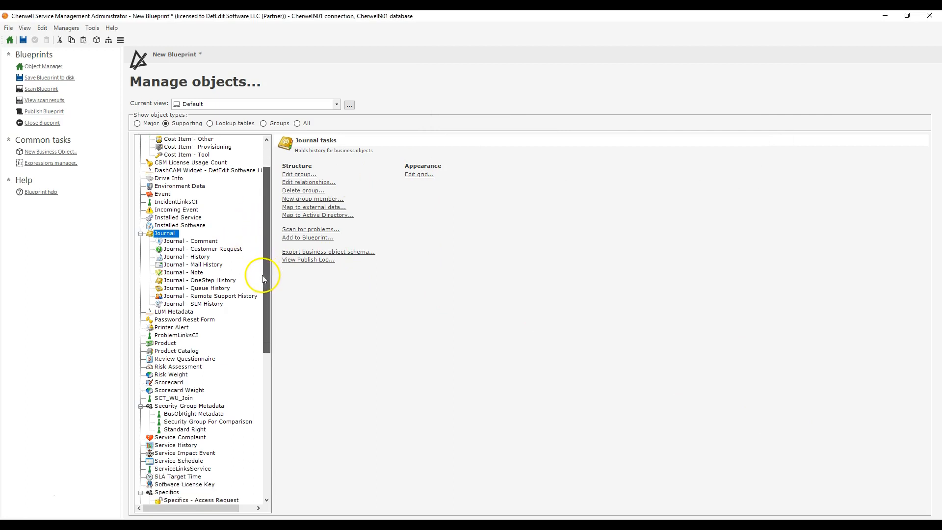
click(201, 242)
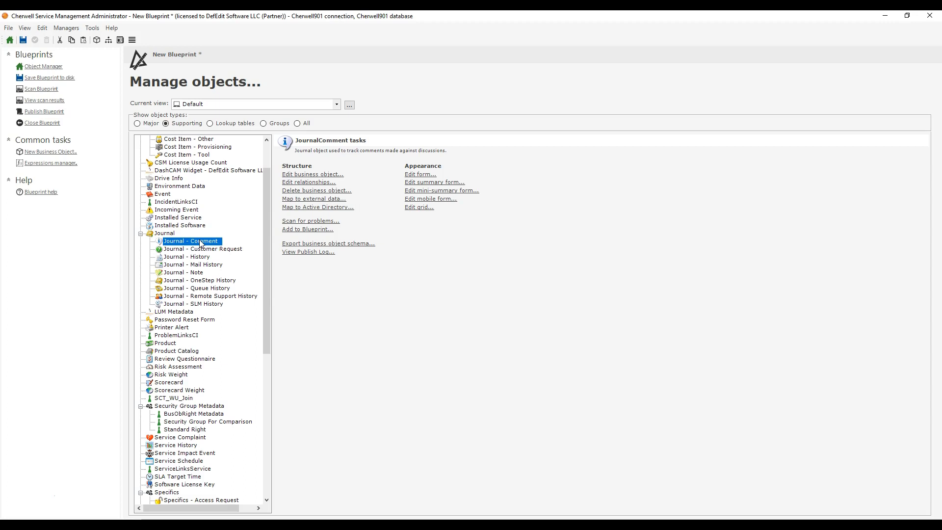
Examine the properties of the embedded specifics form in Step 3 of Incident's Default Form, cancel them, and return to the object manager.
click(138, 123)
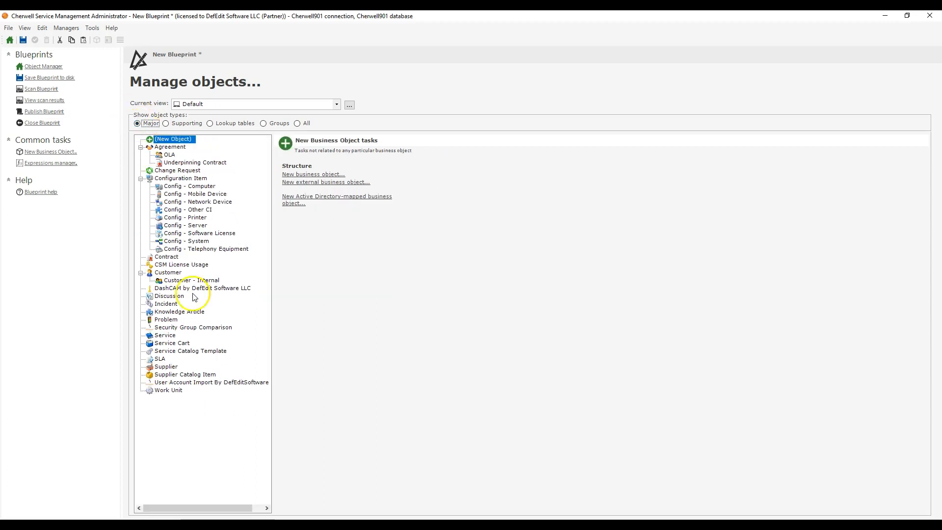
click(169, 307)
click(418, 175)
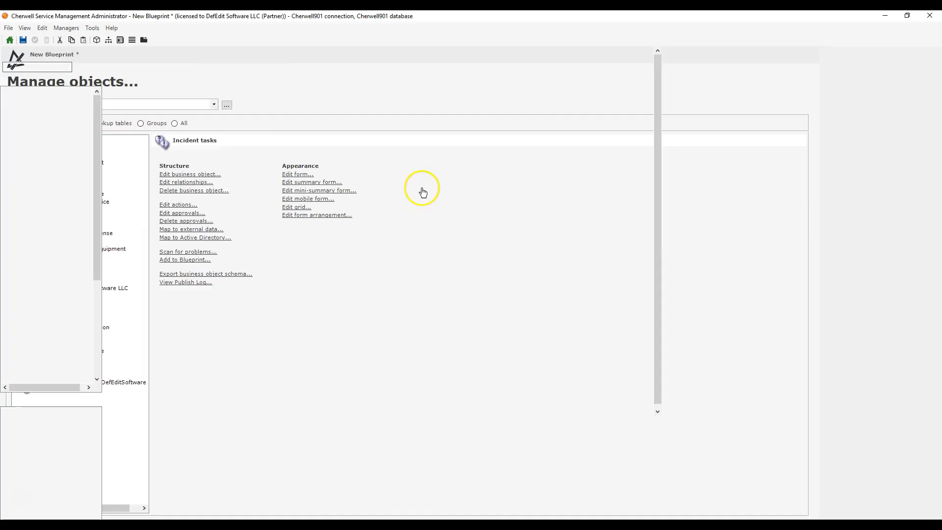
click(530, 378)
click(454, 290)
click(478, 379)
click(448, 291)
click(456, 376)
right_click(456, 377)
click(498, 469)
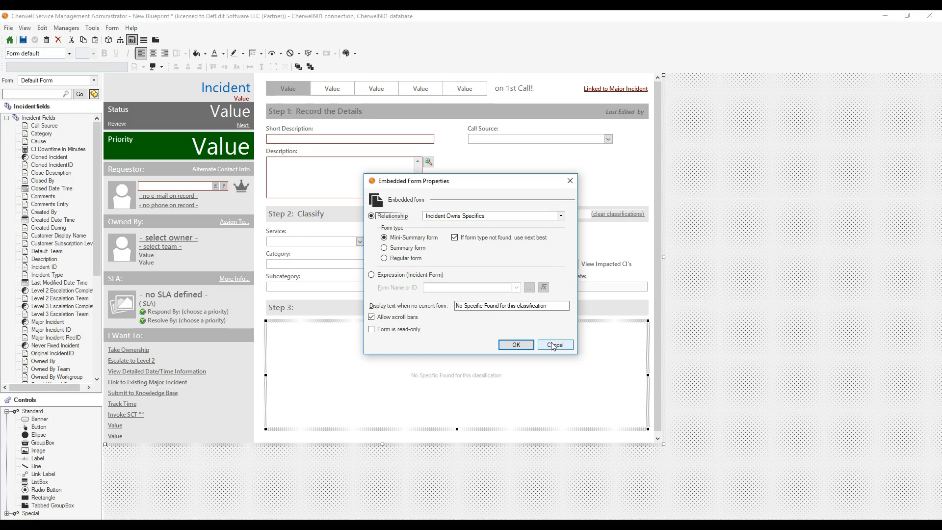
click(553, 346)
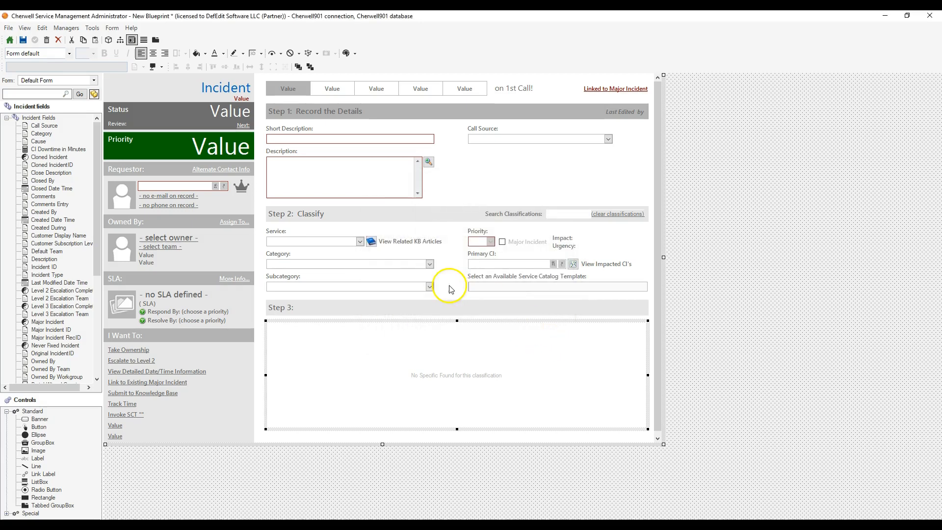
click(461, 335)
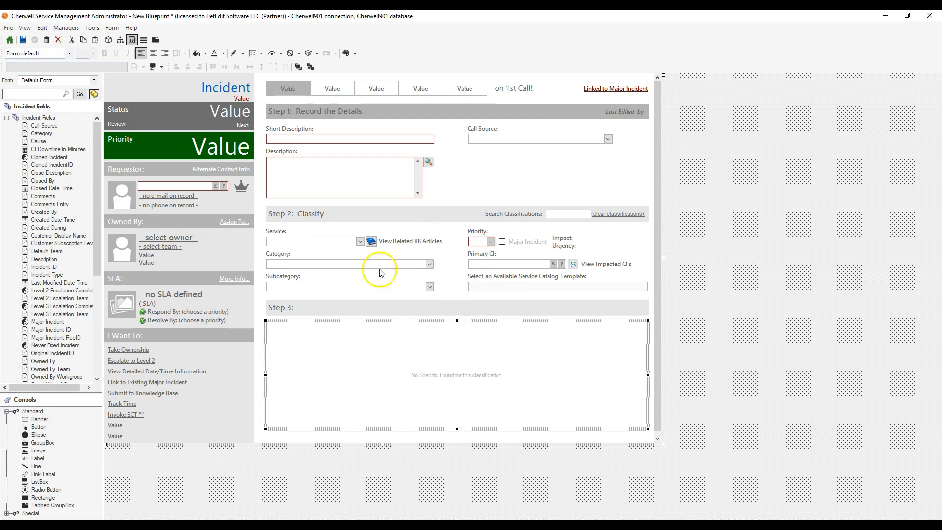
click(730, 494)
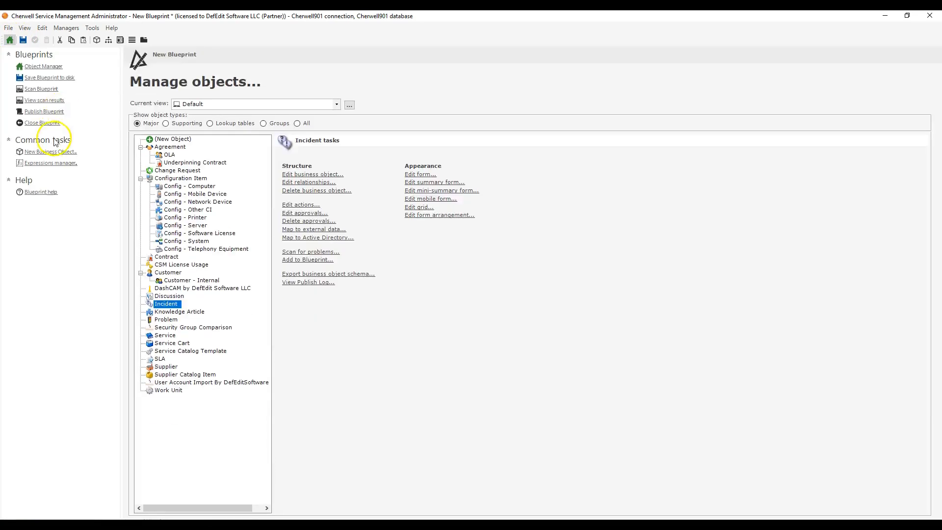
Publish the second blueprint with the Save Blueprint option turned off.
click(44, 111)
click(416, 210)
click(490, 364)
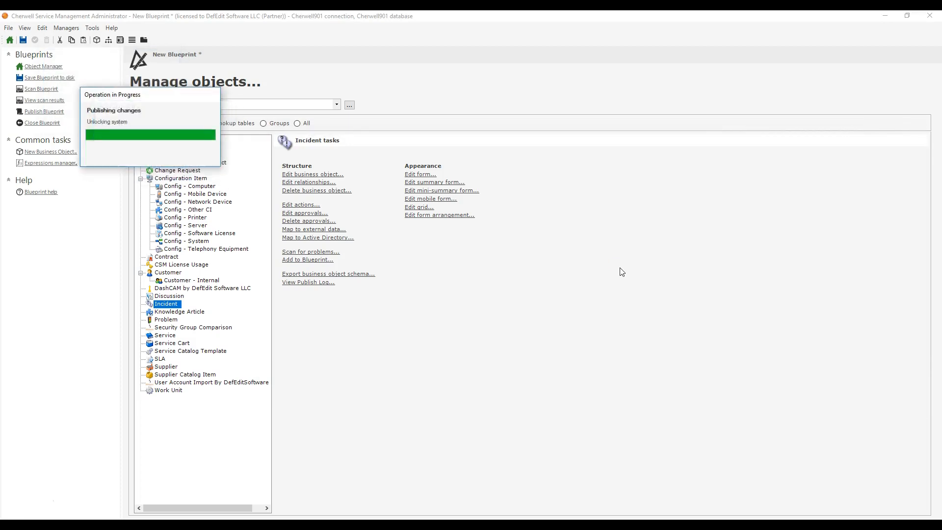
click(575, 278)
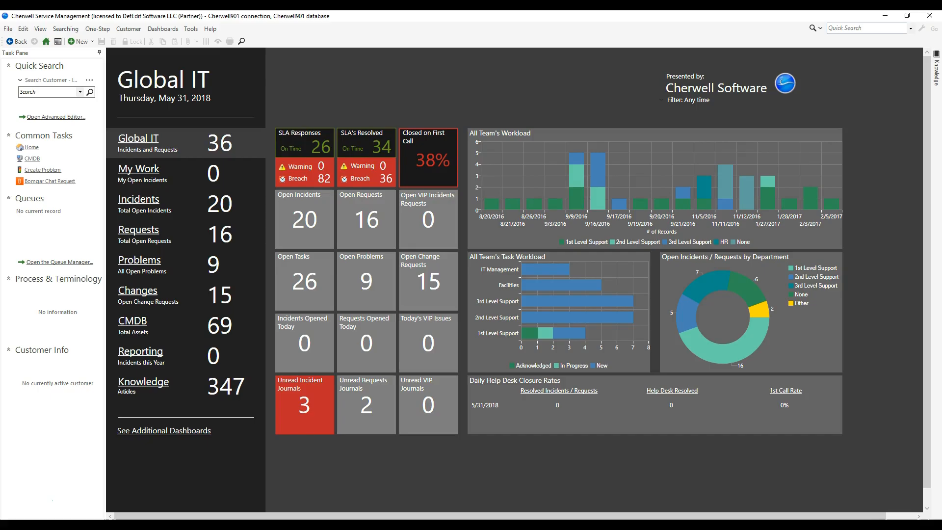